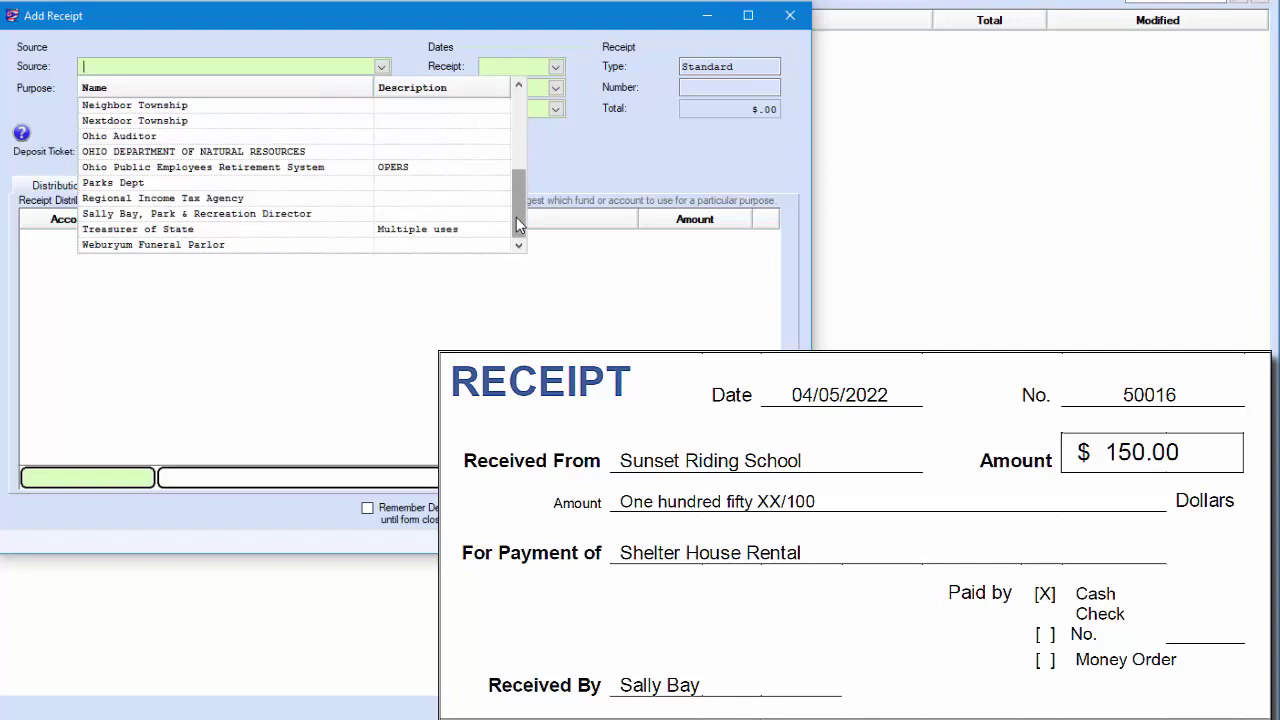
Choose the Park & Recreation Director as the receipt's source and enter the purpose "Shelter House Rental Receipt #50016".
{"action": "left_click", "coordinate": [220, 213]}
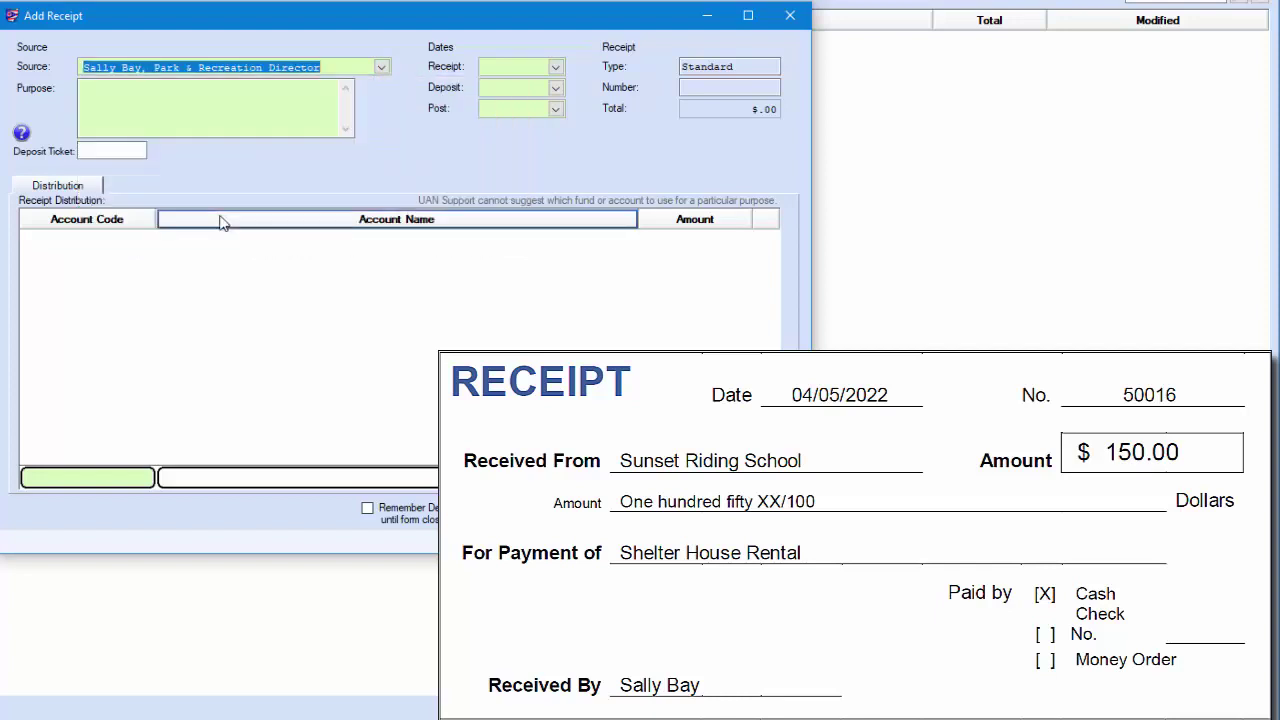
{"action": "left_click", "coordinate": [153, 93]}
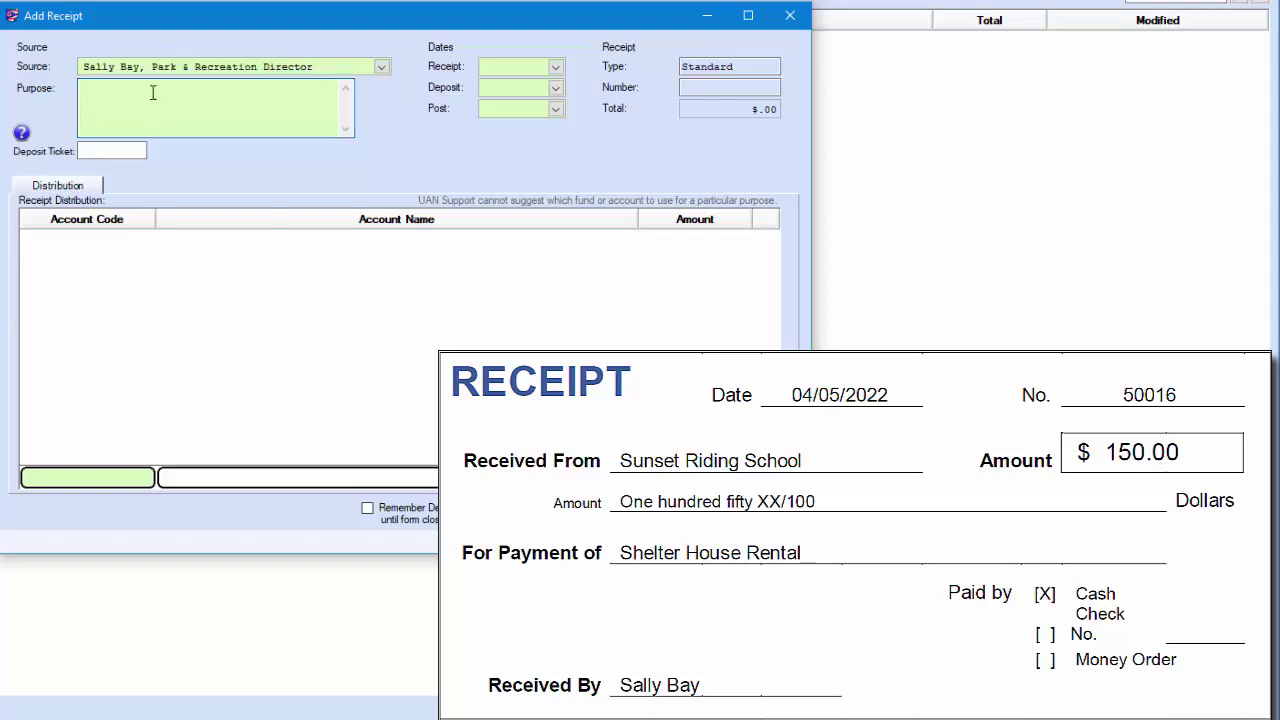
{"action": "type", "text": "Shelter House Rental"}
{"action": "type", "text": "Receipt #50016"}
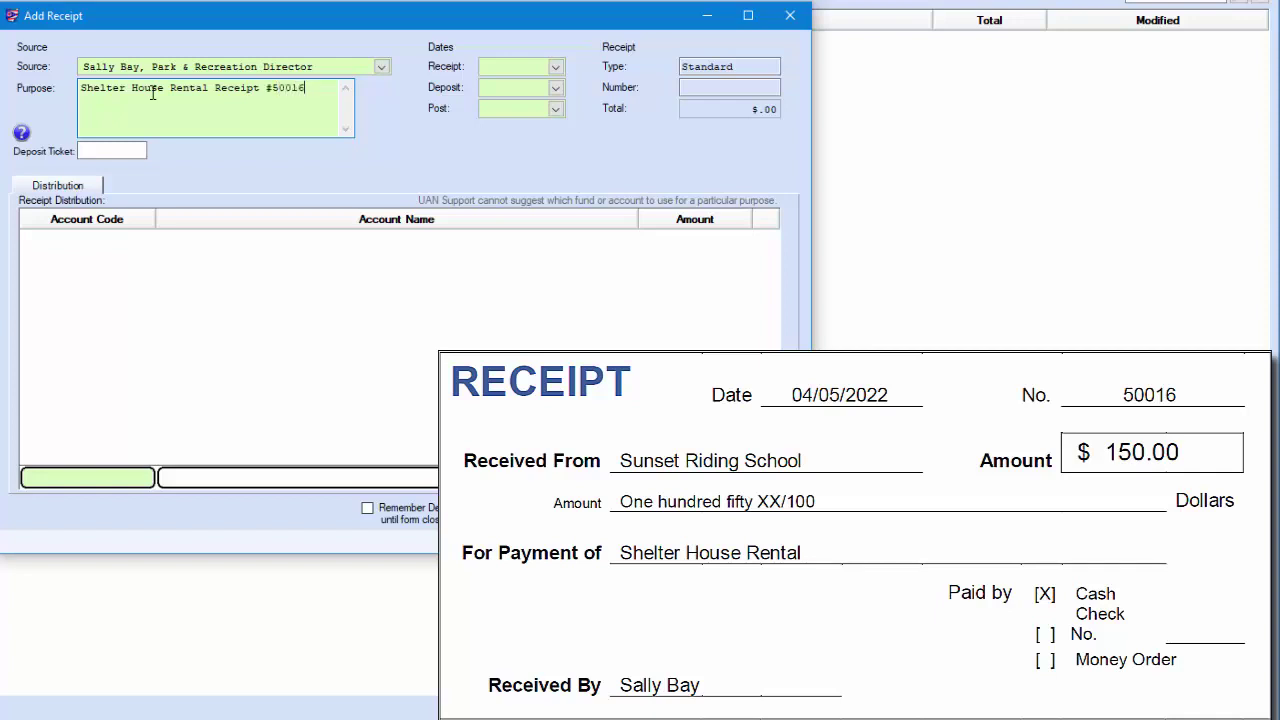
Insert "Park" before "Receipt" in the purpose and set the deposit ticket to 12.
{"action": "left_click", "coordinate": [214, 88]}
{"action": "type", "text": "Park"}
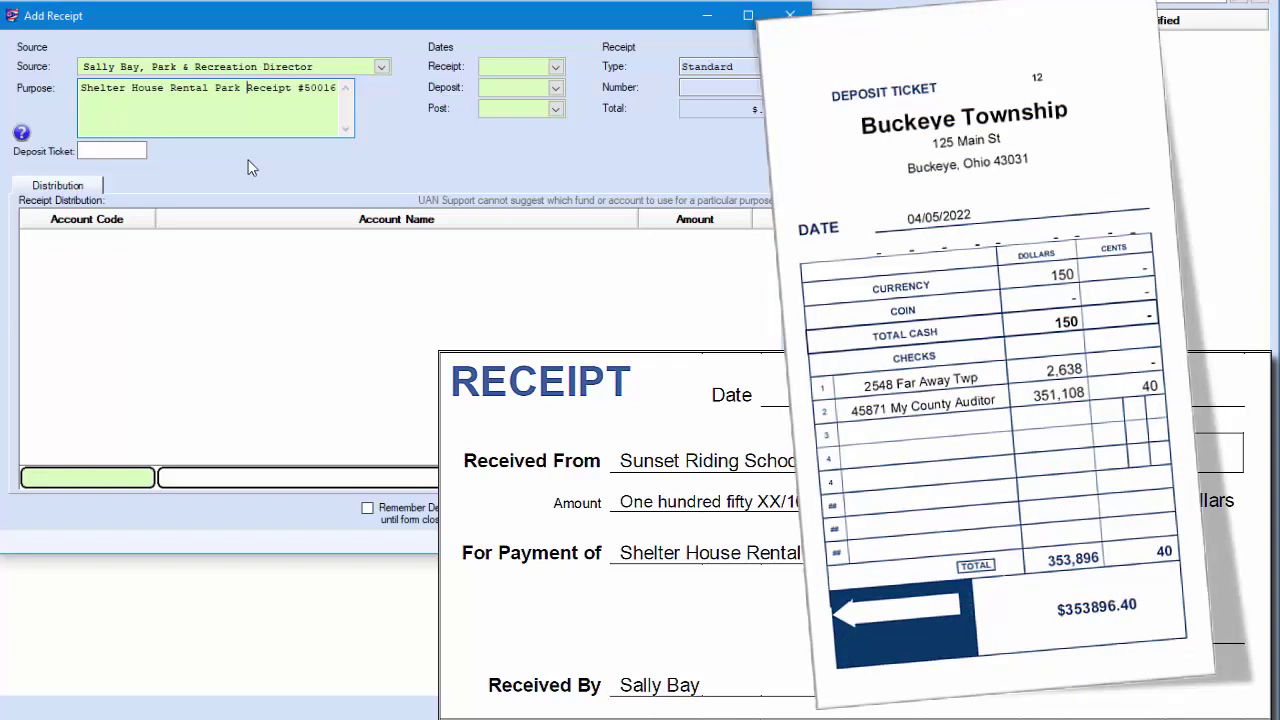
{"action": "left_click", "coordinate": [136, 149]}
{"action": "type", "text": "12"}
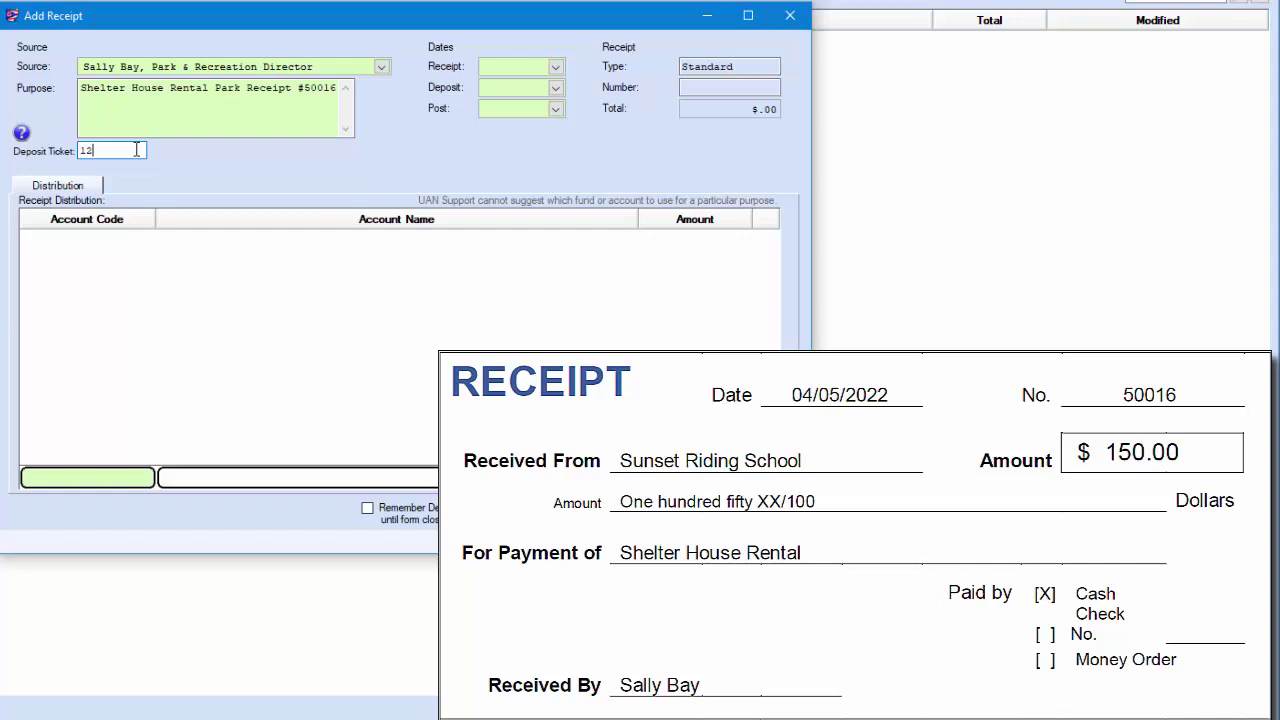
{"action": "left_click", "coordinate": [555, 88]}
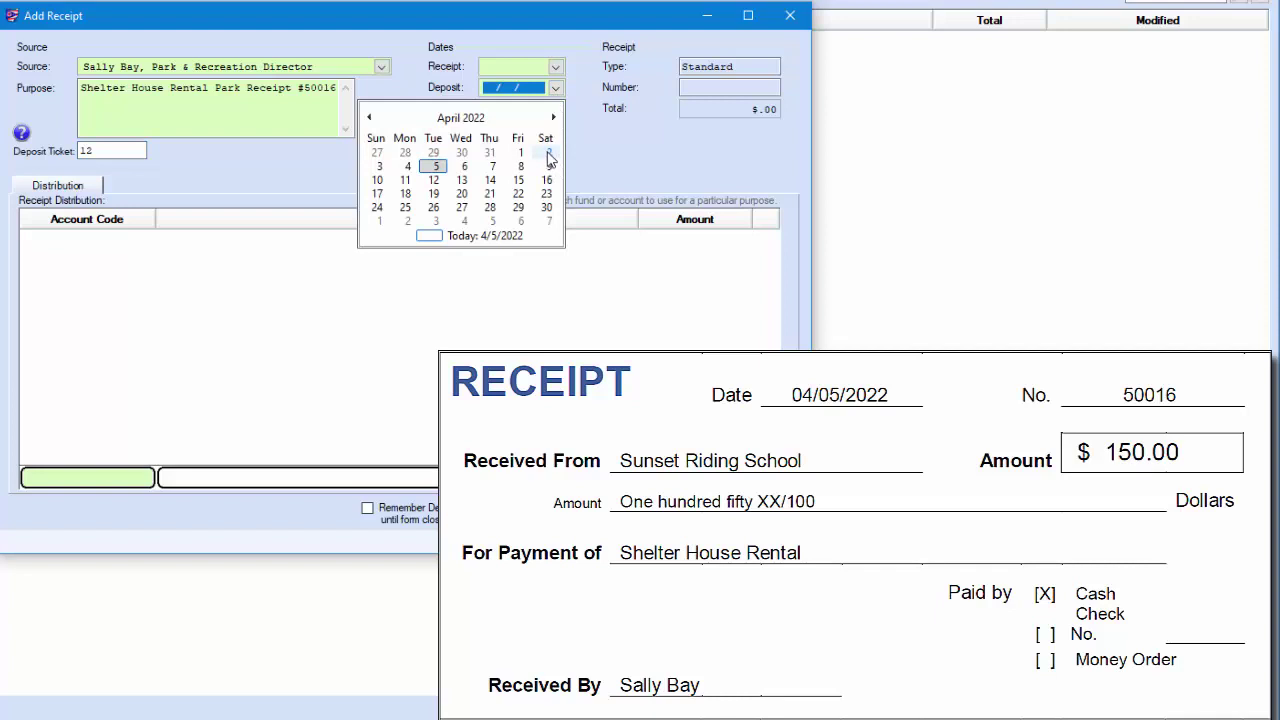
{"action": "left_click", "coordinate": [548, 152]}
{"action": "left_click", "coordinate": [555, 108]}
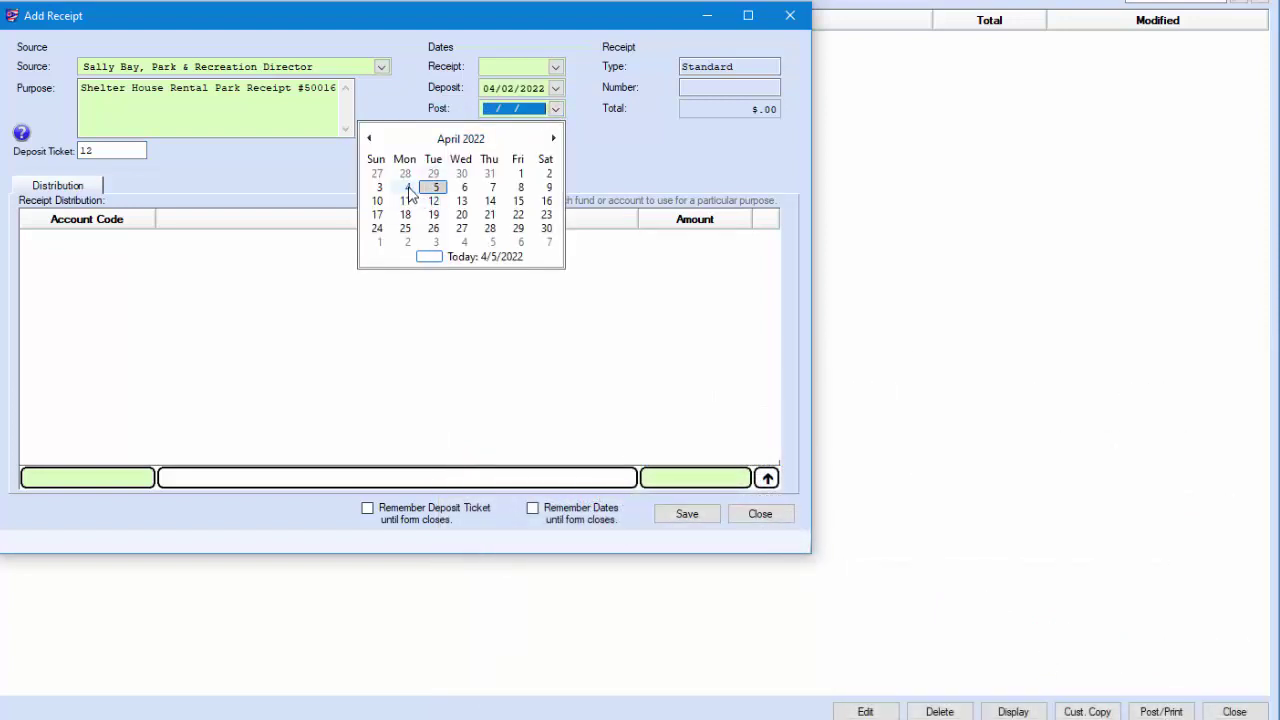
{"action": "left_click", "coordinate": [407, 187]}
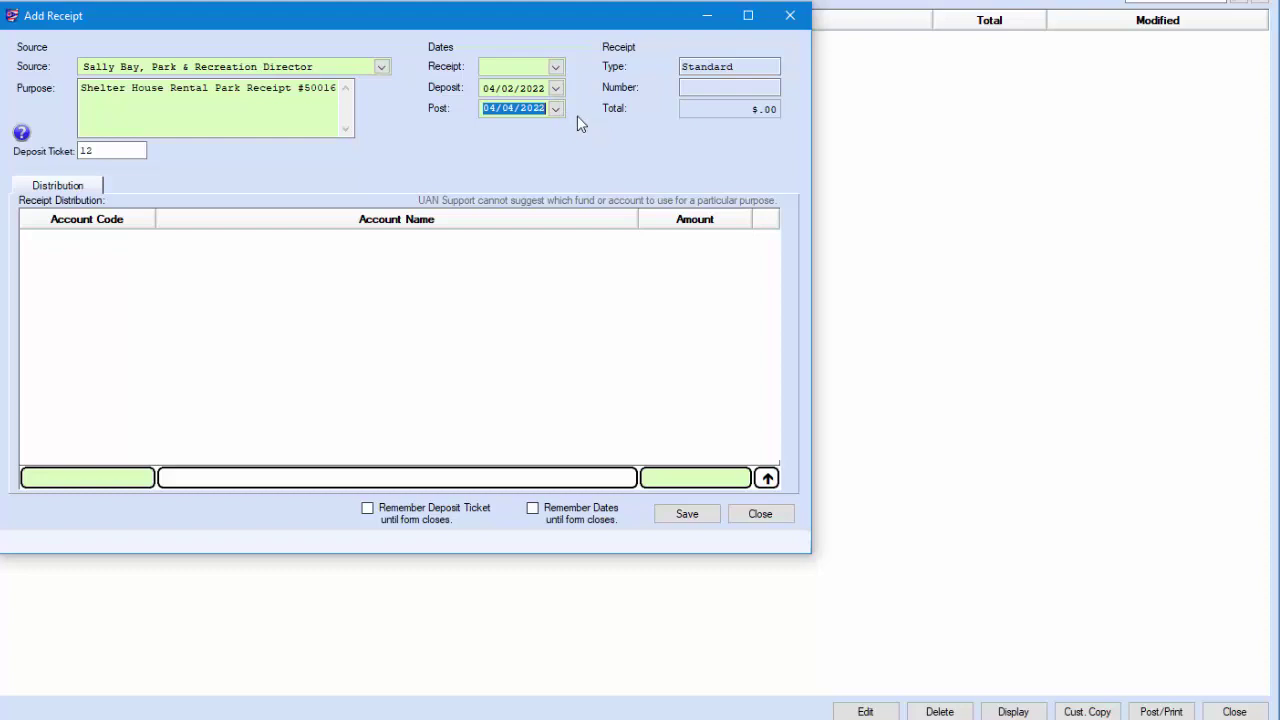
{"action": "key", "text": "Delete"}
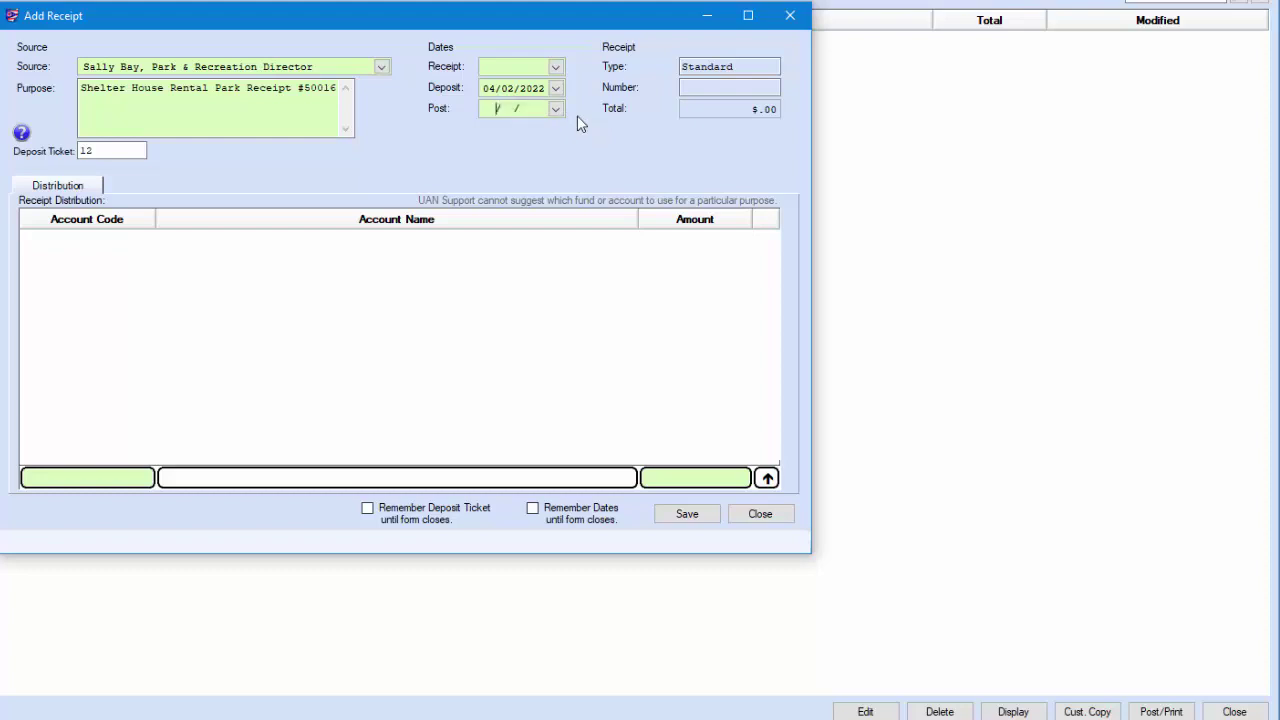
{"action": "left_click", "coordinate": [522, 90]}
{"action": "key", "text": "Delete"}
Set the receipt, deposit and post dates all to 04/05/2022.
{"action": "left_click", "coordinate": [556, 67]}
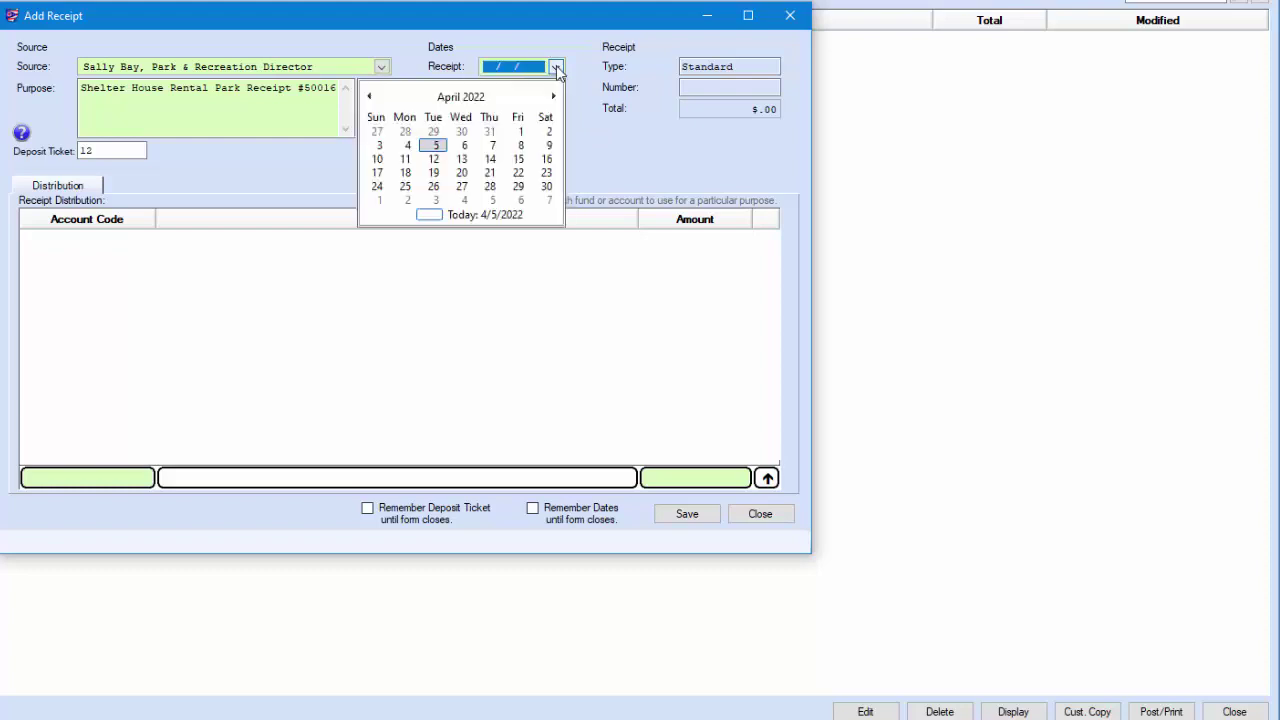
{"action": "left_click", "coordinate": [497, 216]}
{"action": "left_click", "coordinate": [556, 89]}
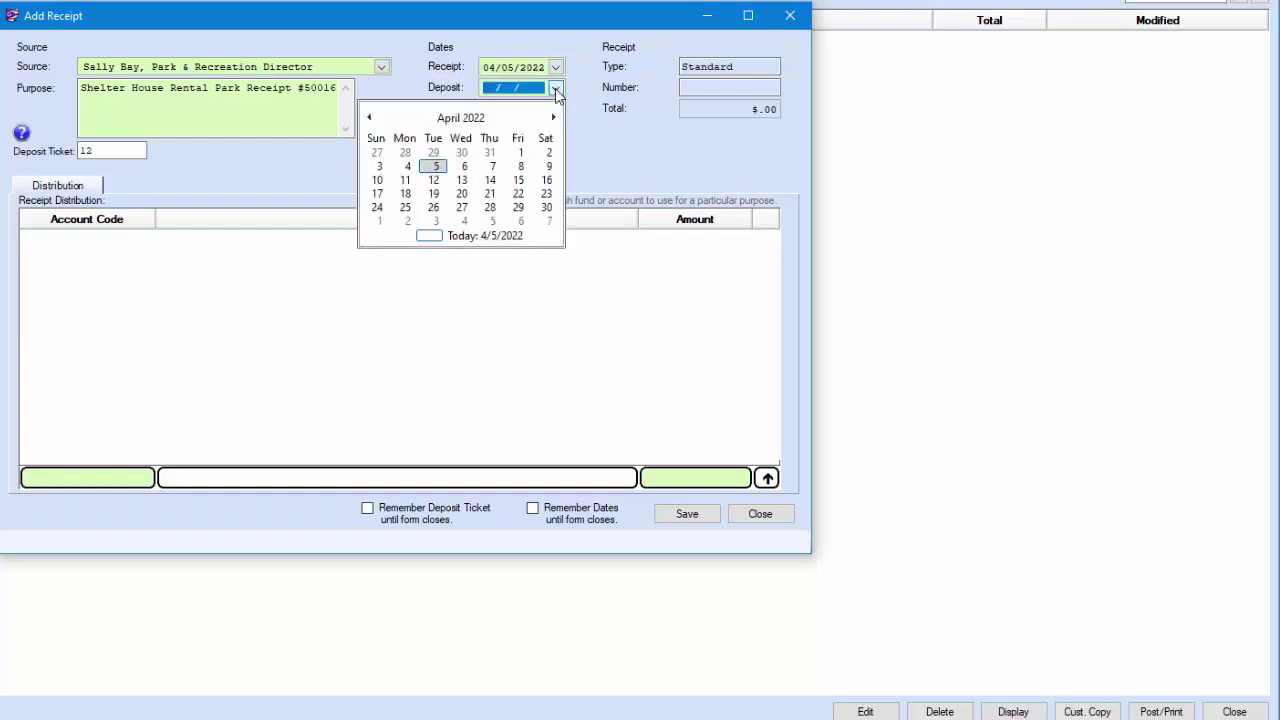
{"action": "left_click", "coordinate": [492, 238]}
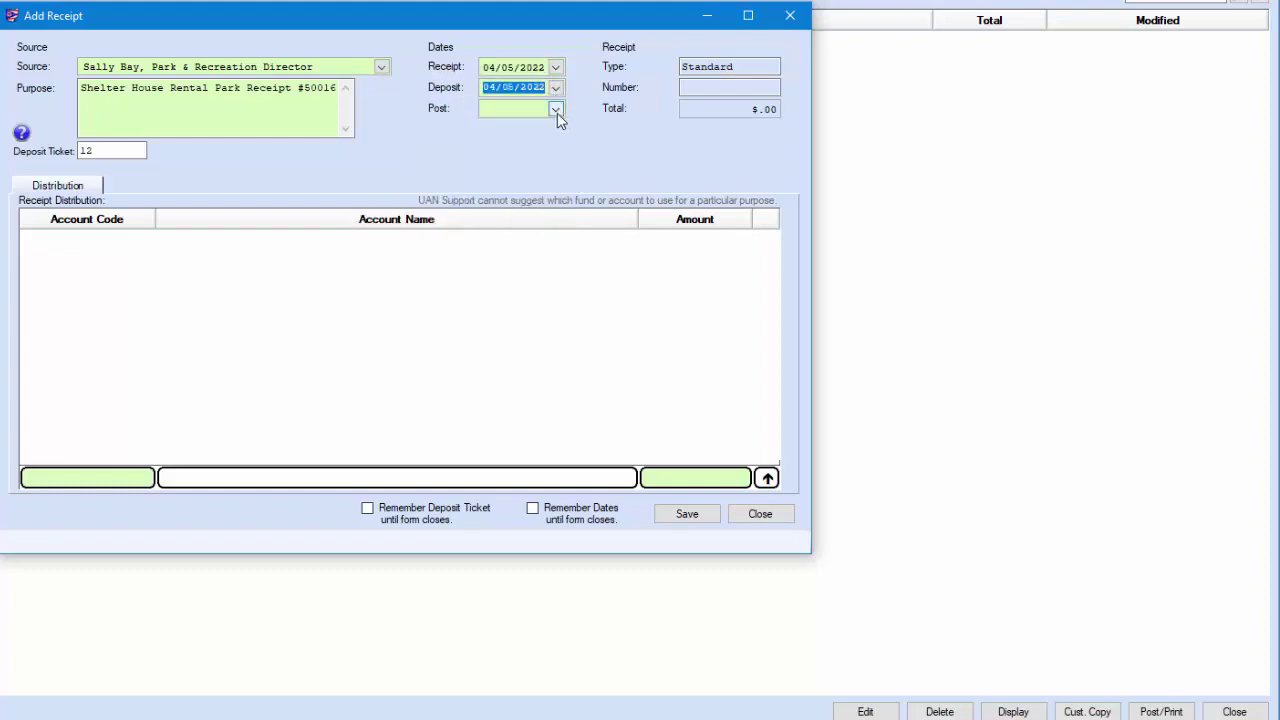
{"action": "left_click", "coordinate": [556, 109]}
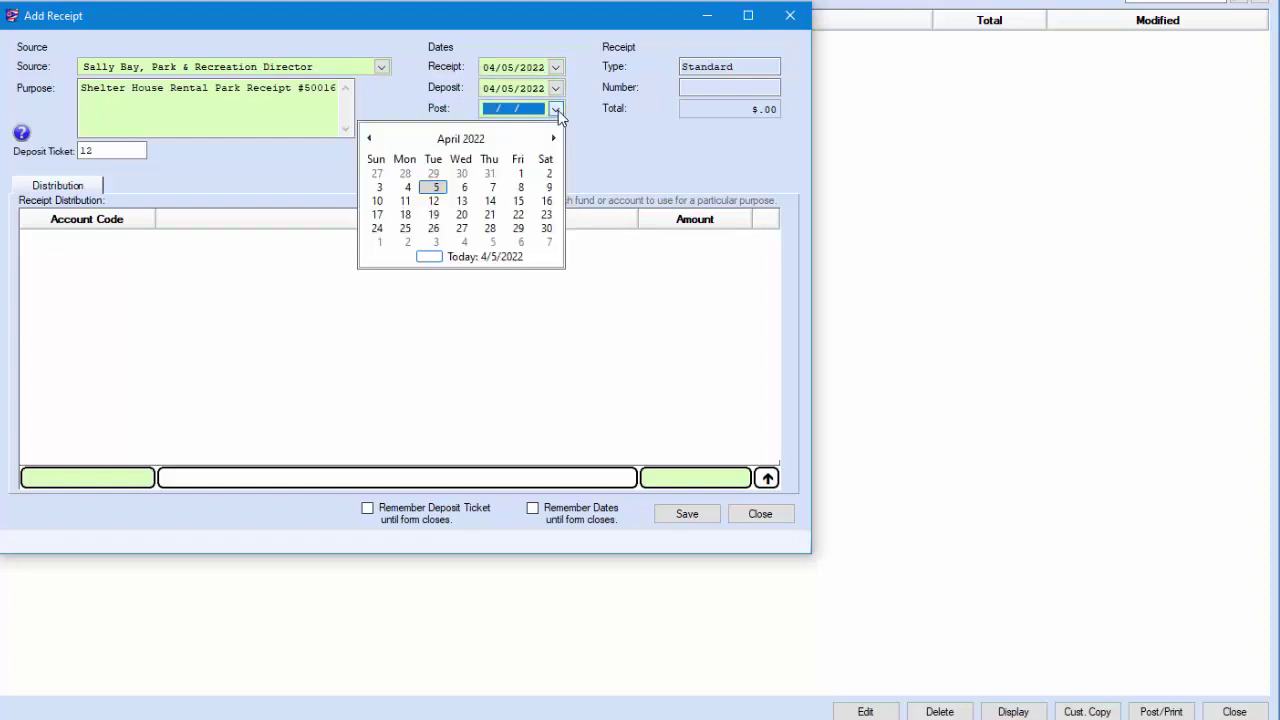
{"action": "left_click", "coordinate": [478, 257]}
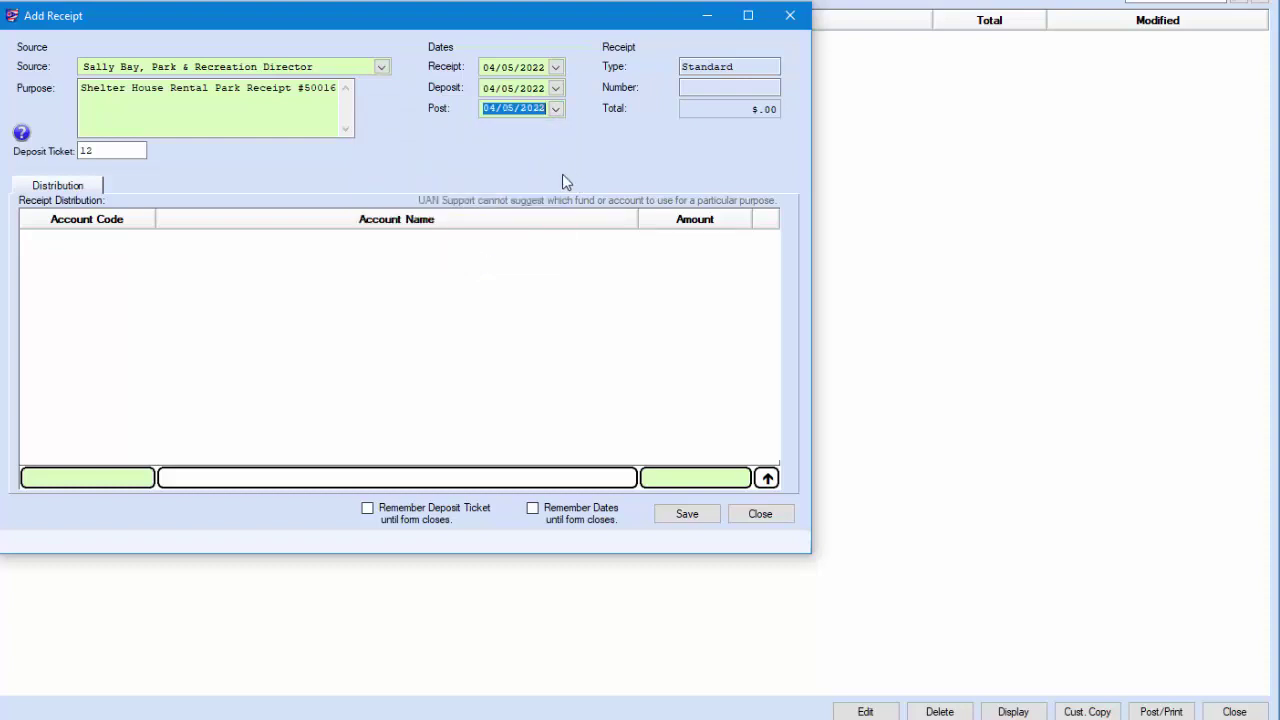
{"action": "key", "text": "Tab"}
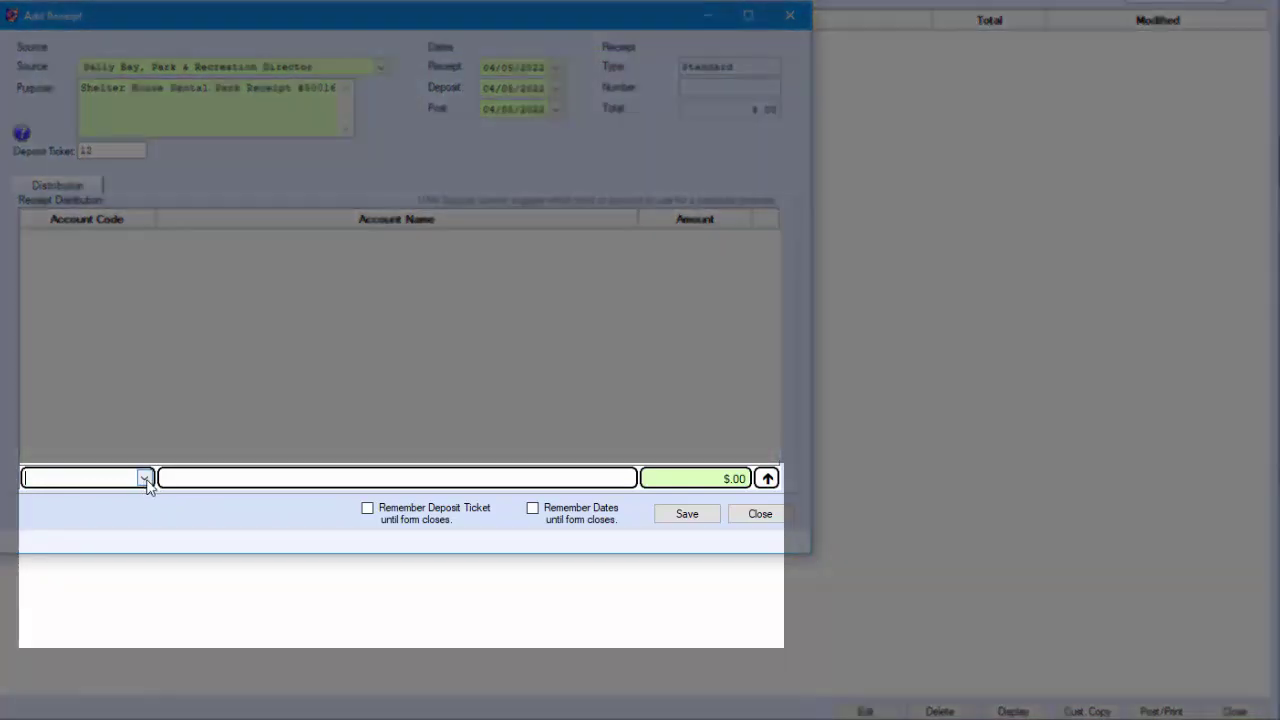
{"action": "left_click", "coordinate": [145, 479]}
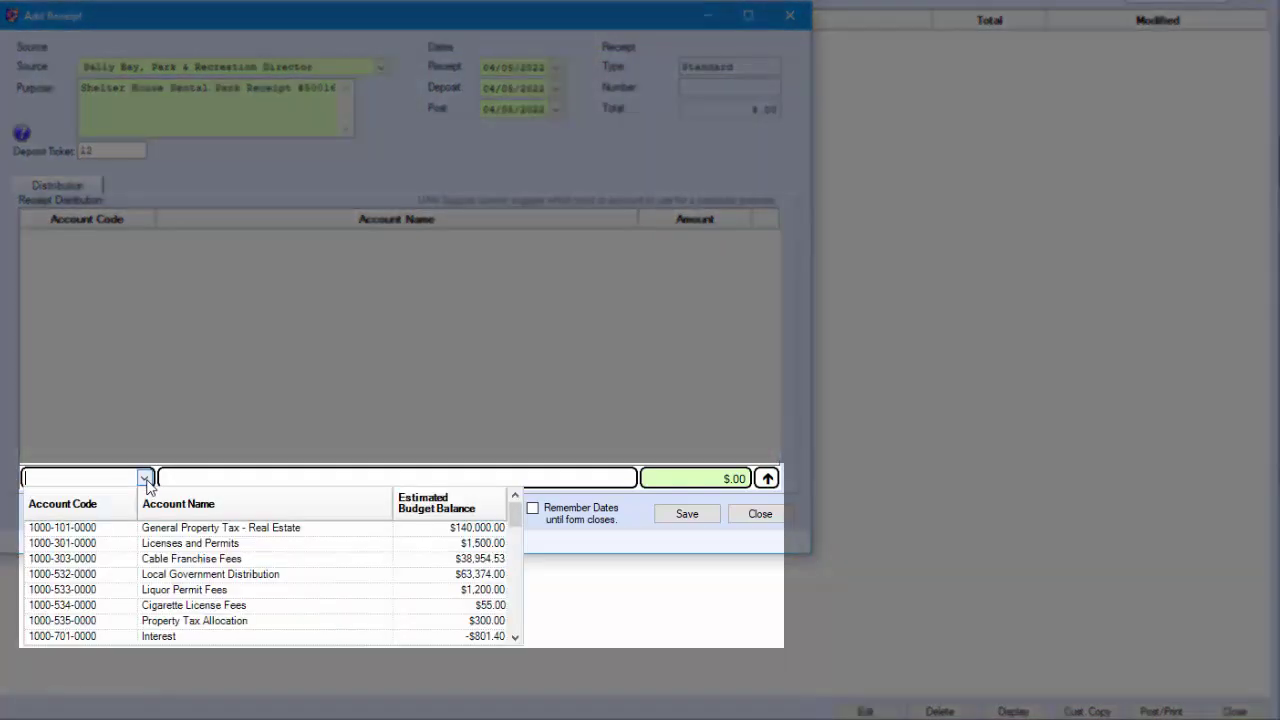
{"action": "left_click", "coordinate": [519, 617]}
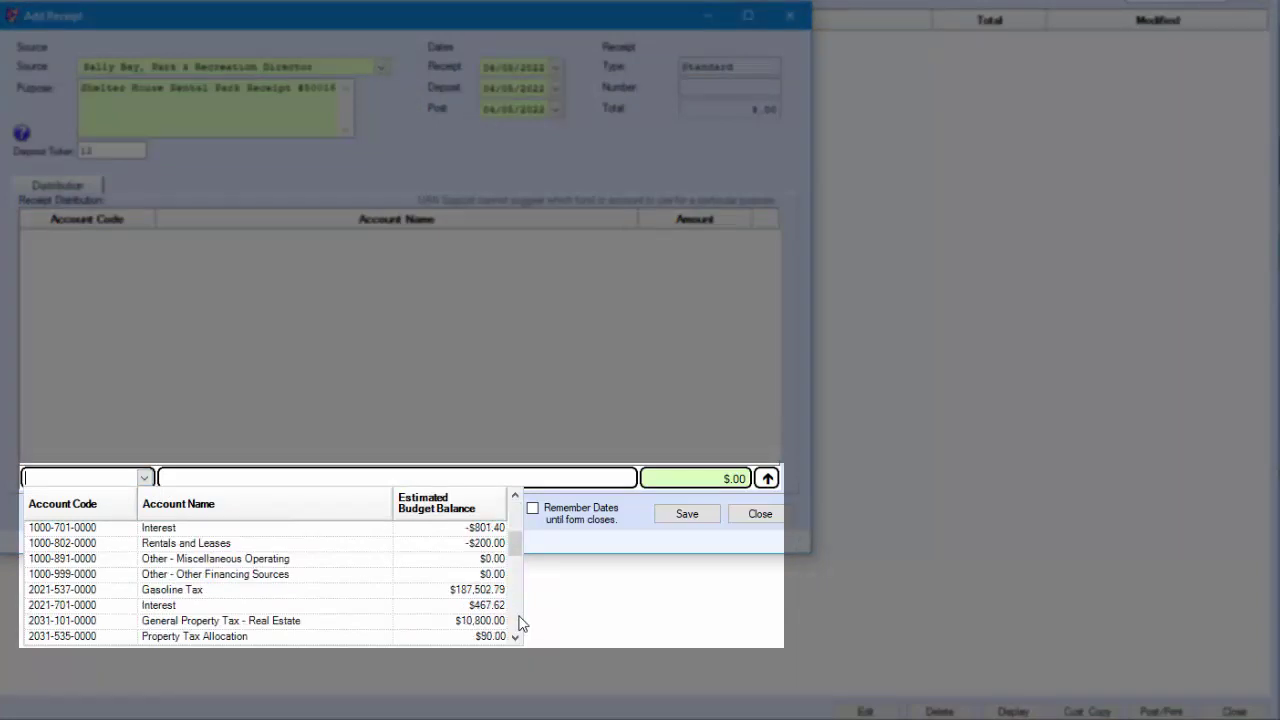
{"action": "left_click", "coordinate": [519, 624]}
{"action": "left_click", "coordinate": [516, 637]}
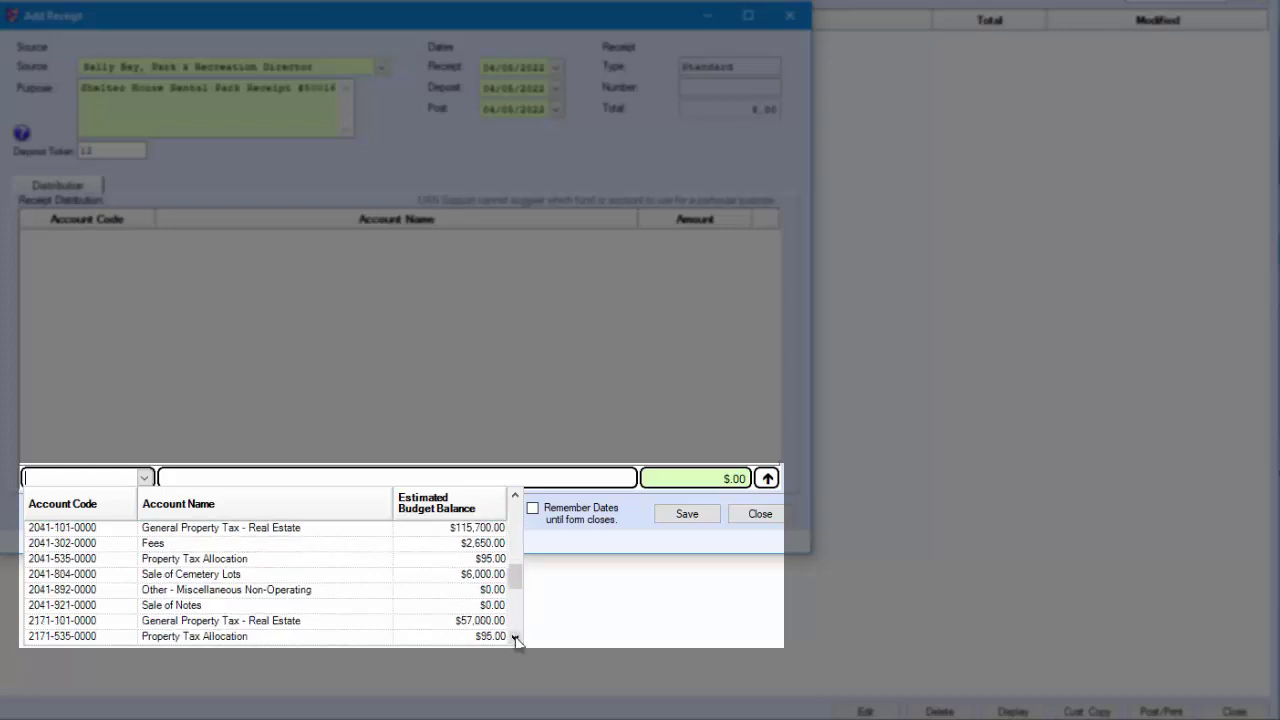
{"action": "left_click", "coordinate": [516, 637]}
{"action": "left_click", "coordinate": [516, 637]}
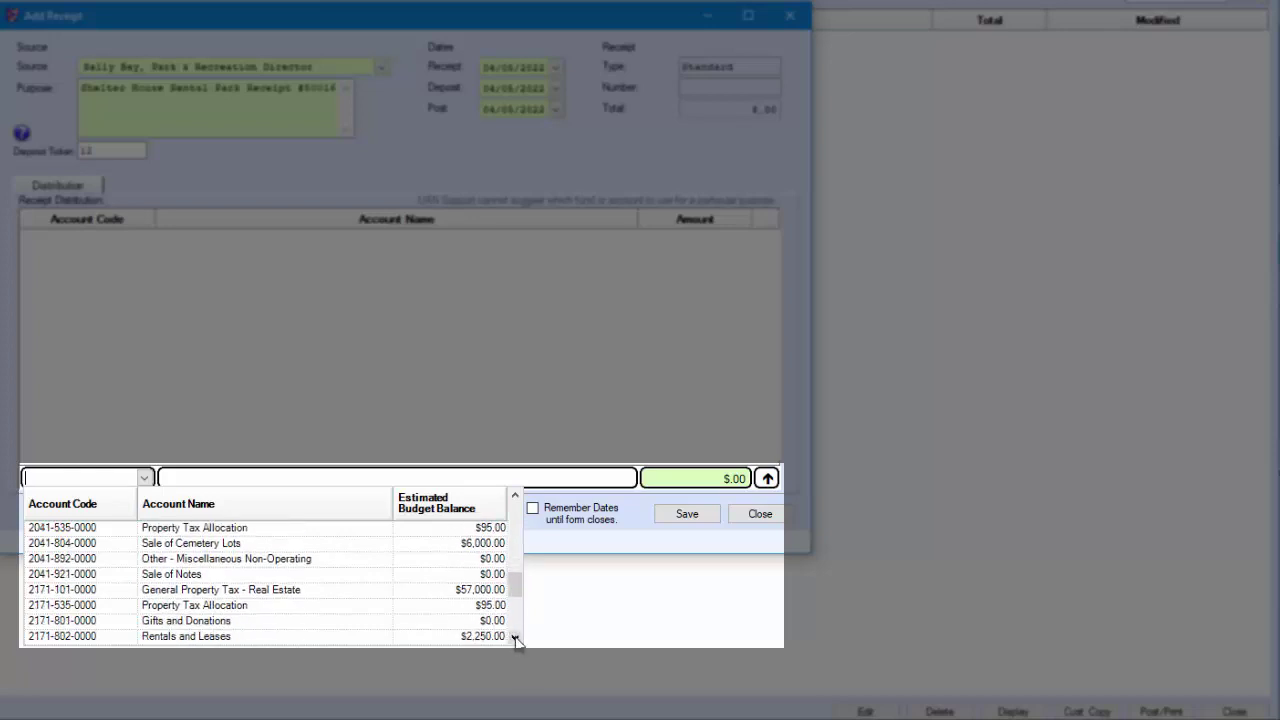
{"action": "left_click", "coordinate": [516, 637]}
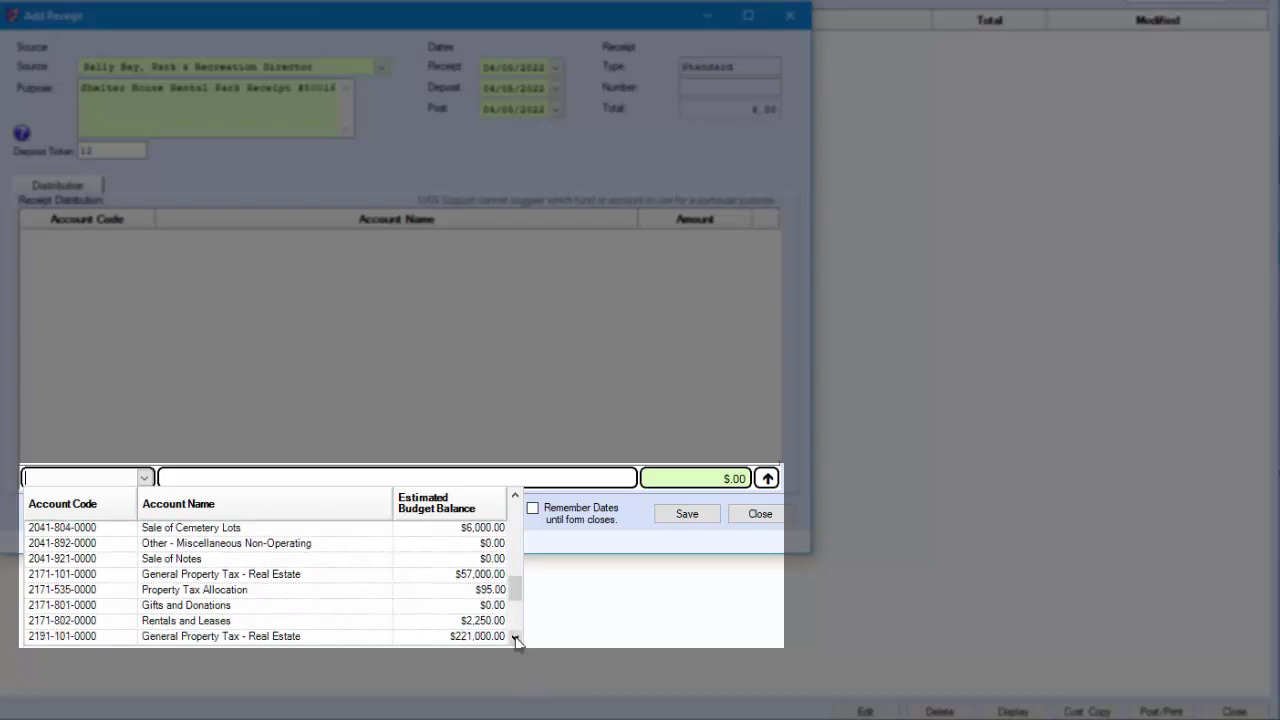
{"action": "left_click", "coordinate": [516, 637]}
{"action": "left_click", "coordinate": [200, 605]}
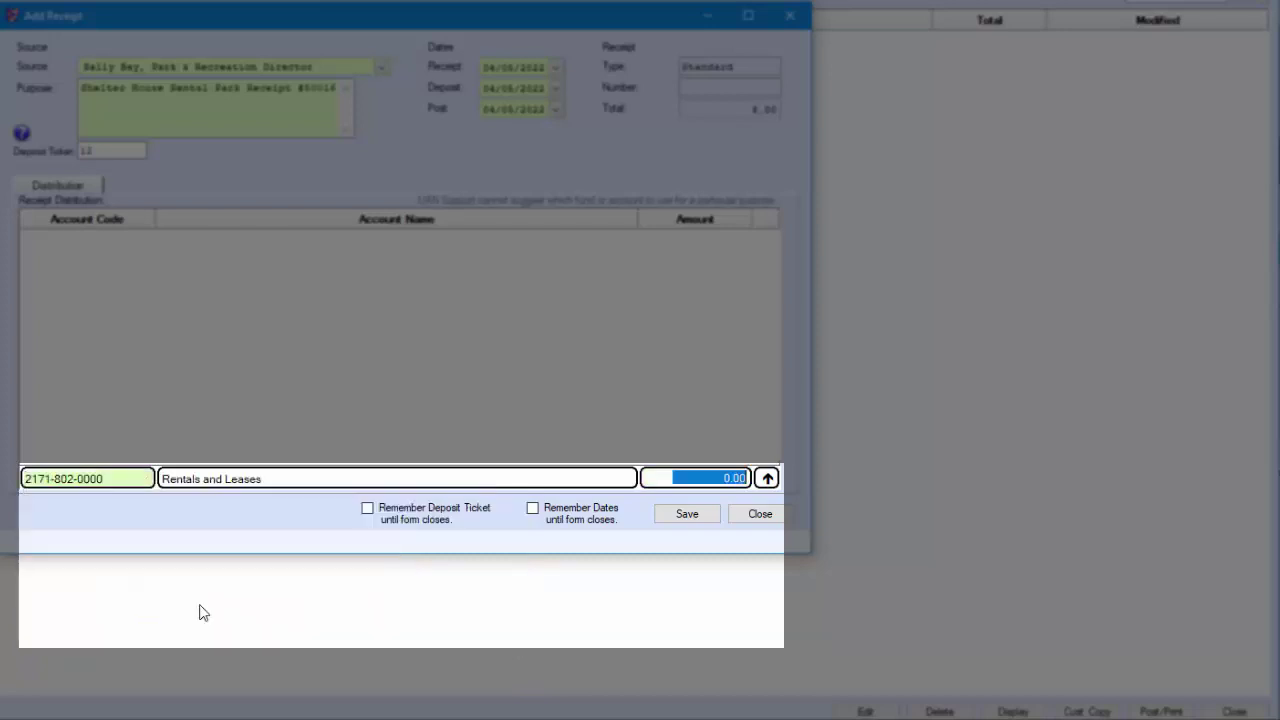
{"action": "type", "text": "15"}
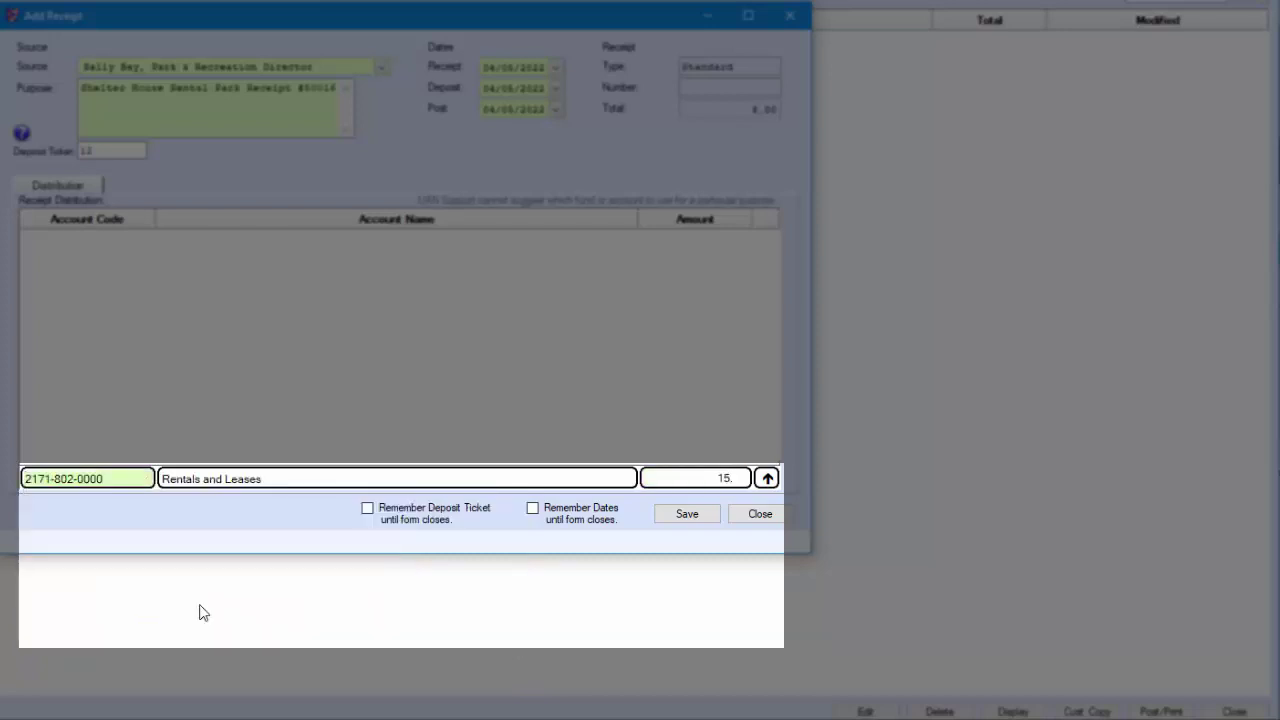
{"action": "type", "text": "0"}
{"action": "key", "text": "Return"}
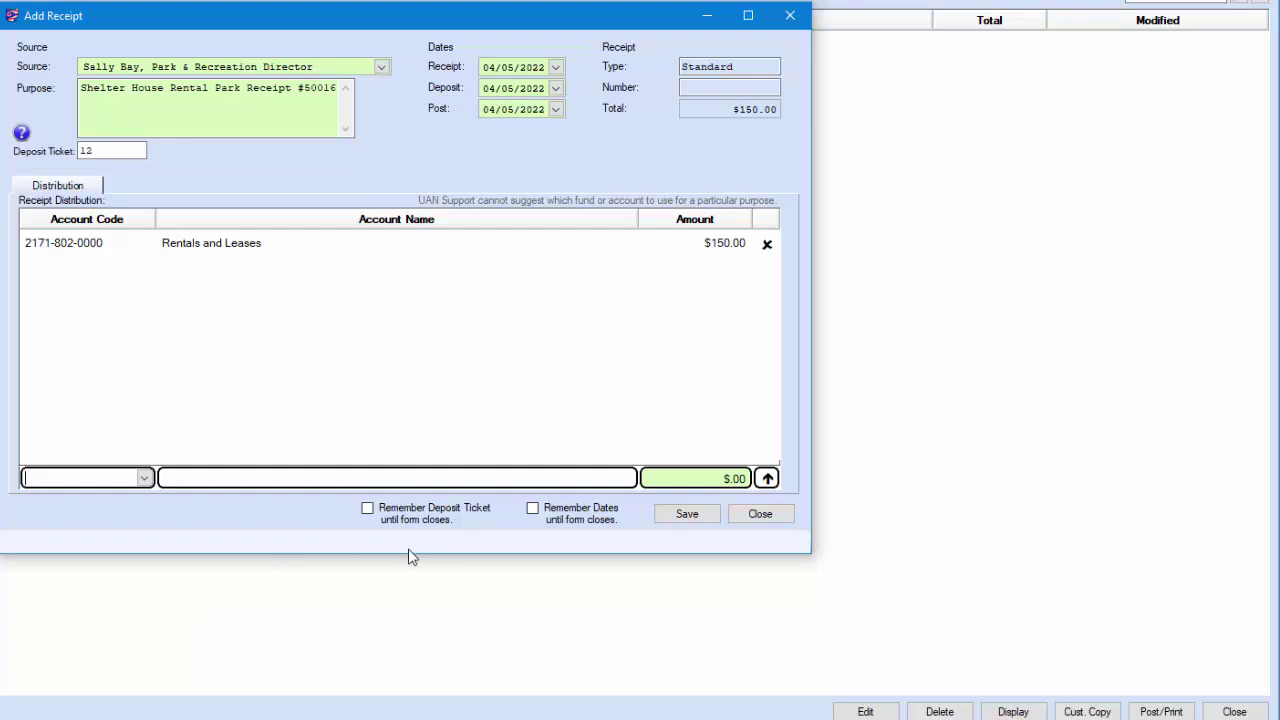
Have the form remember the deposit ticket and the dates until it closes, and save the shelter house rental receipt.
{"action": "left_click", "coordinate": [368, 509]}
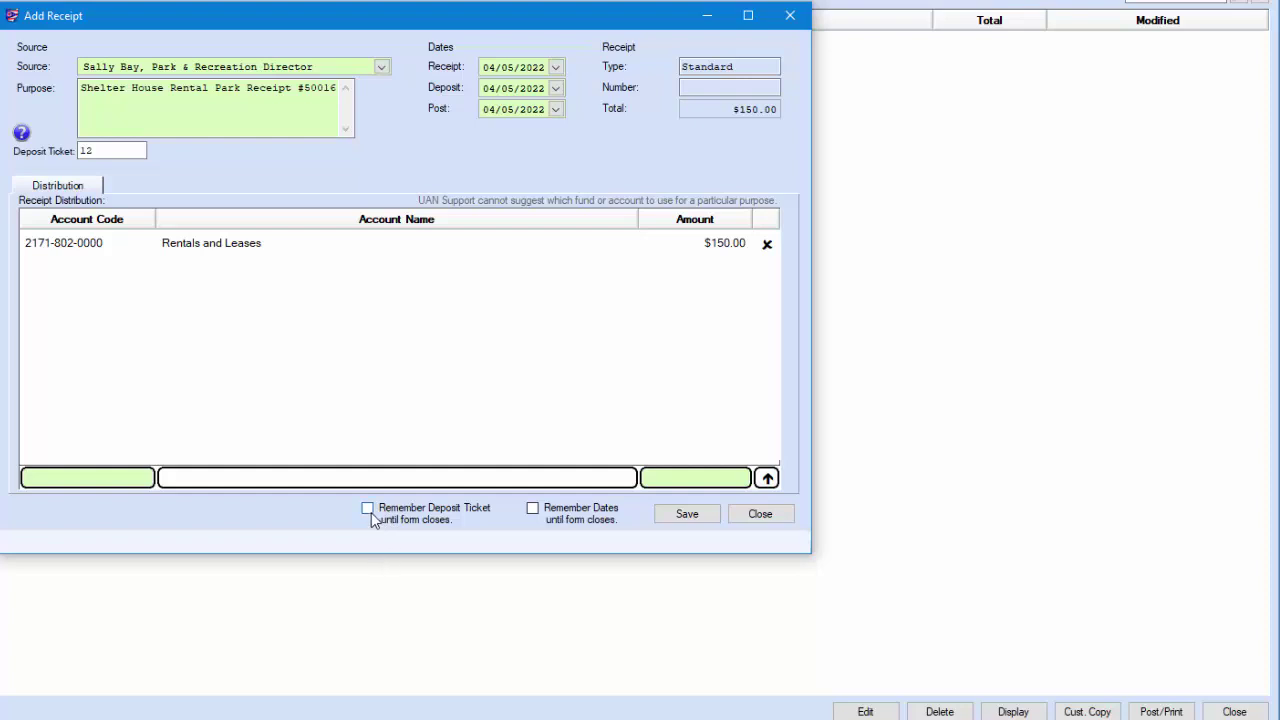
{"action": "left_click", "coordinate": [368, 509]}
{"action": "left_click", "coordinate": [533, 512]}
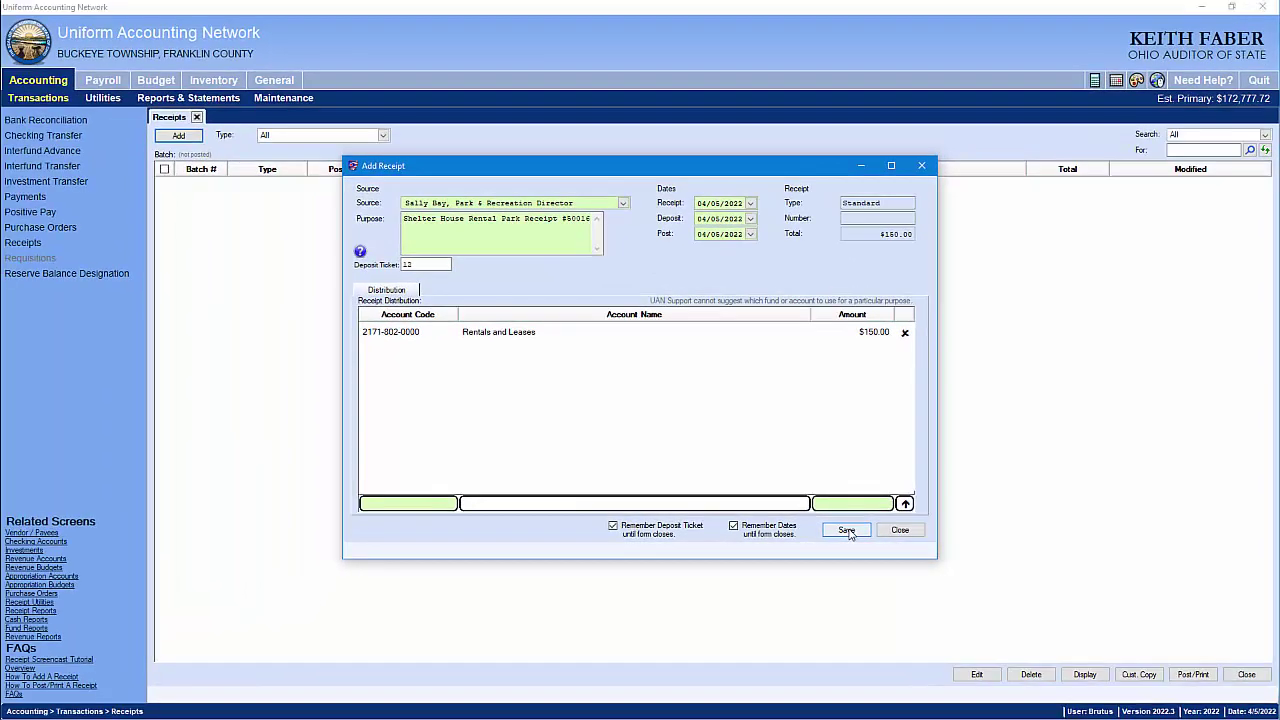
{"action": "left_click", "coordinate": [847, 531]}
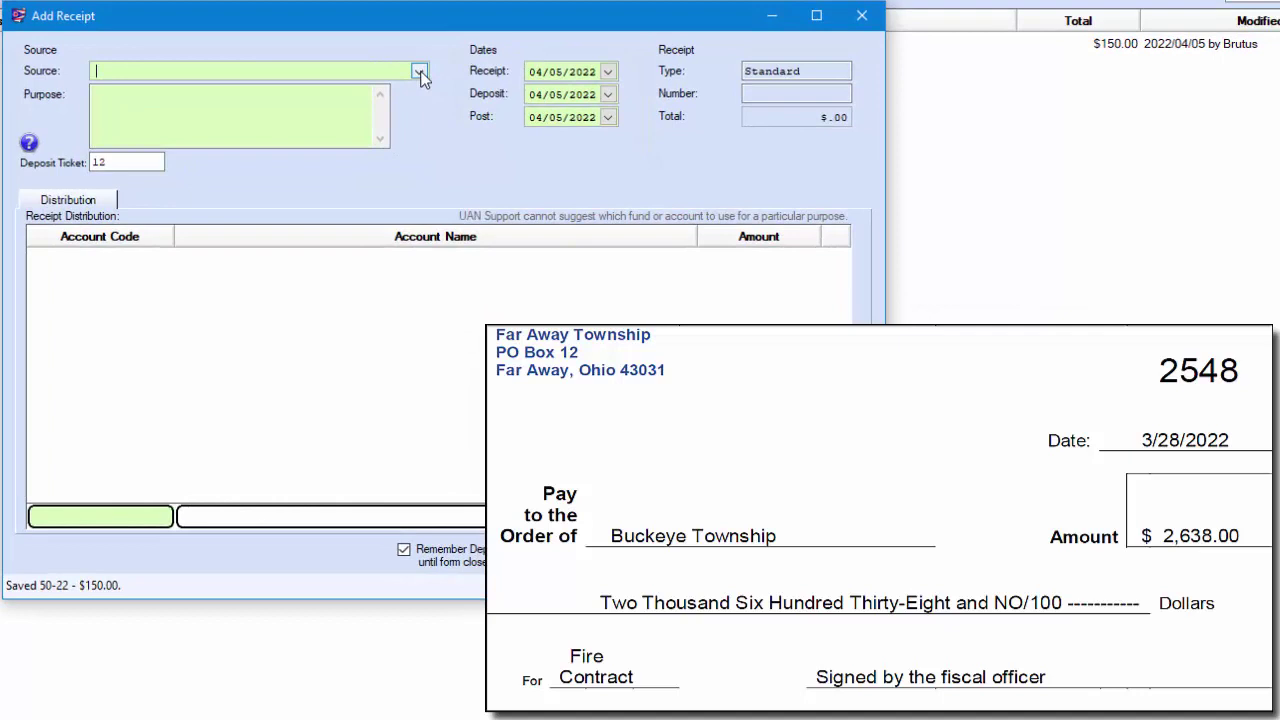
Start the next receipt with Far Away Township as the source and "Fire Contract" as the purpose.
{"action": "type", "text": "fa"}
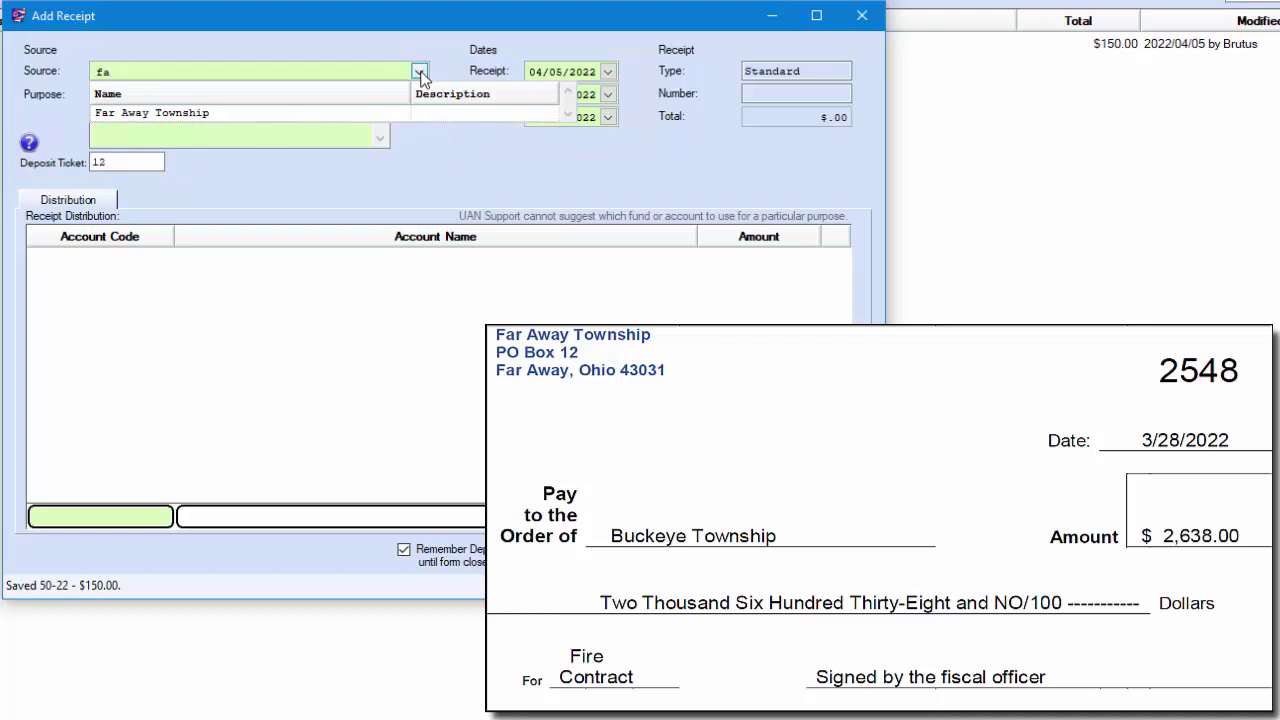
{"action": "left_click", "coordinate": [223, 112]}
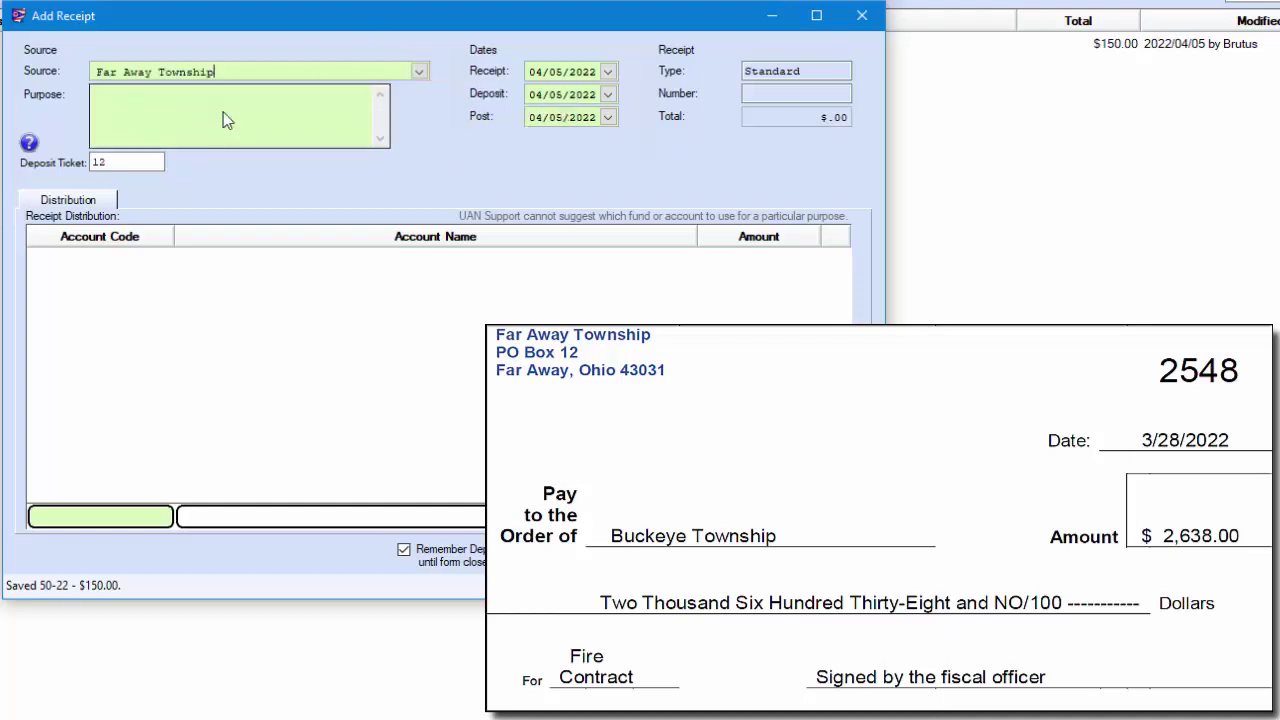
{"action": "left_click", "coordinate": [179, 104]}
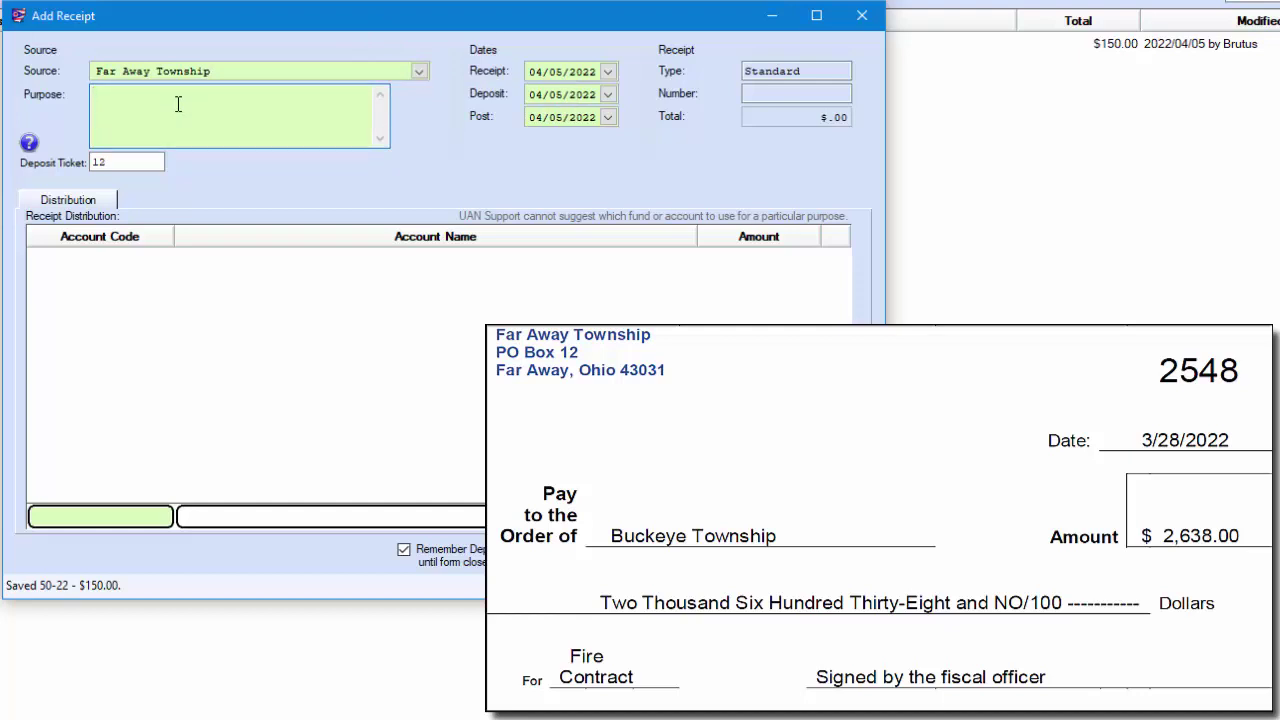
{"action": "type", "text": "#"}
{"action": "key", "text": "BackSpace"}
{"action": "type", "text": "Fire Contract"}
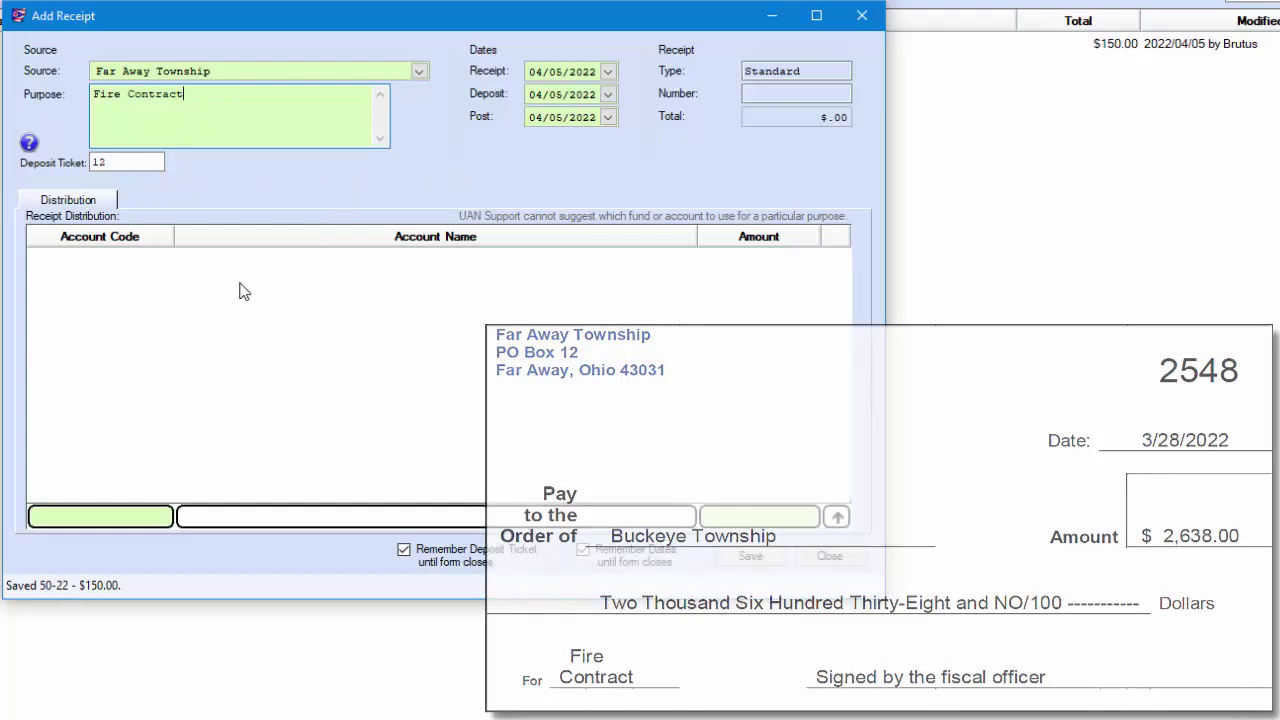
{"action": "left_click", "coordinate": [161, 517]}
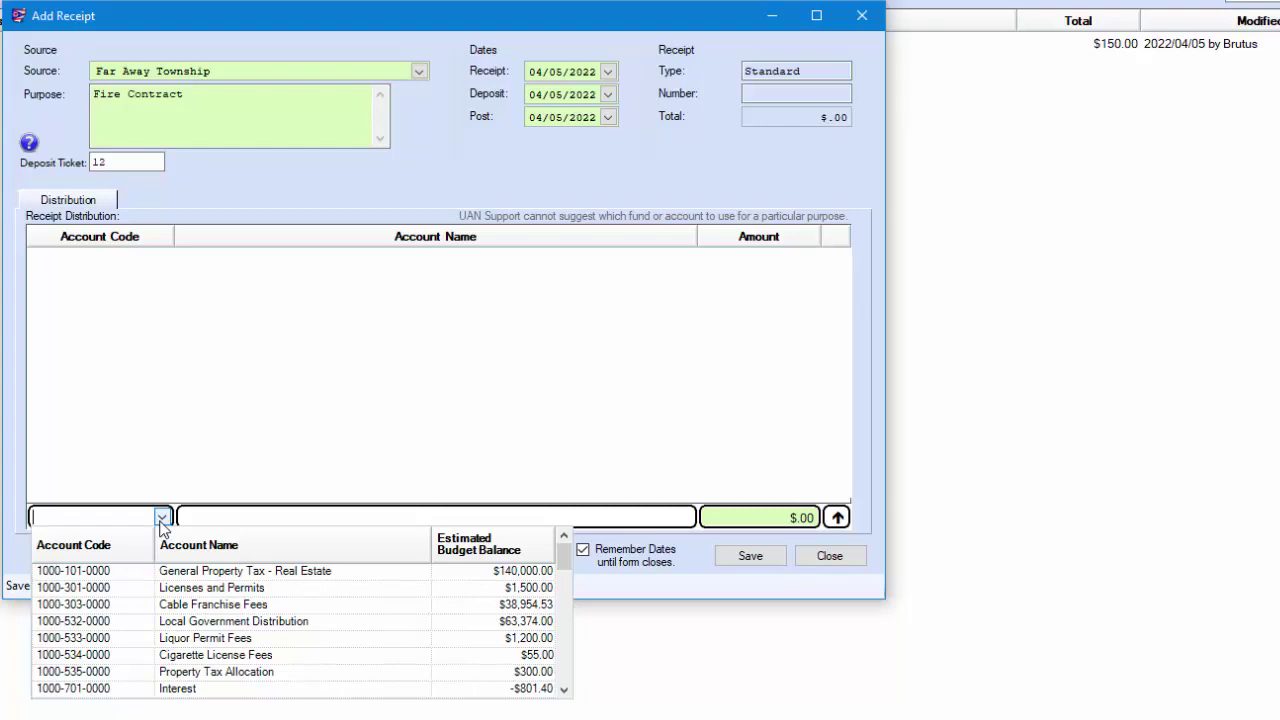
{"action": "type", "text": "2"}
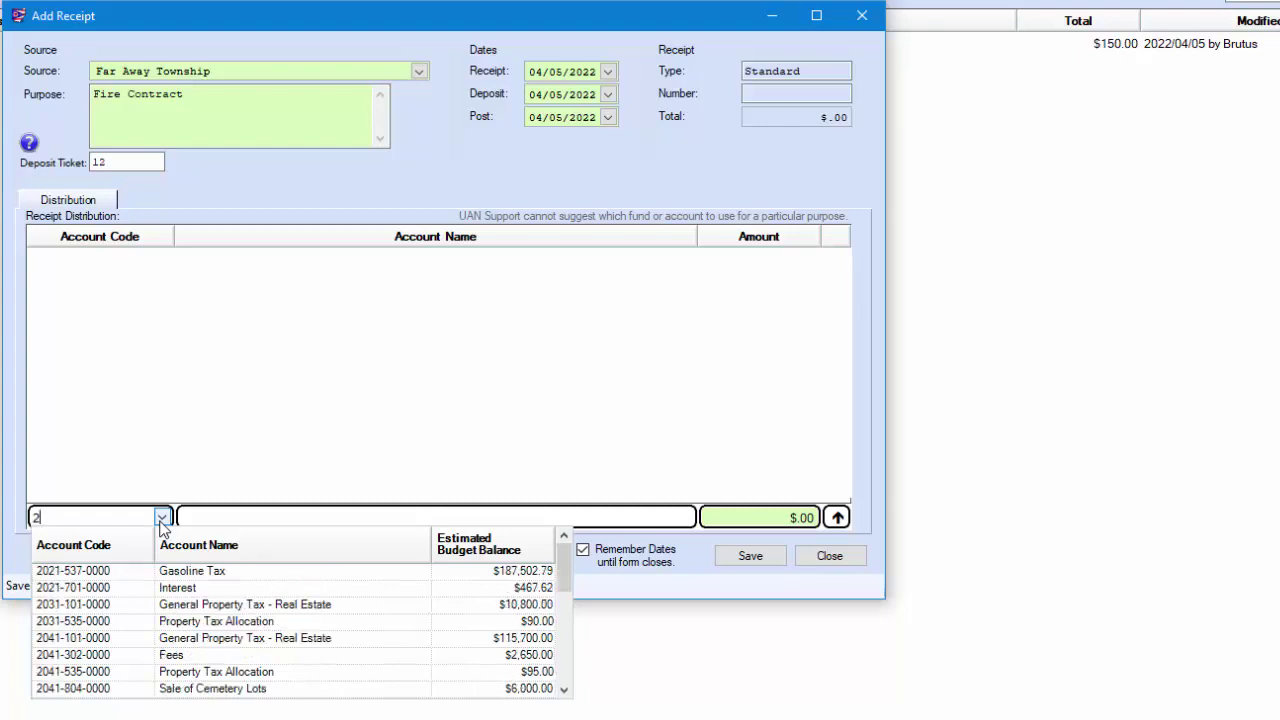
{"action": "type", "text": "191"}
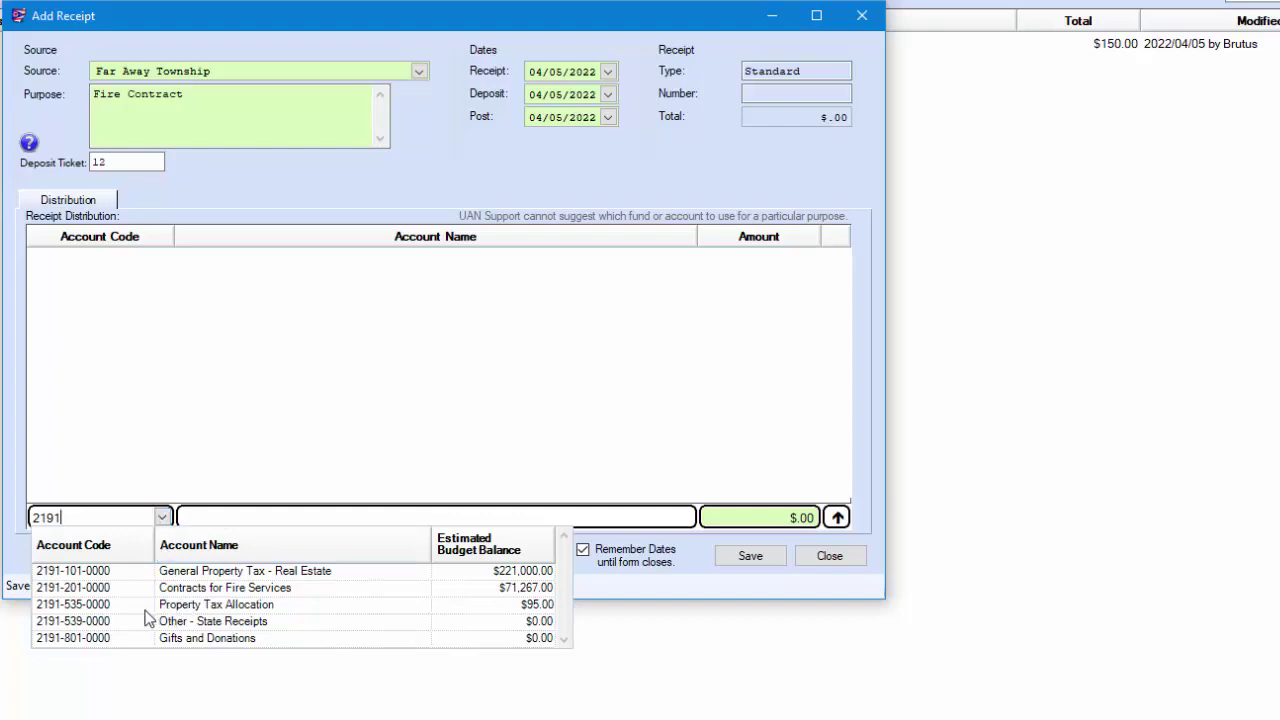
{"action": "left_click", "coordinate": [90, 588]}
{"action": "type", "text": "2"}
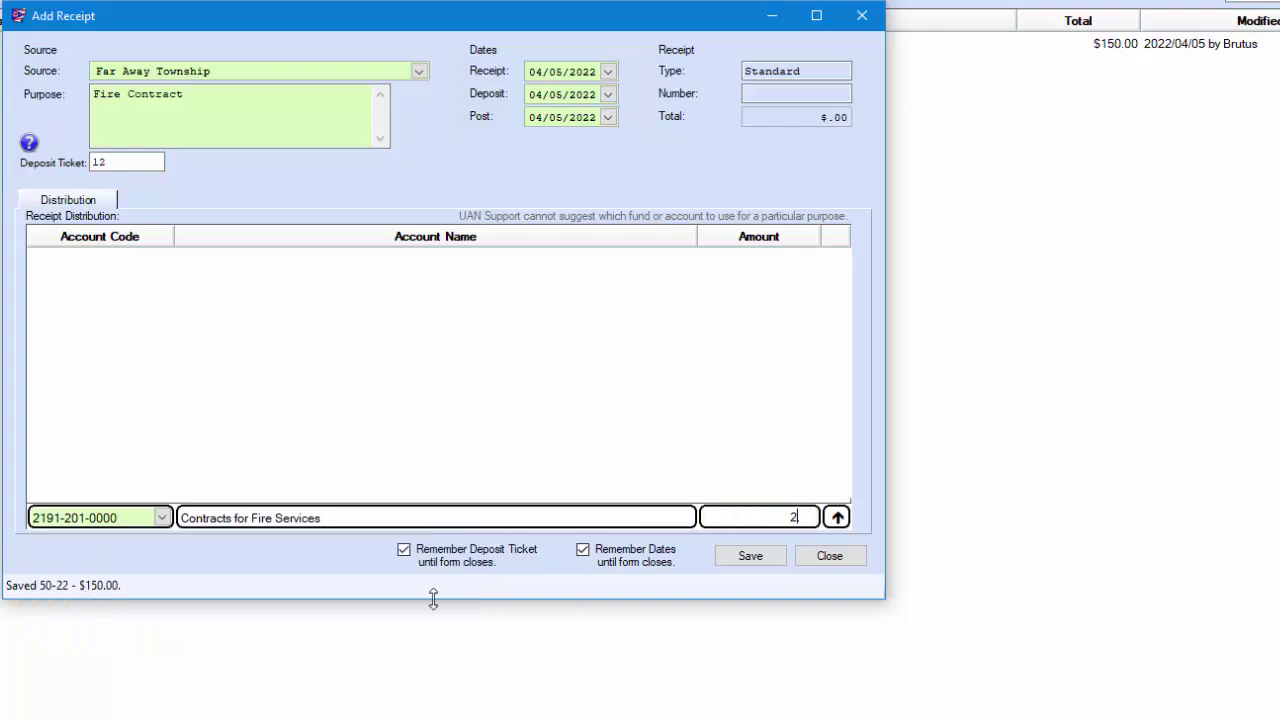
{"action": "type", "text": "6."}
{"action": "type", "text": "38"}
{"action": "key", "text": "Return"}
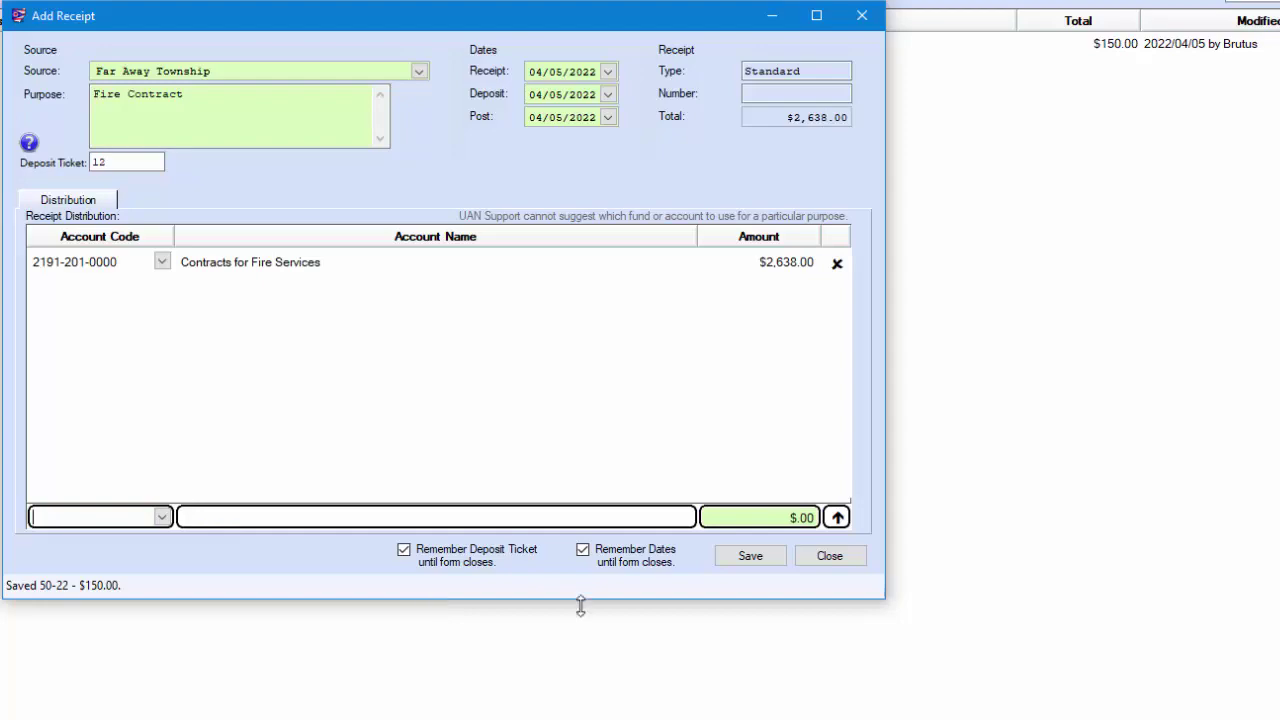
Save the fire contract receipt and close the receipt form.
{"action": "left_click", "coordinate": [764, 558]}
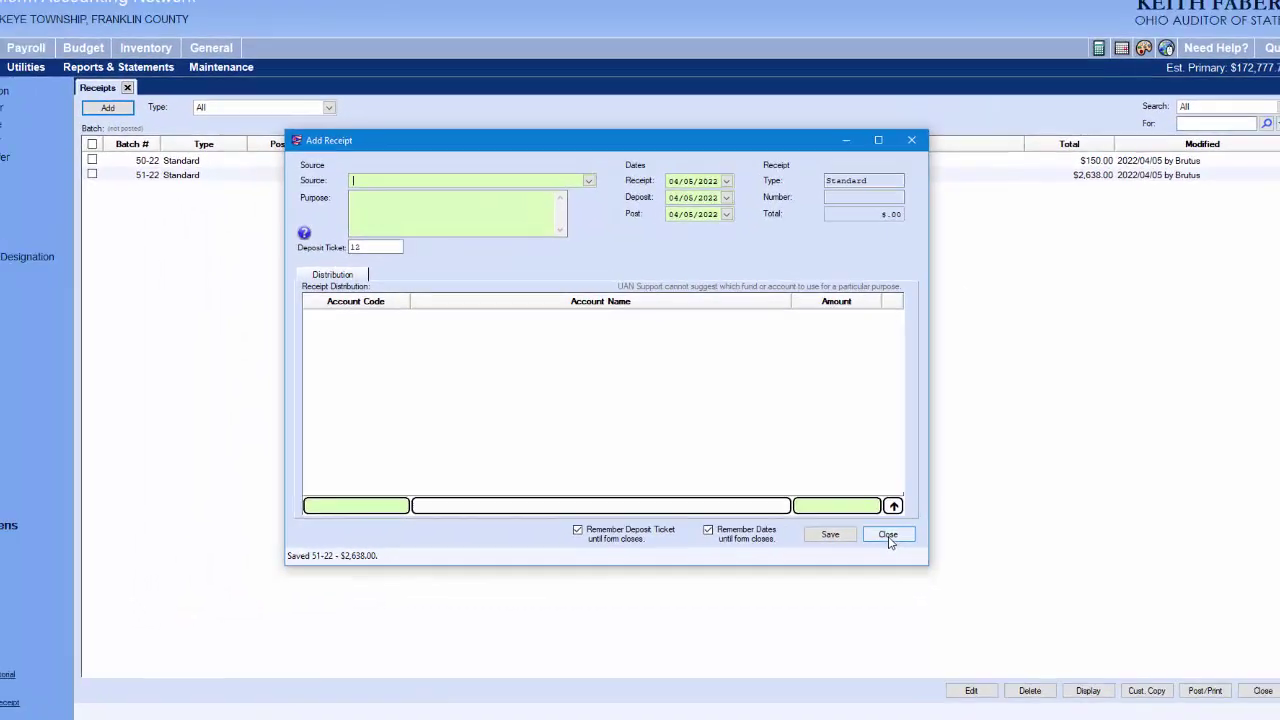
{"action": "left_click", "coordinate": [883, 537]}
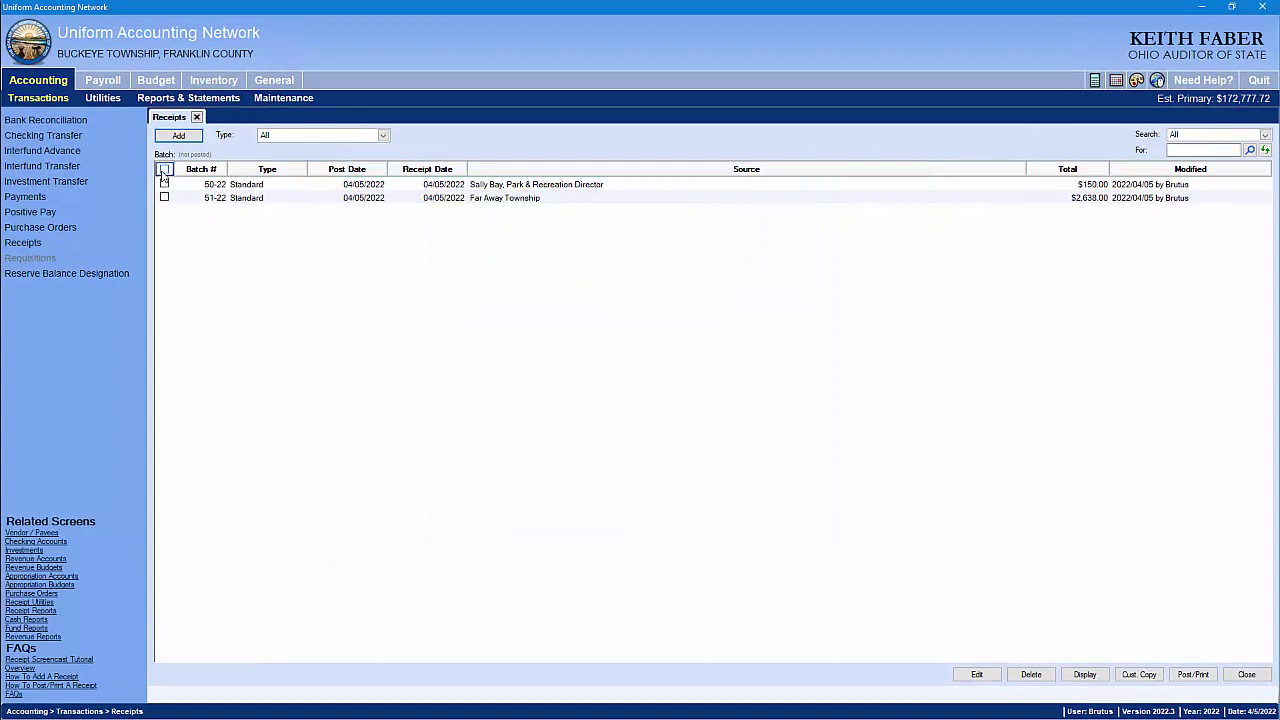
Post both standard receipts in the batch, print them on Ultimate Fake Printer, and confirm that all items printed successfully.
{"action": "left_click", "coordinate": [164, 169]}
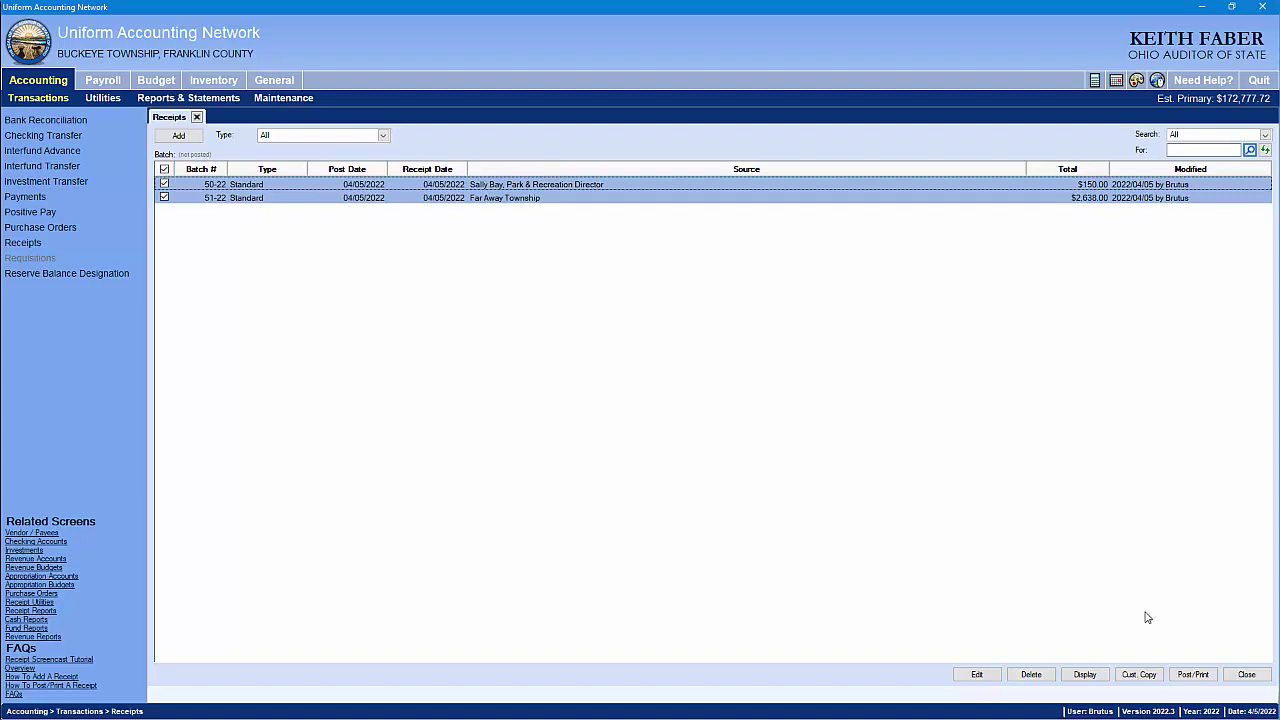
{"action": "left_click", "coordinate": [1183, 671]}
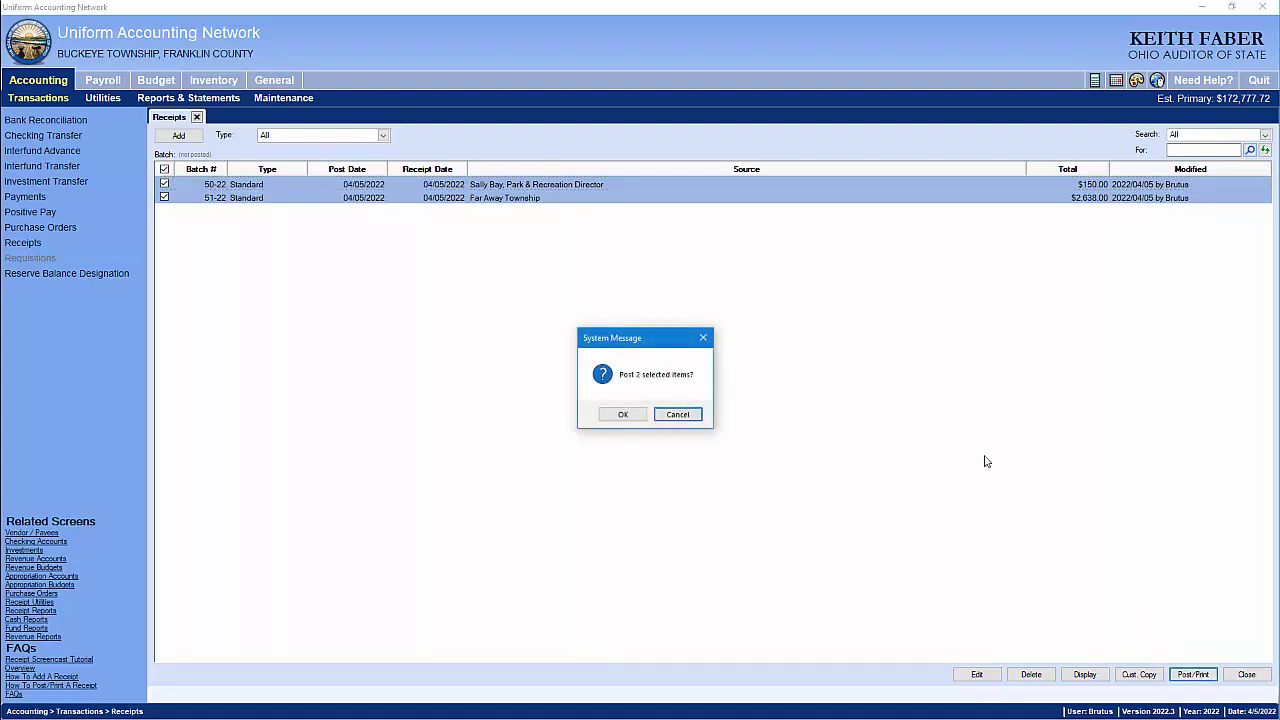
{"action": "left_click", "coordinate": [623, 414]}
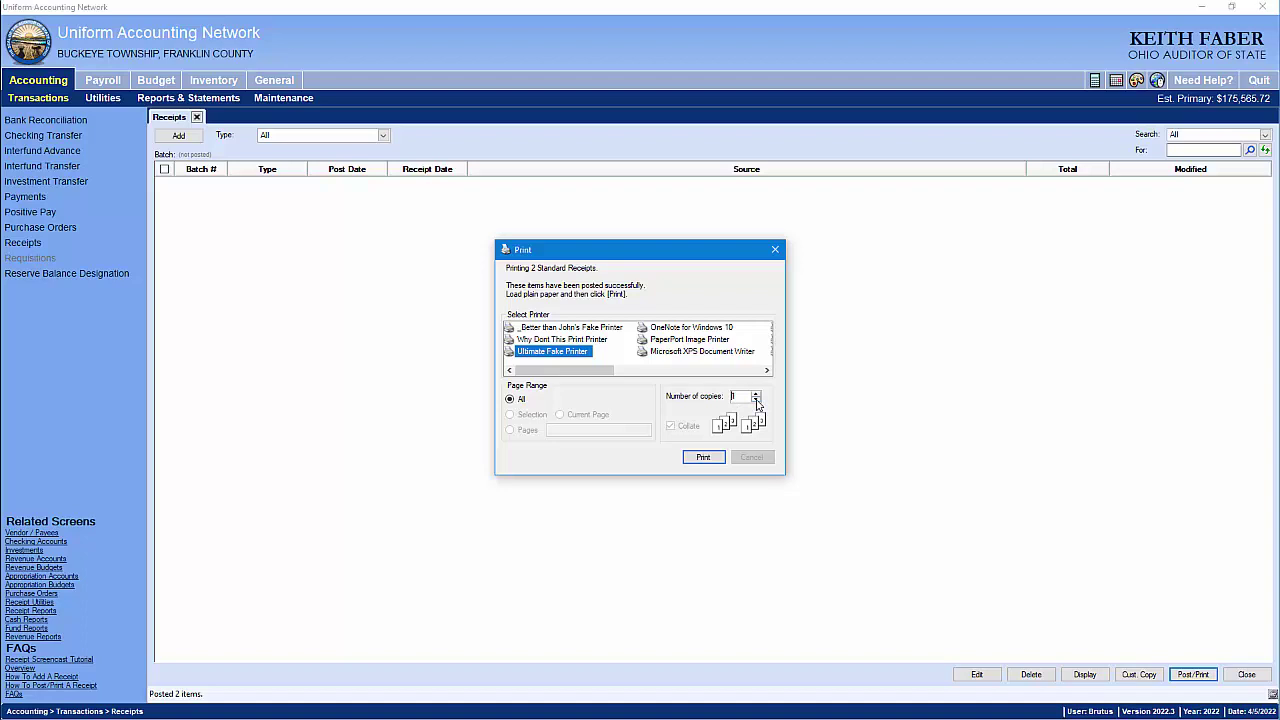
{"action": "left_click", "coordinate": [703, 458]}
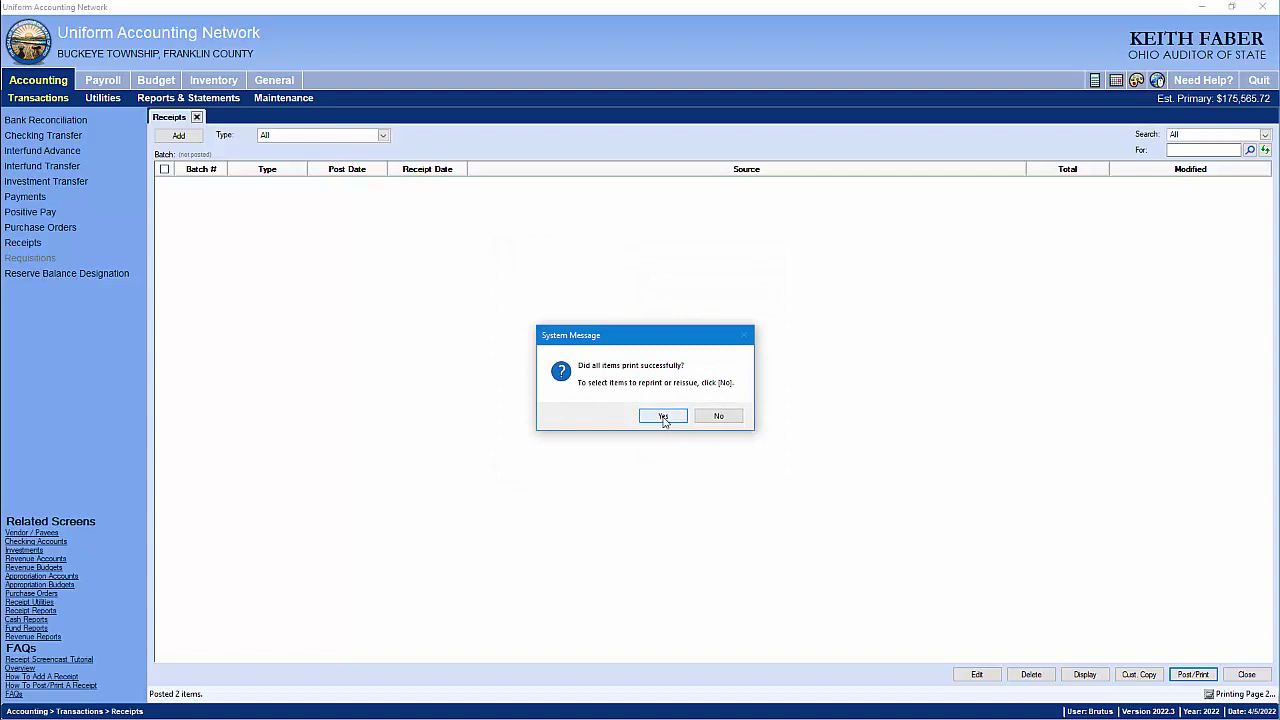
{"action": "left_click", "coordinate": [663, 418]}
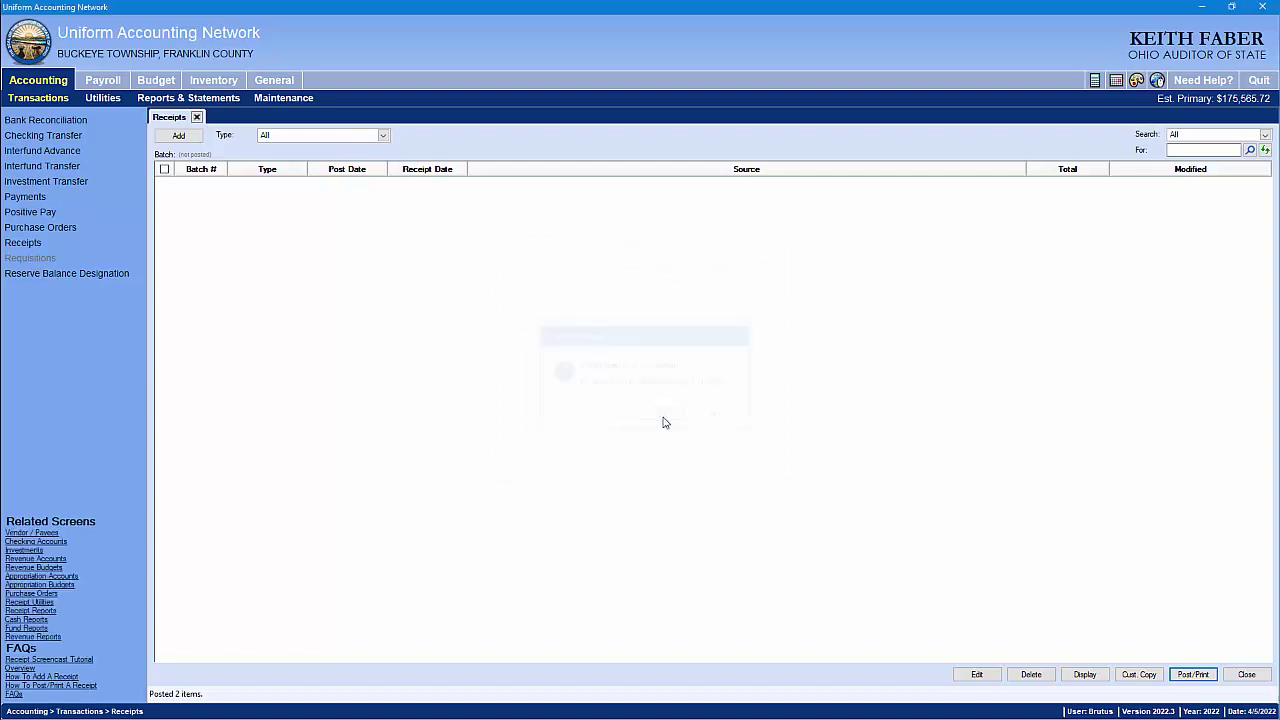
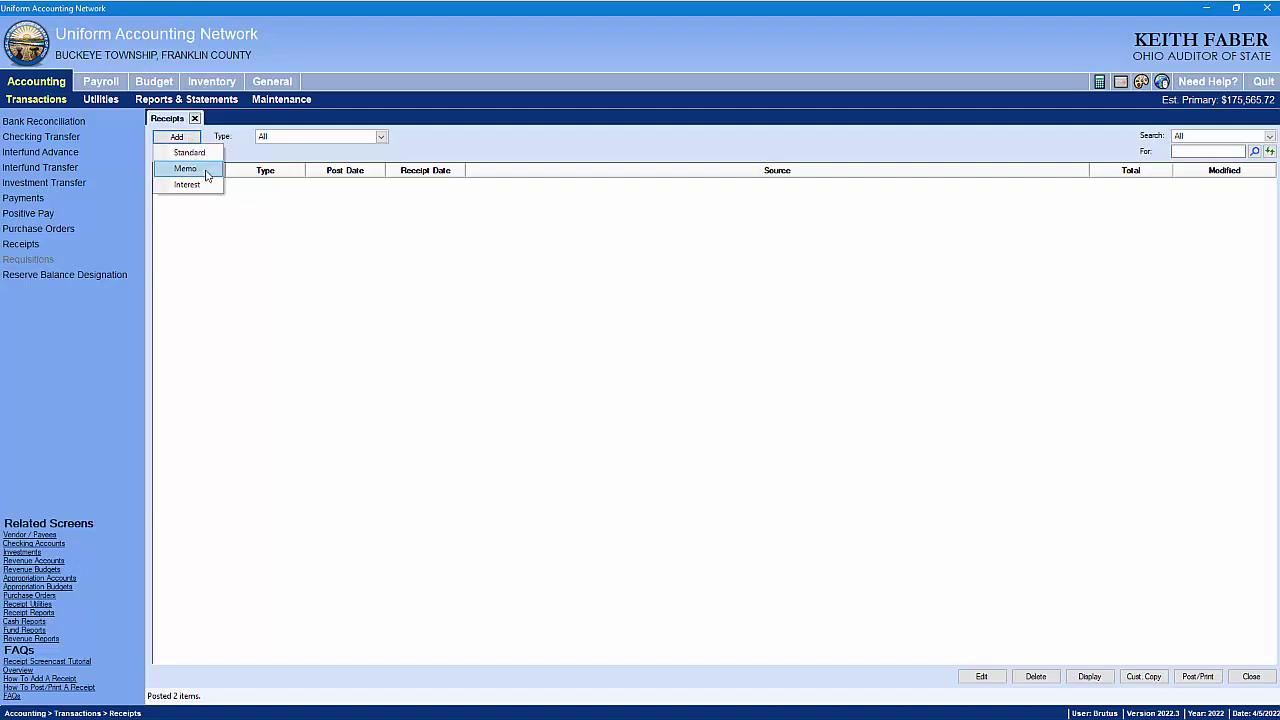
Start a new memo receipt and move its form window aside.
{"action": "left_click", "coordinate": [186, 168]}
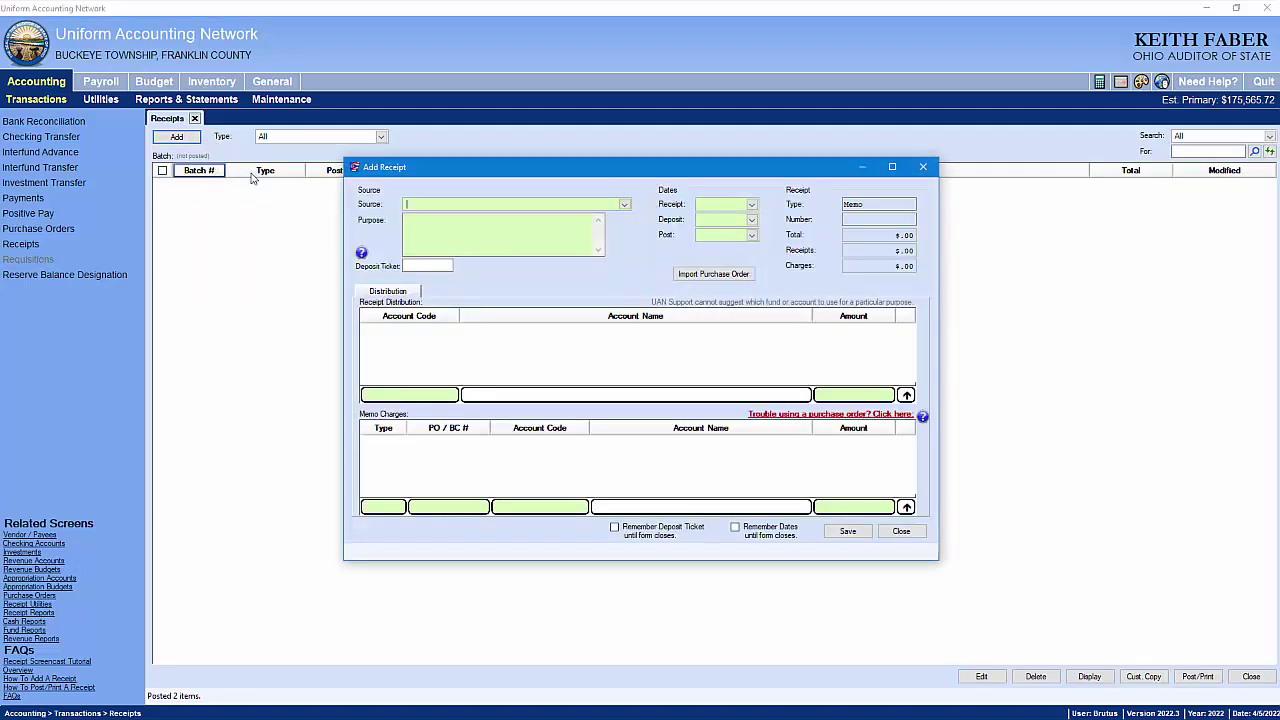
{"action": "left_click_drag", "start_coordinate": [534, 175], "coordinate": [268, 182]}
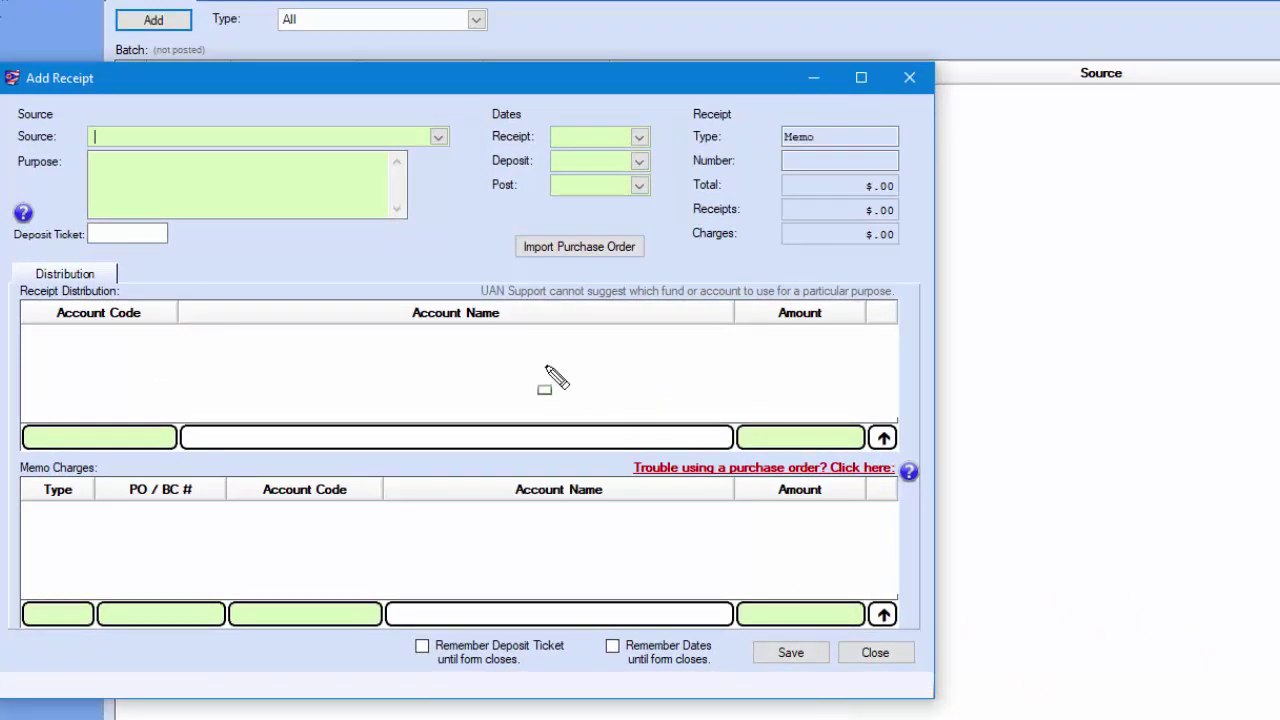
{"action": "mouse_move", "coordinate": [12, 265]}
{"action": "left_mouse_down"}
{"action": "mouse_move", "coordinate": [266, 374]}
{"action": "mouse_move", "coordinate": [520, 443]}
{"action": "mouse_move", "coordinate": [670, 443]}
{"action": "mouse_move", "coordinate": [903, 471]}
{"action": "left_mouse_up"}
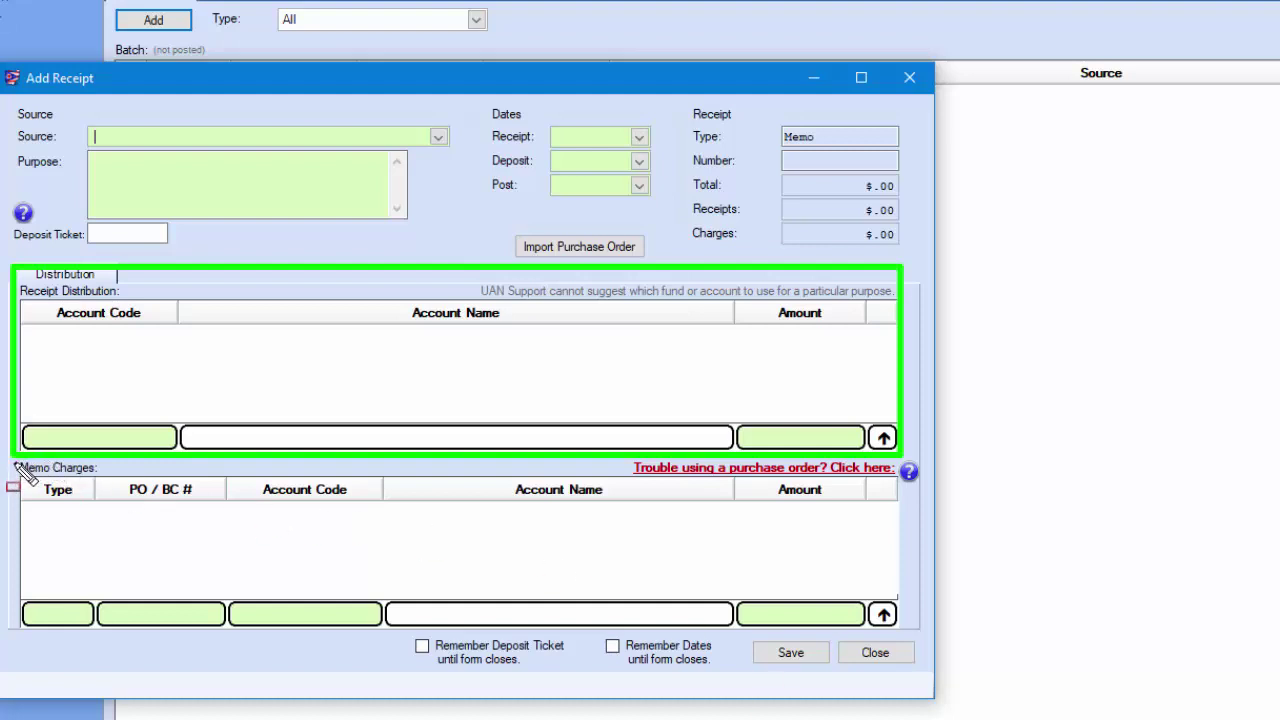
{"action": "mouse_move", "coordinate": [17, 465]}
{"action": "left_mouse_down"}
{"action": "mouse_move", "coordinate": [490, 574]}
{"action": "mouse_move", "coordinate": [920, 640]}
{"action": "left_mouse_up"}
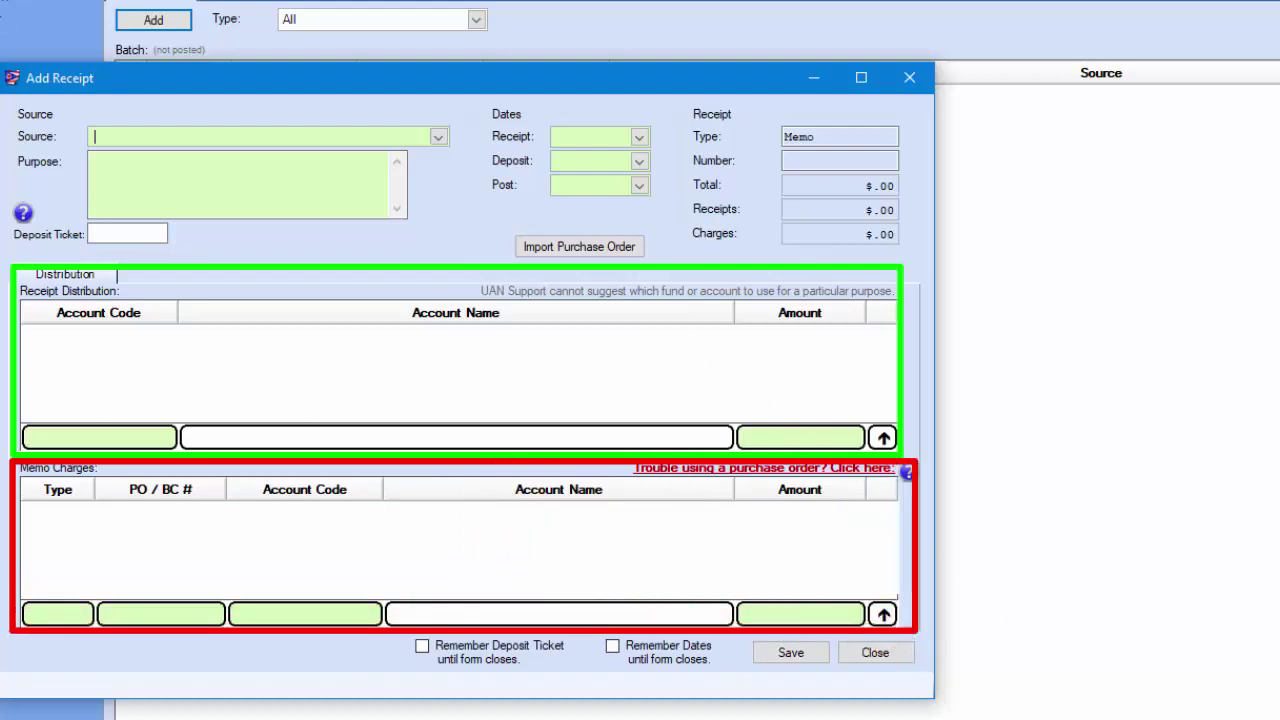
Fill in the memo receipt with County Auditor as the source, "Property Tax" as the purpose and deposit ticket 12.
{"action": "left_click", "coordinate": [438, 137]}
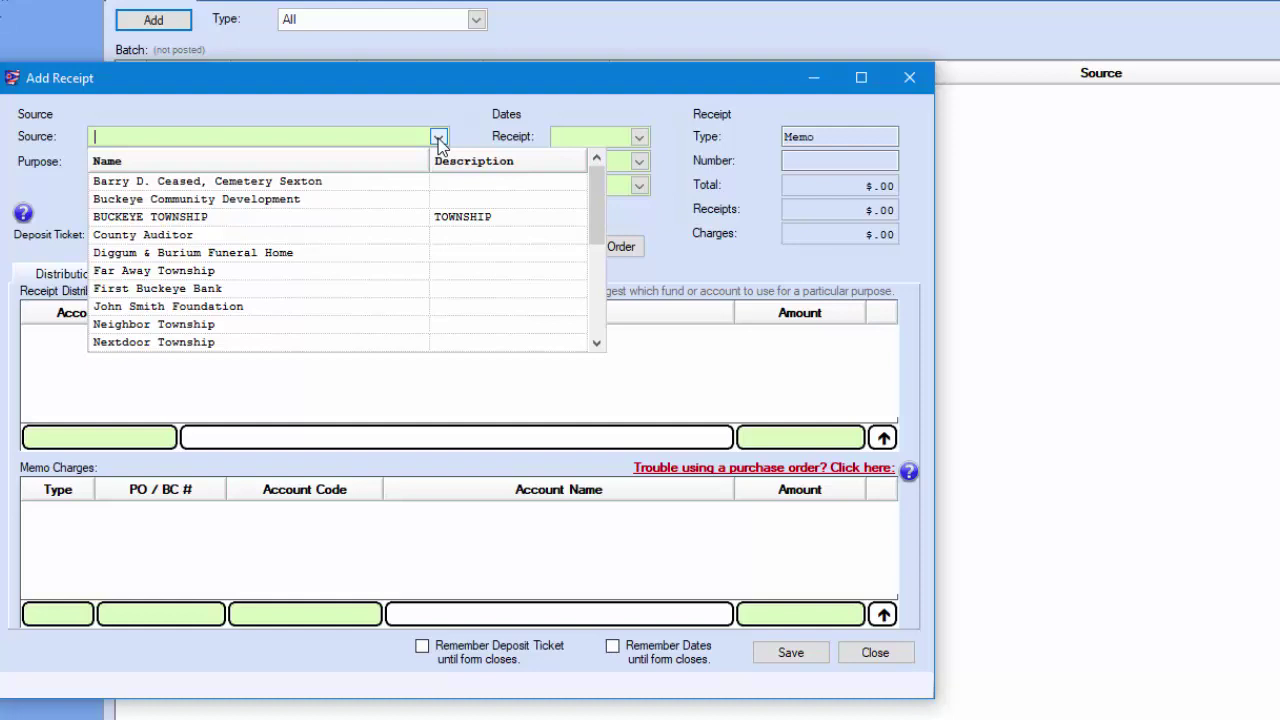
{"action": "type", "text": "cou"}
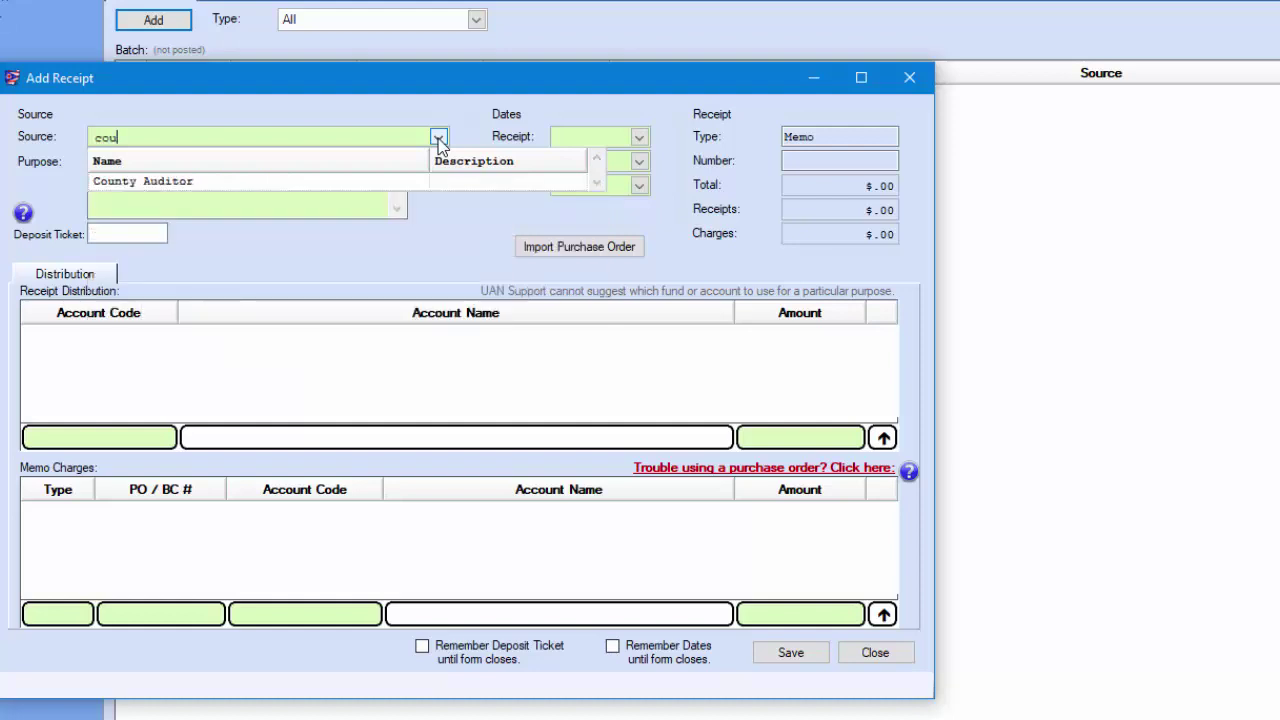
{"action": "left_click", "coordinate": [319, 180]}
{"action": "left_click", "coordinate": [151, 169]}
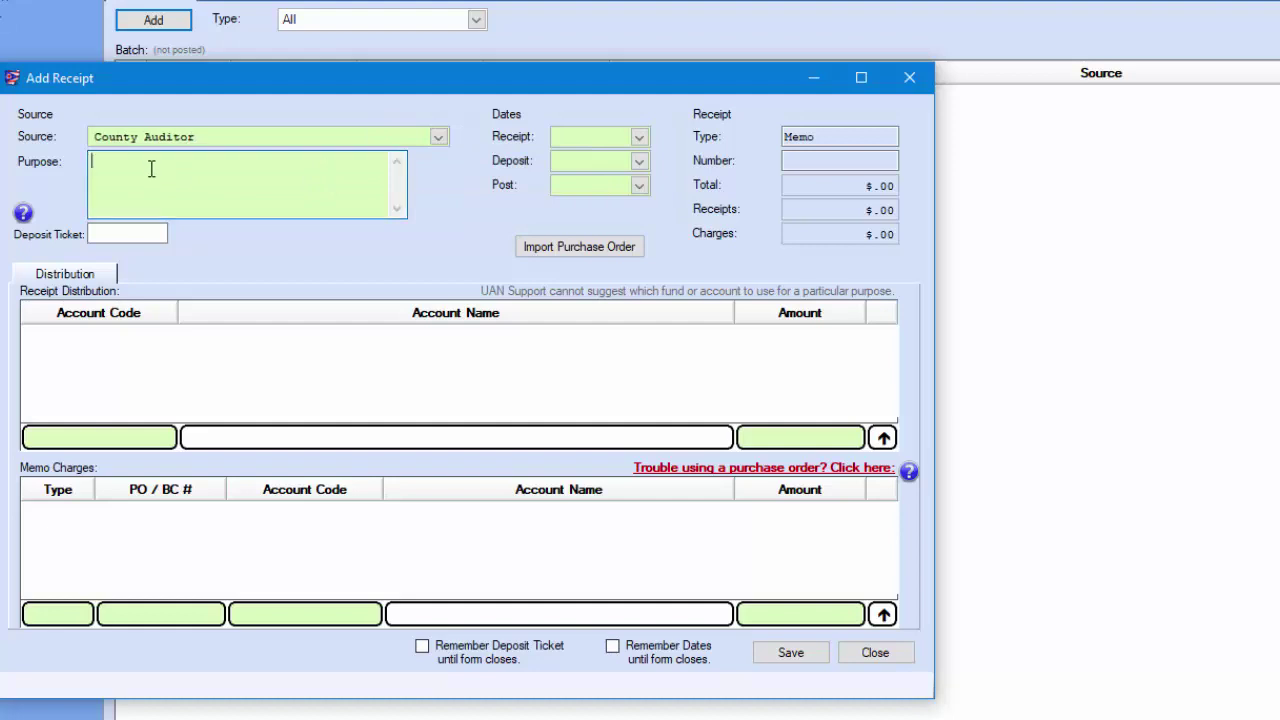
{"action": "type", "text": "Property Tax"}
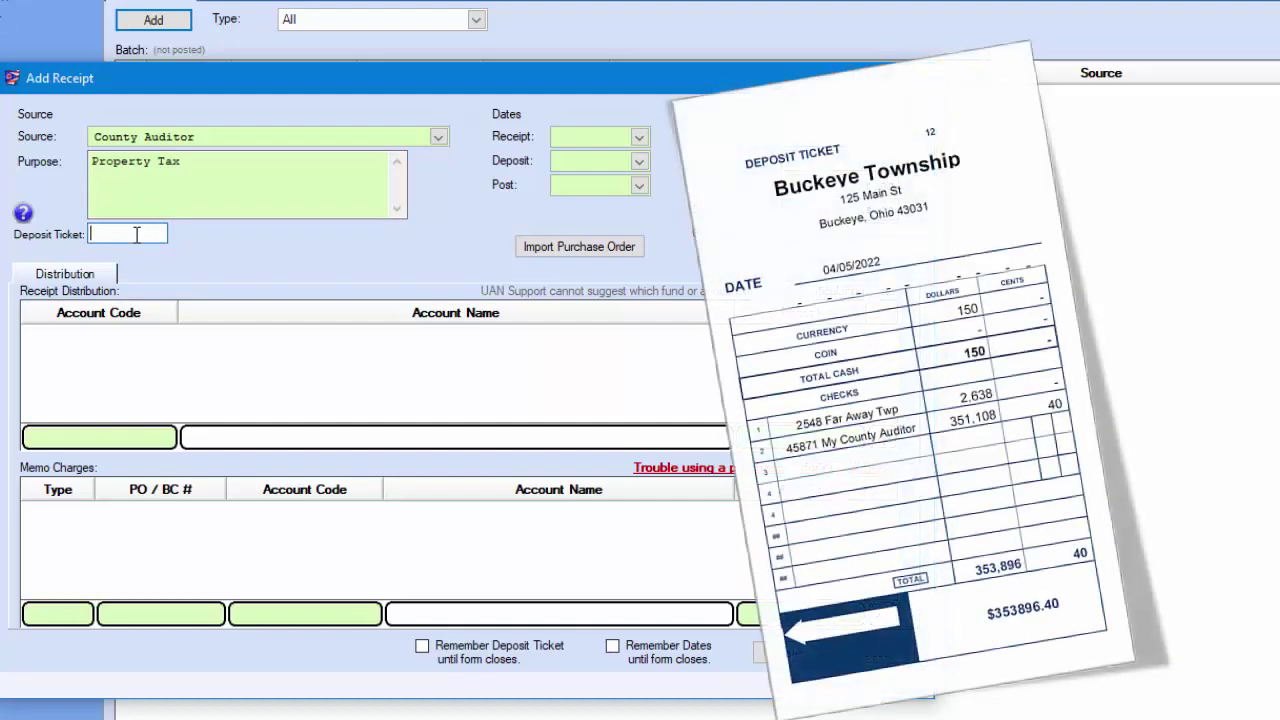
{"action": "left_click", "coordinate": [136, 234]}
{"action": "type", "text": "12"}
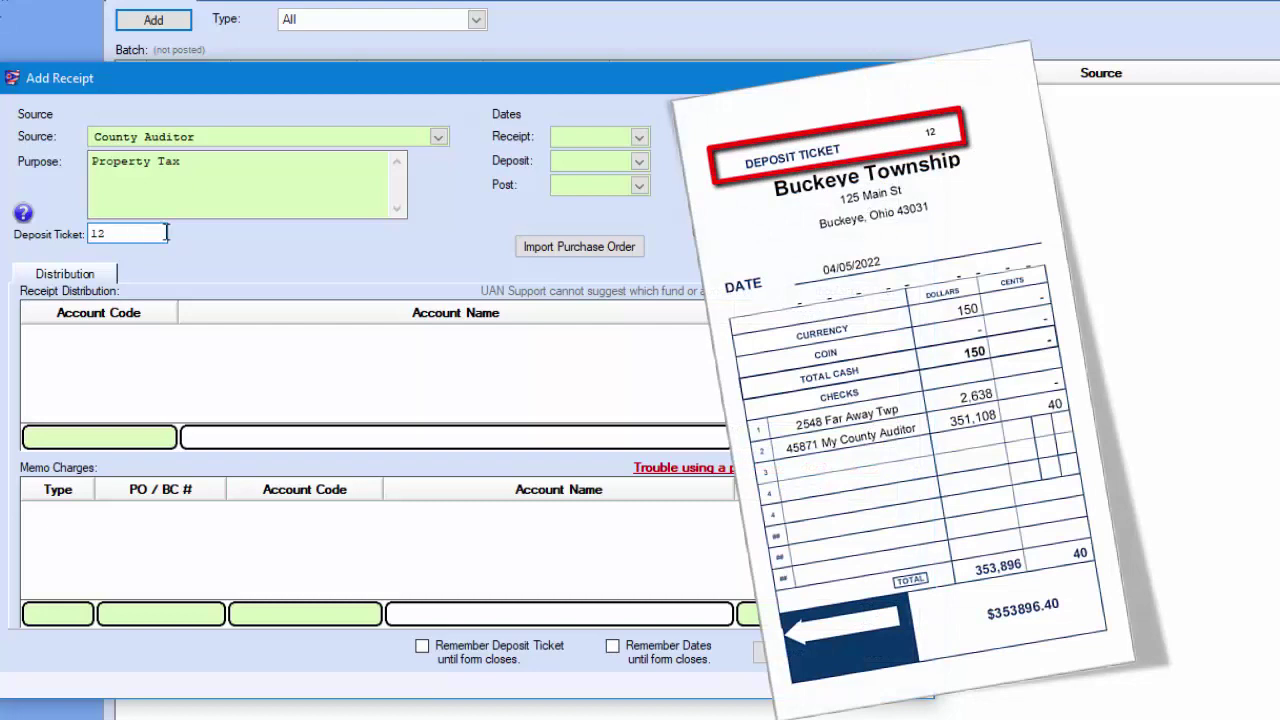
Set the memo receipt's receipt, deposit and post dates to 04/05/2022.
{"action": "left_click", "coordinate": [639, 137]}
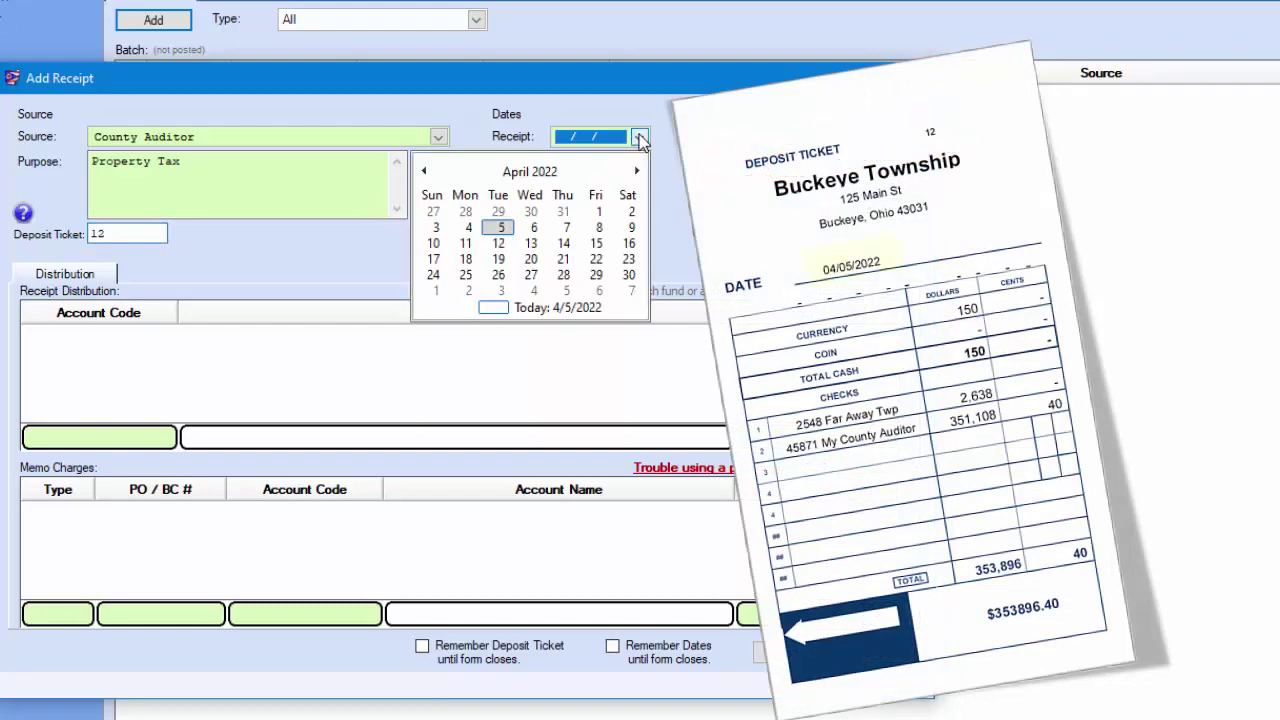
{"action": "left_click", "coordinate": [523, 308]}
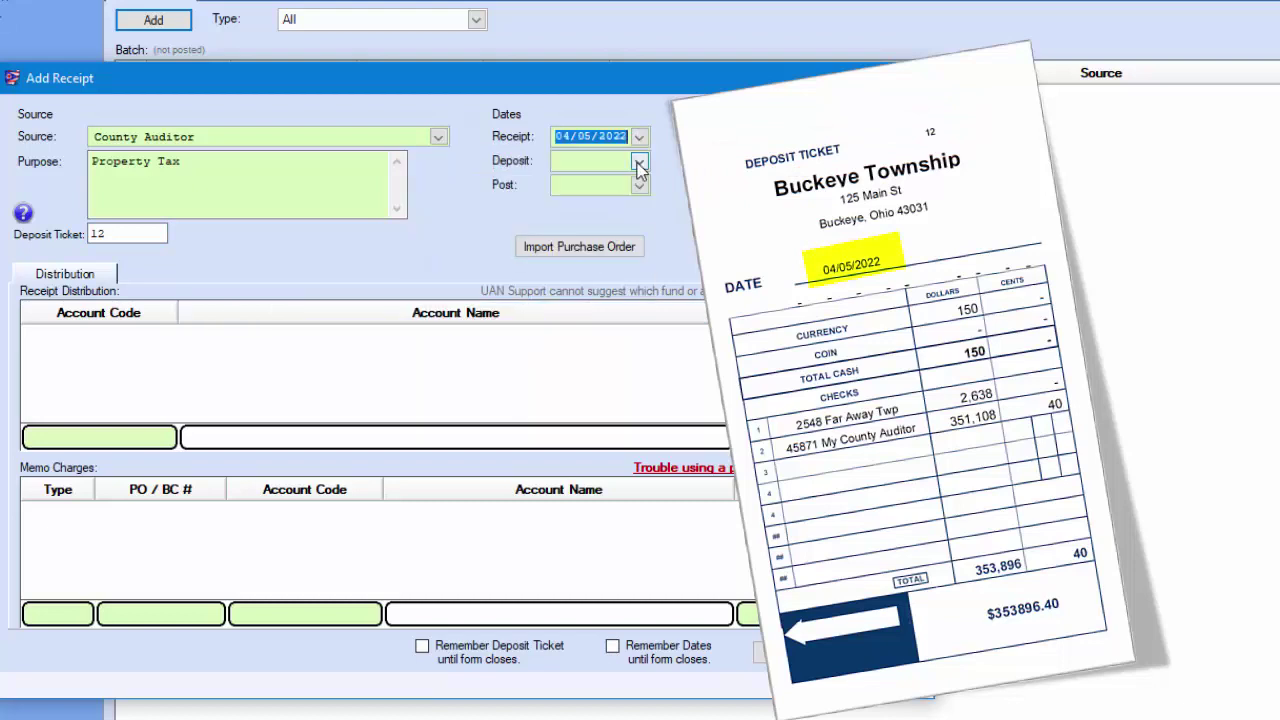
{"action": "left_click", "coordinate": [639, 161]}
{"action": "left_click", "coordinate": [543, 333]}
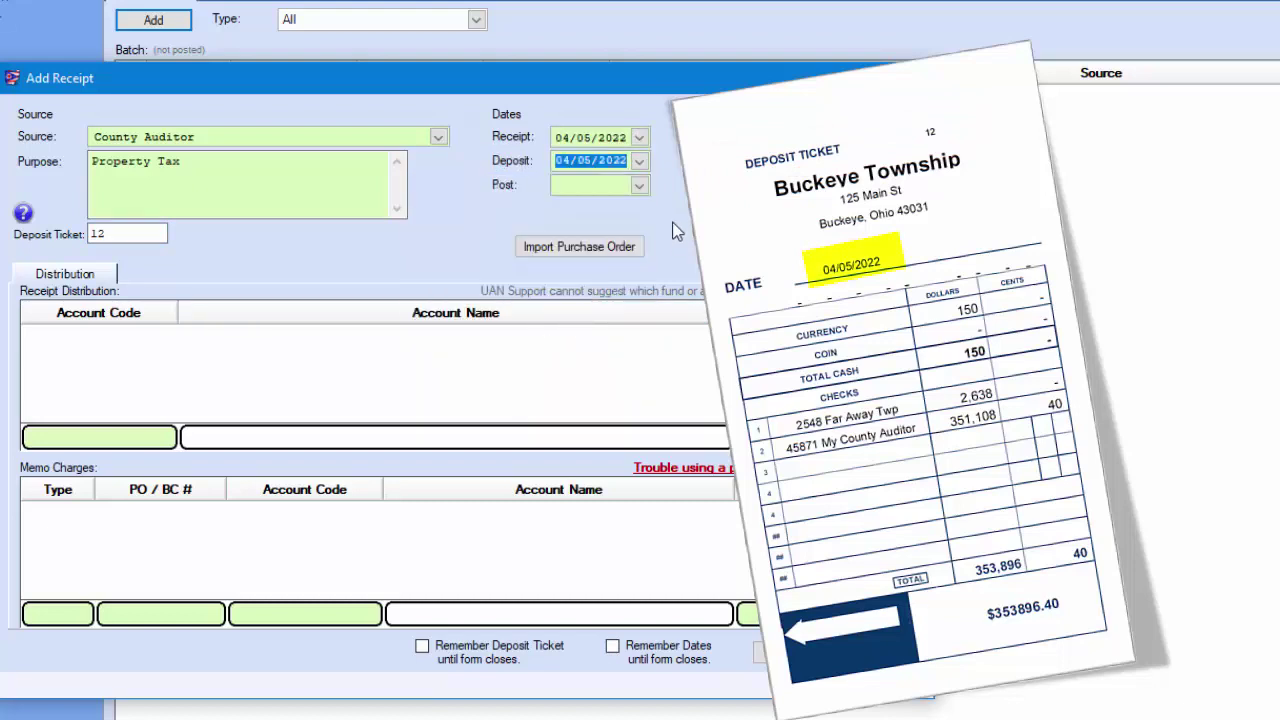
{"action": "left_click", "coordinate": [640, 184]}
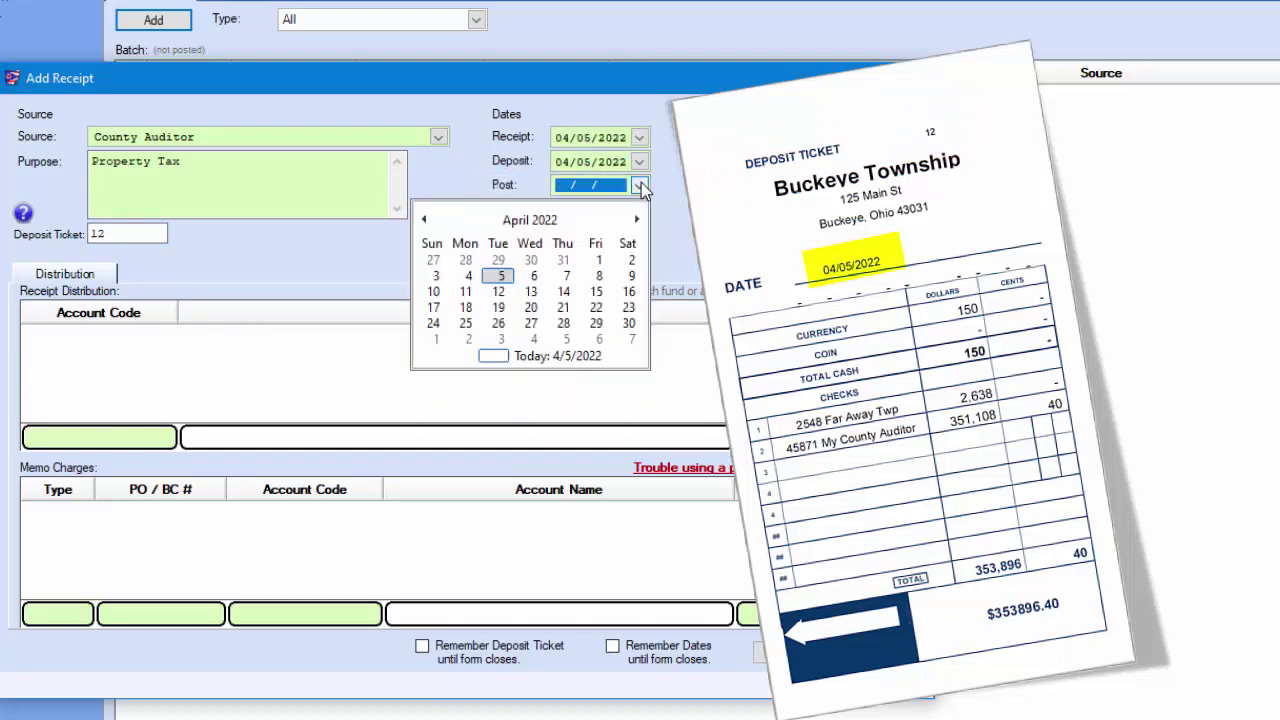
{"action": "left_click", "coordinate": [545, 356]}
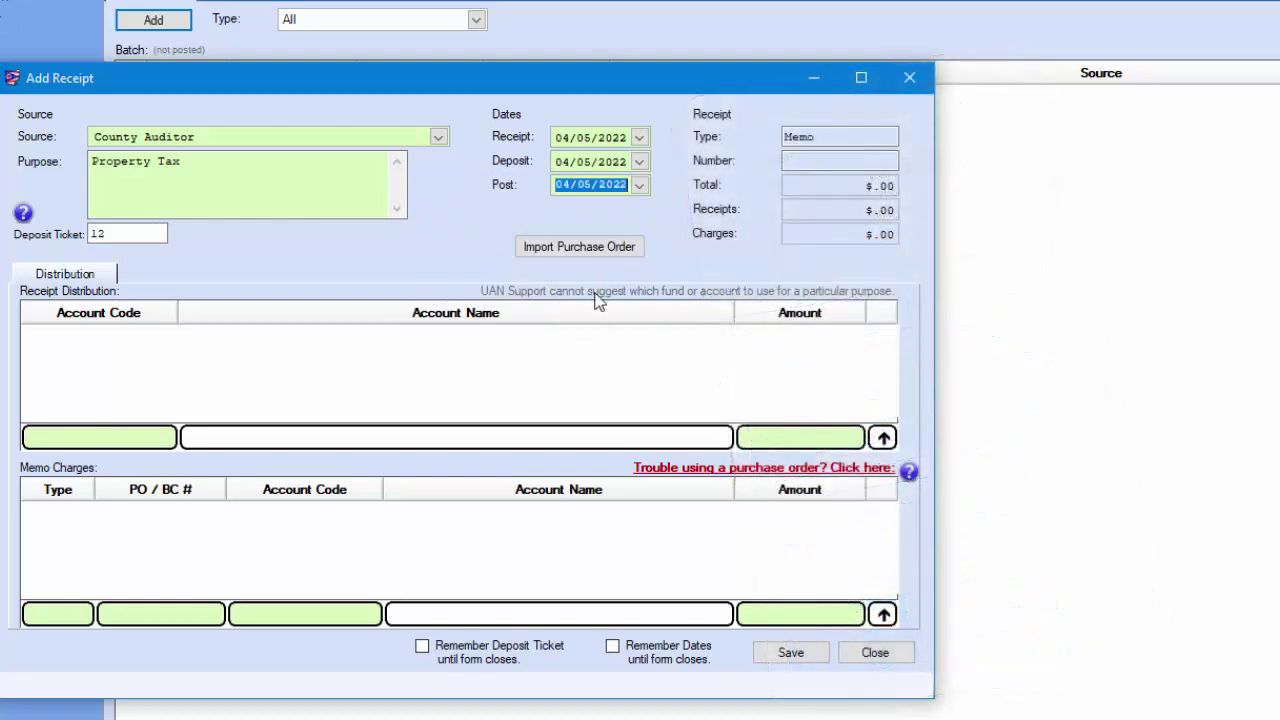
{"action": "left_click", "coordinate": [164, 438]}
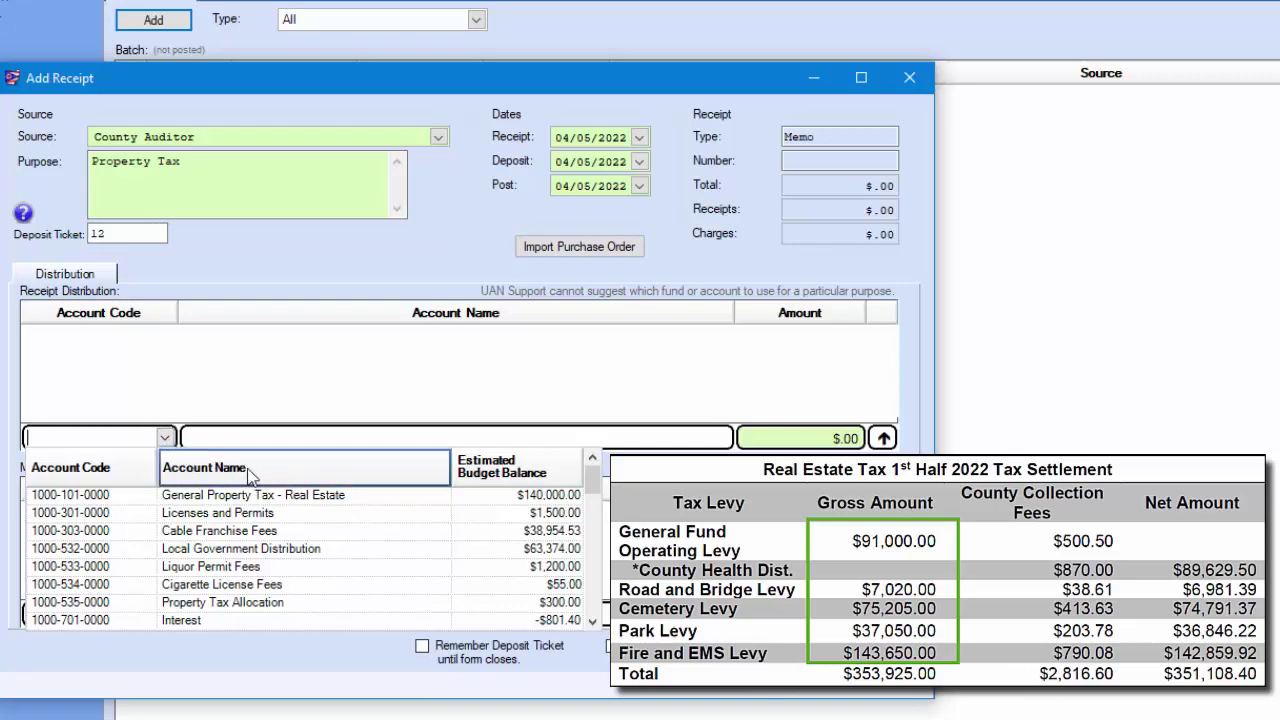
{"action": "left_click", "coordinate": [287, 476]}
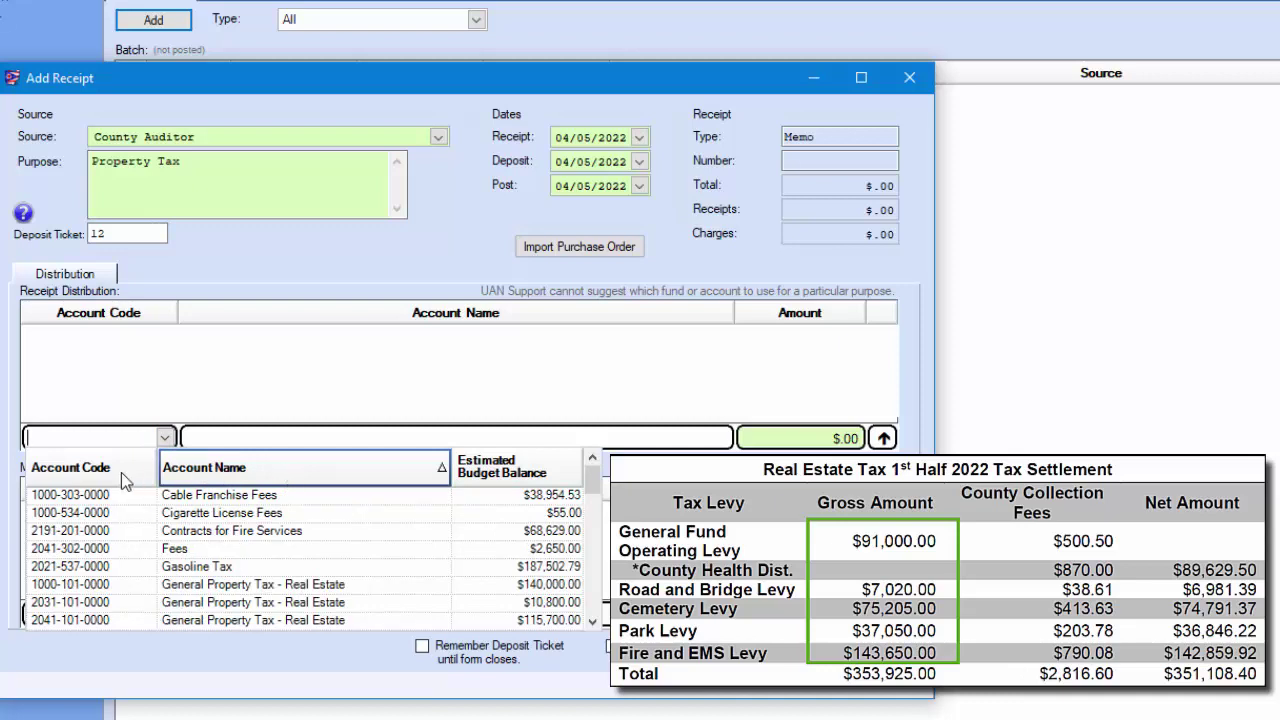
{"action": "left_click", "coordinate": [105, 470]}
{"action": "left_click", "coordinate": [272, 478]}
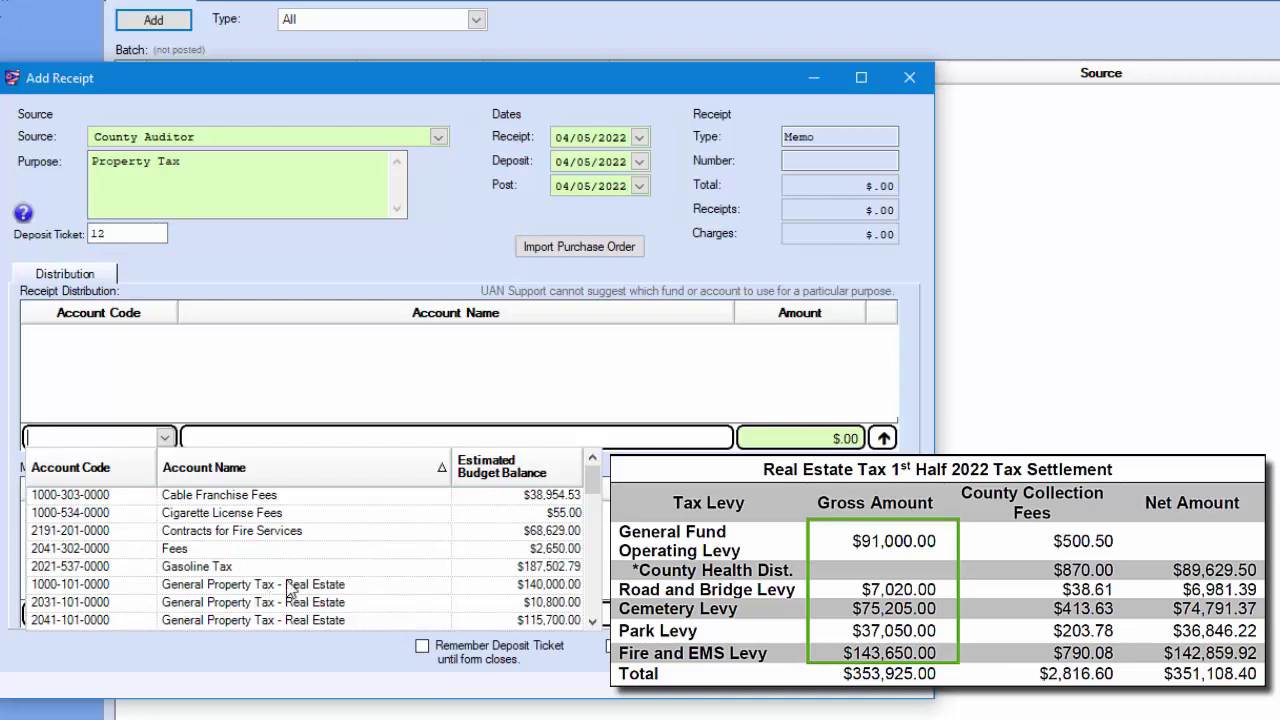
{"action": "left_click", "coordinate": [257, 586]}
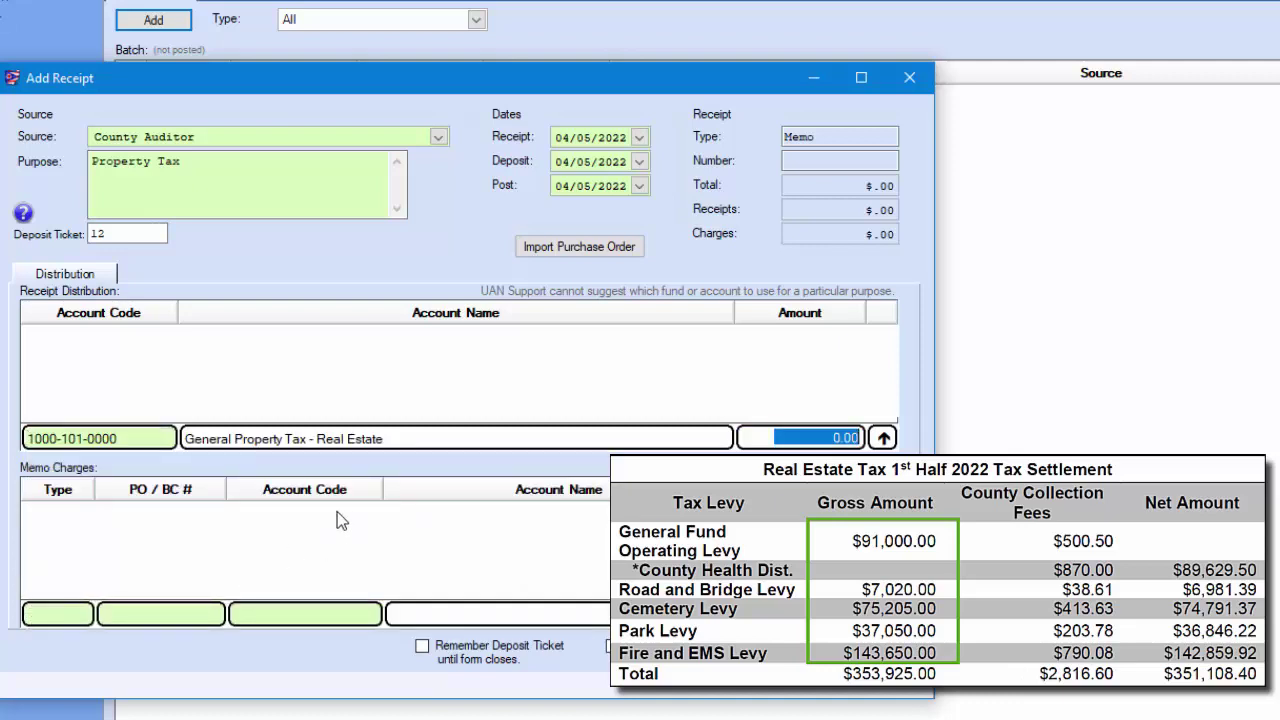
{"action": "type", "text": "91,"}
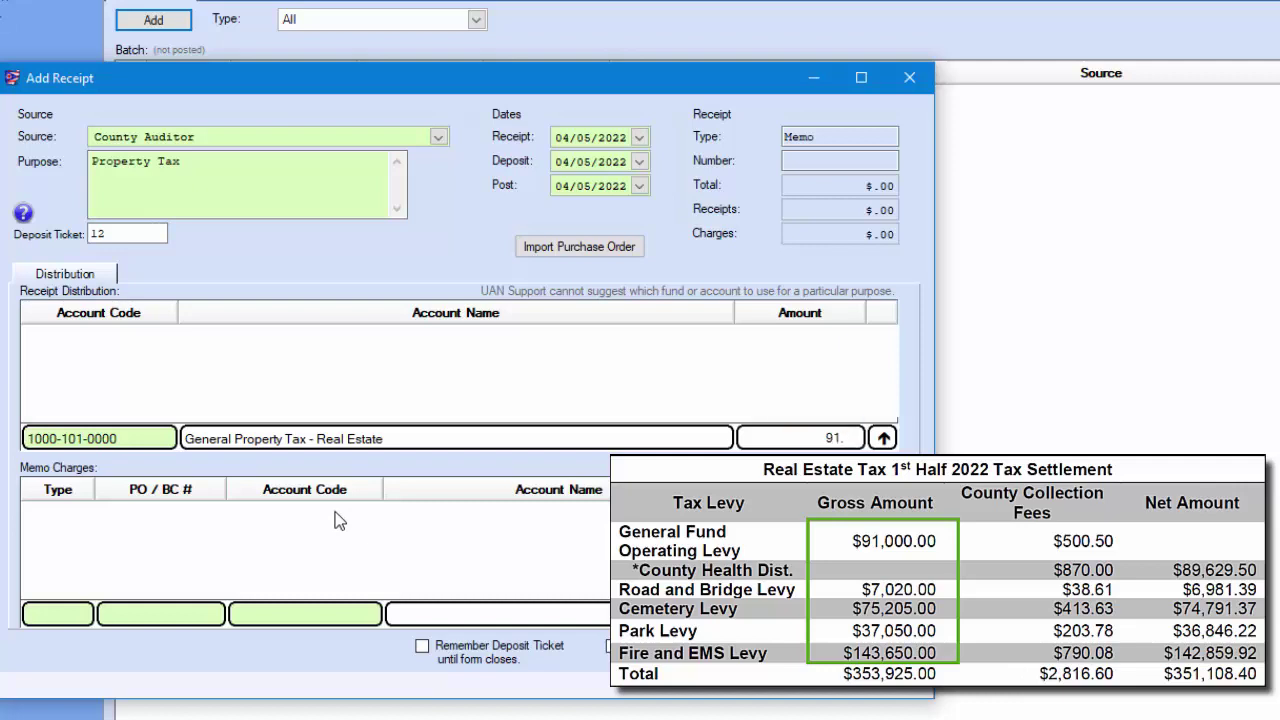
{"action": "type", "text": "000"}
{"action": "key", "text": "Return"}
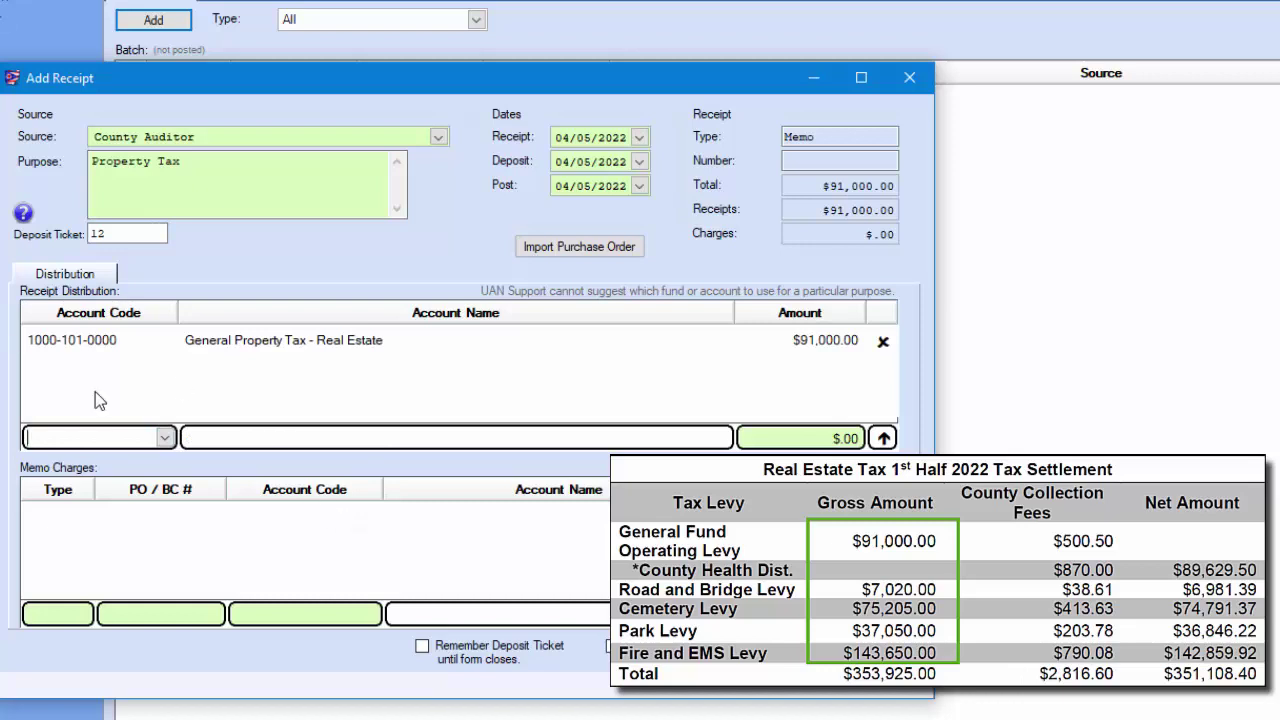
{"action": "left_click", "coordinate": [165, 438]}
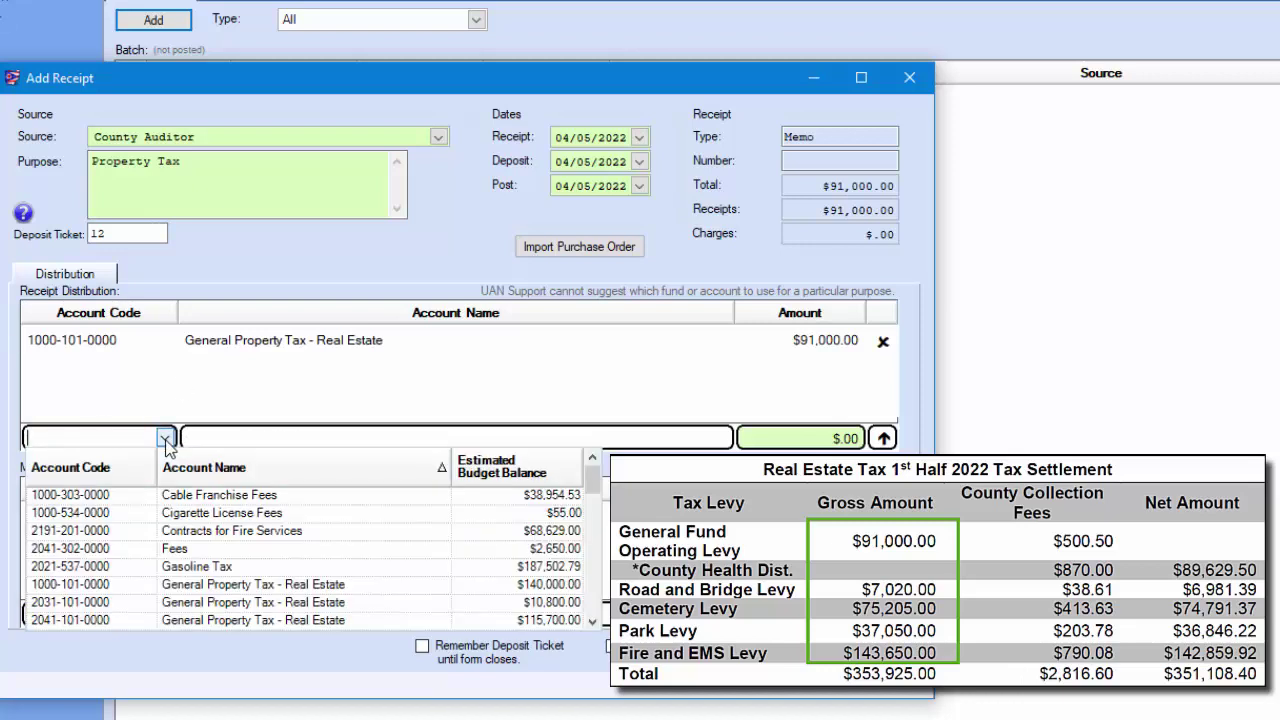
{"action": "left_click", "coordinate": [212, 603]}
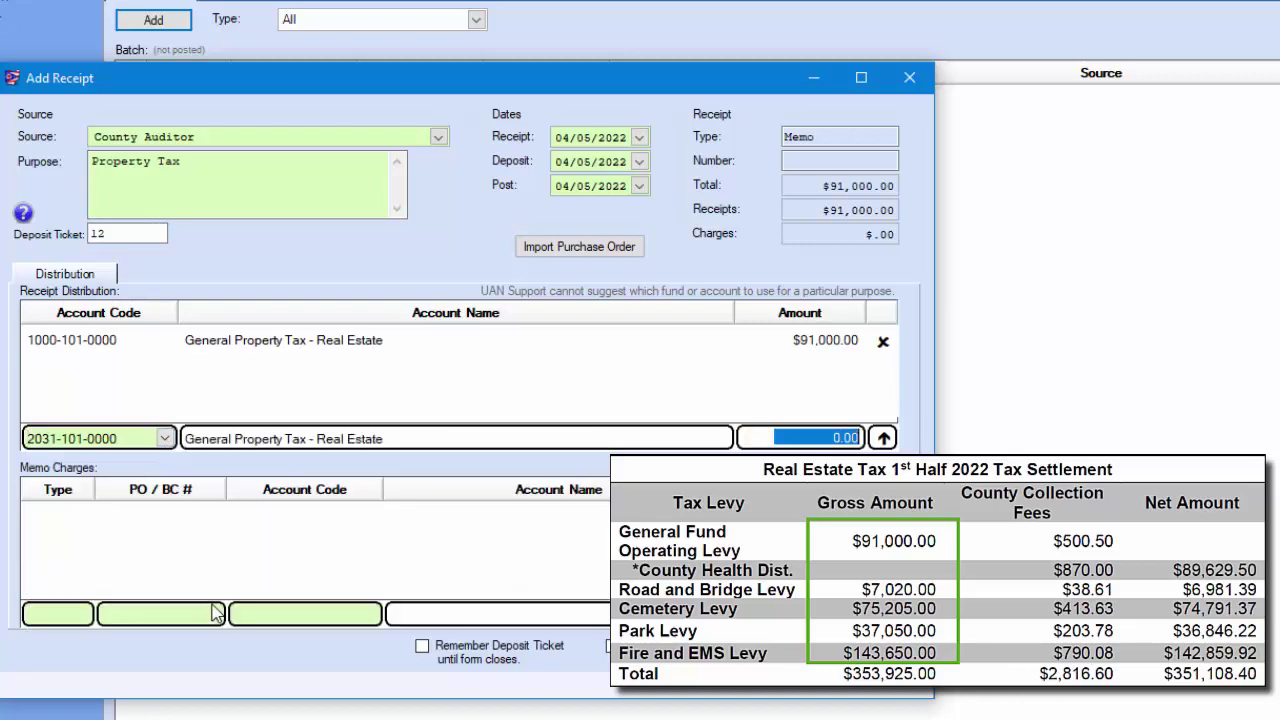
{"action": "type", "text": "7020."}
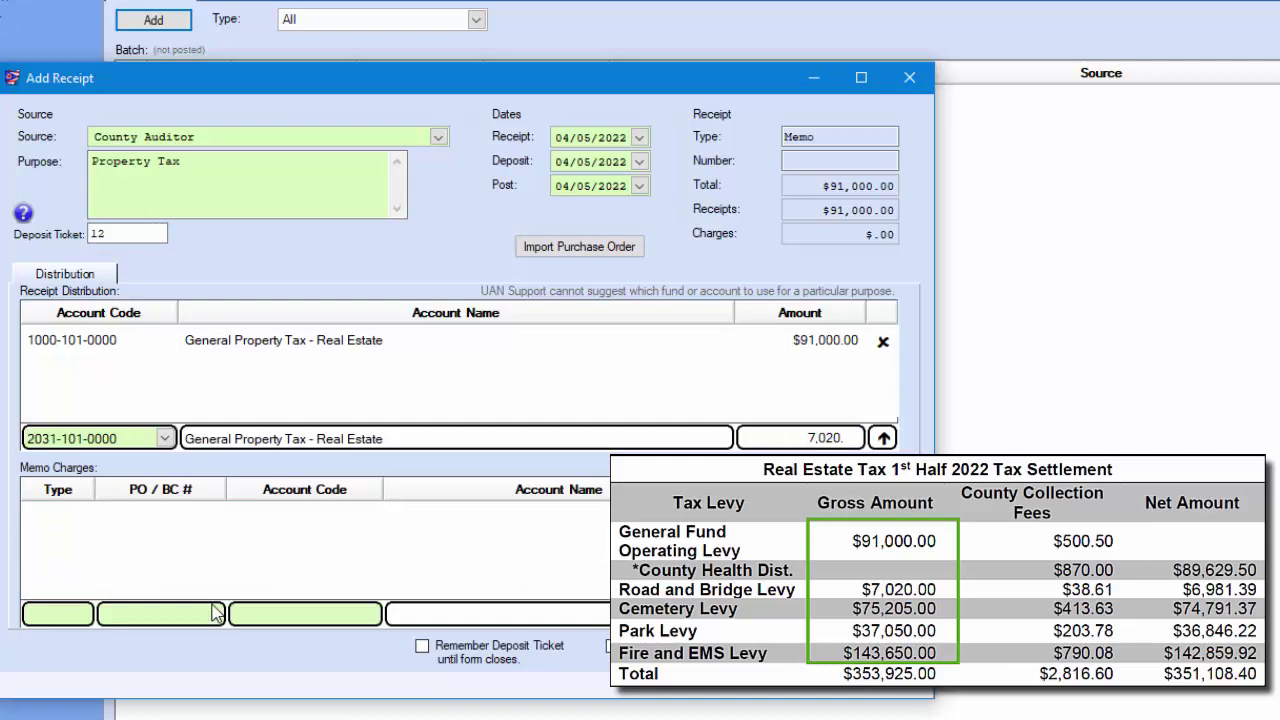
{"action": "key", "text": "Return"}
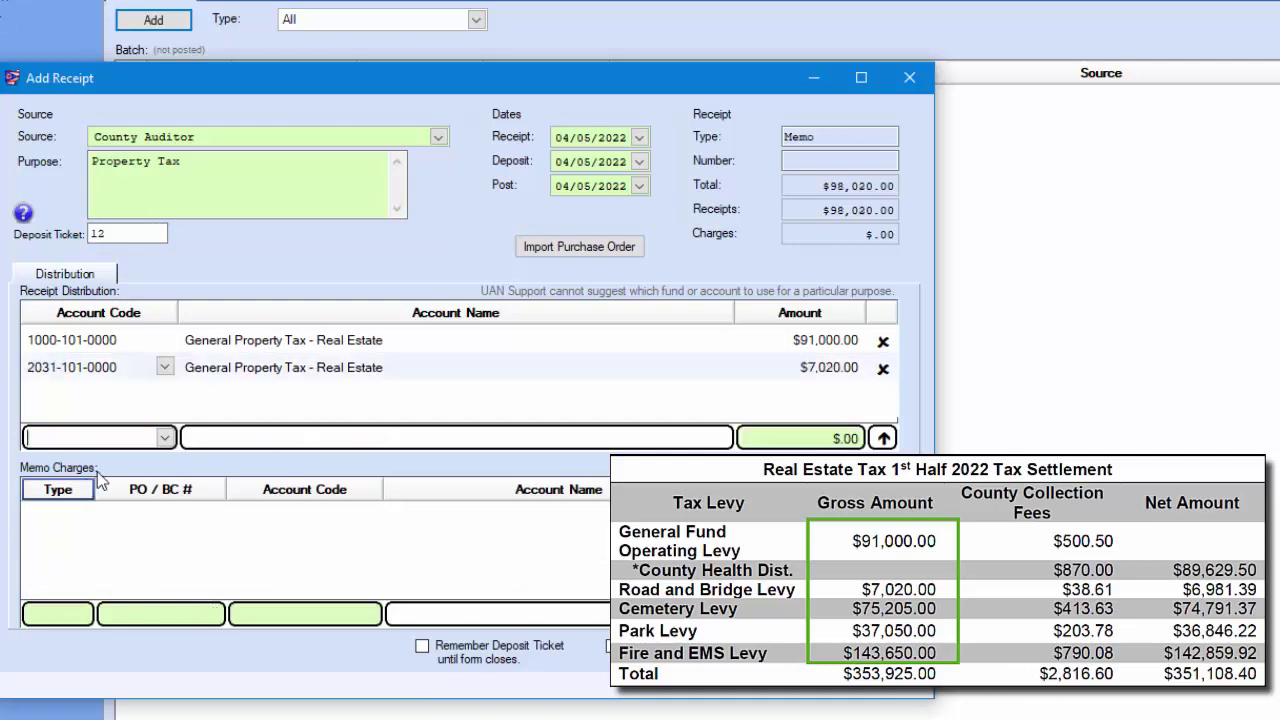
{"action": "left_click", "coordinate": [165, 438]}
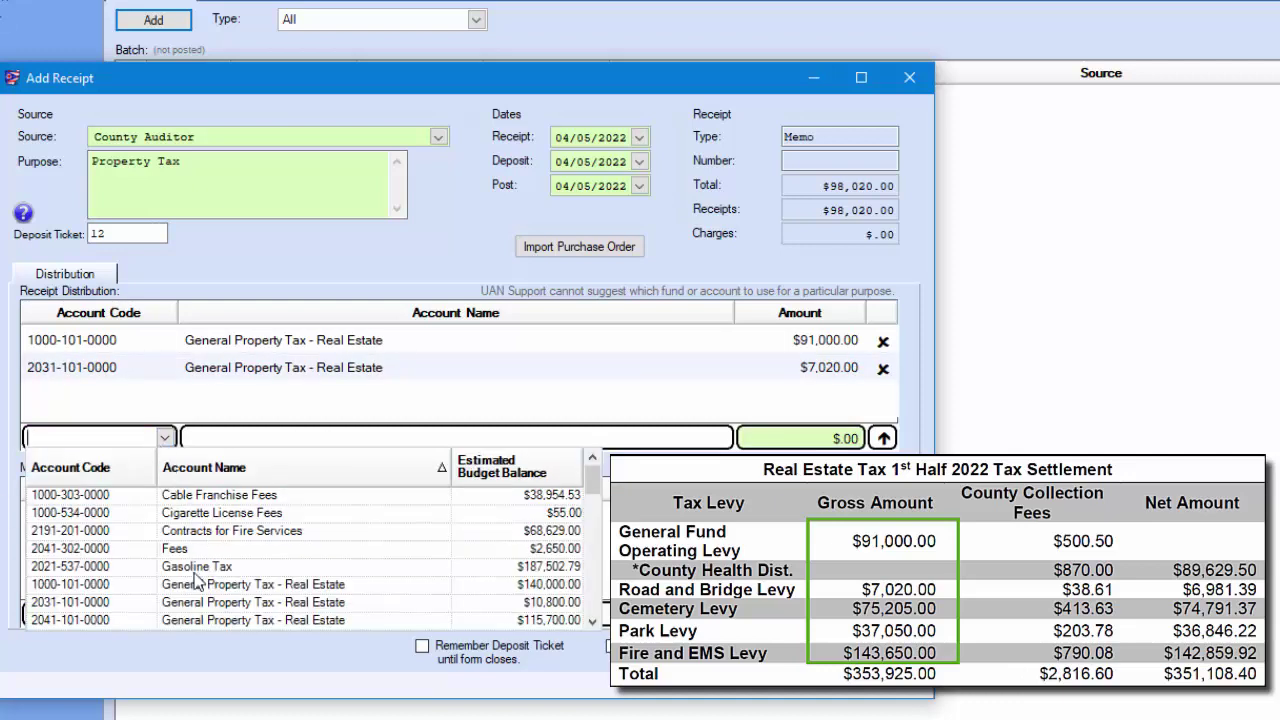
{"action": "left_click", "coordinate": [182, 622]}
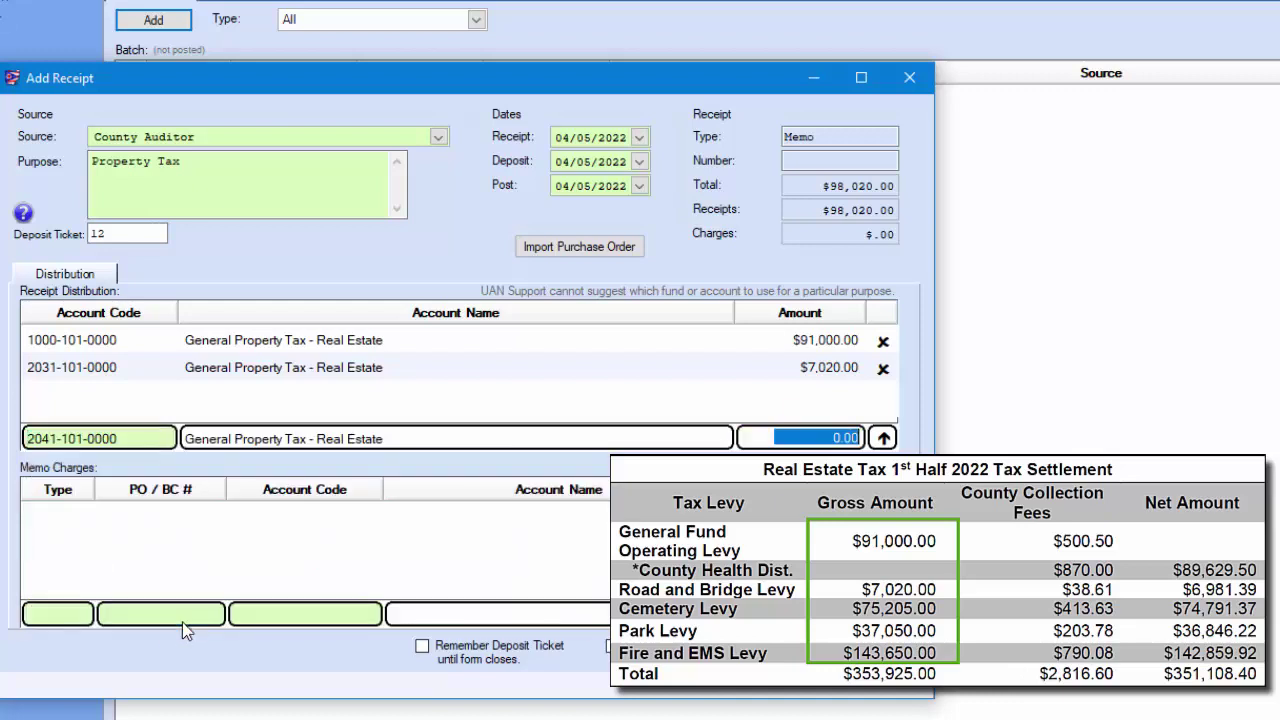
{"action": "type", "text": "75,"}
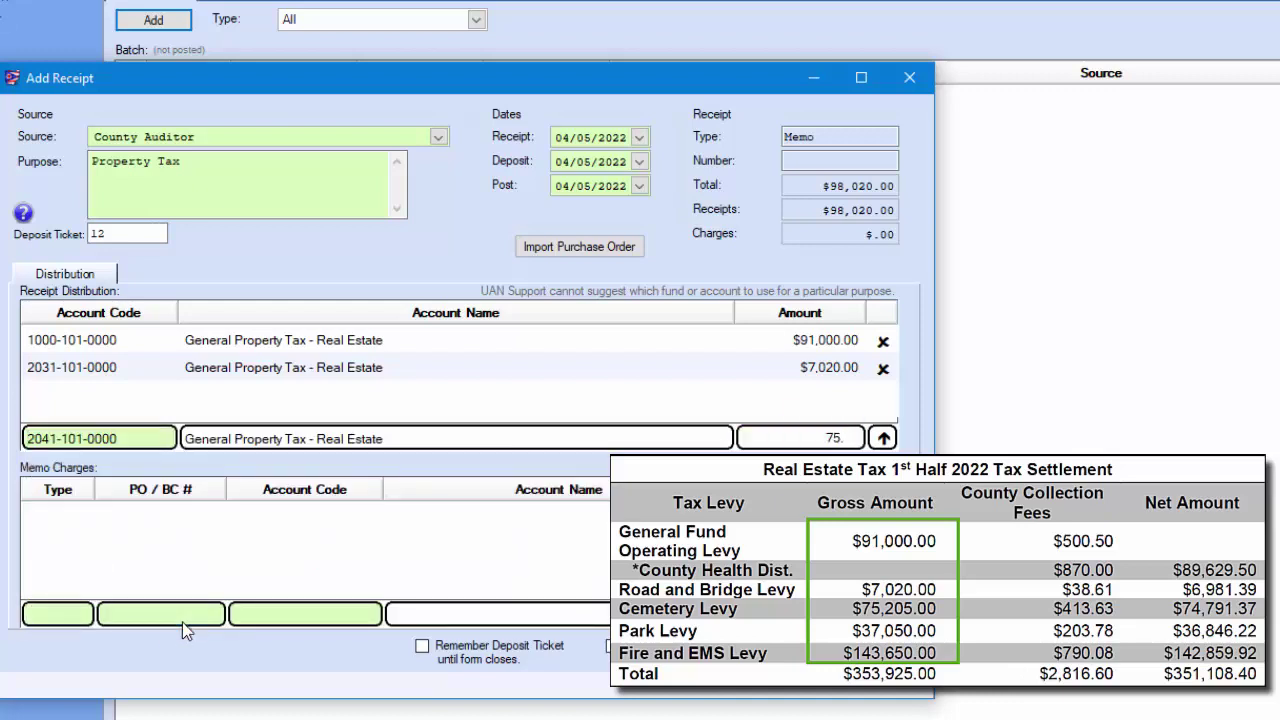
{"action": "type", "text": "205"}
{"action": "key", "text": "Return"}
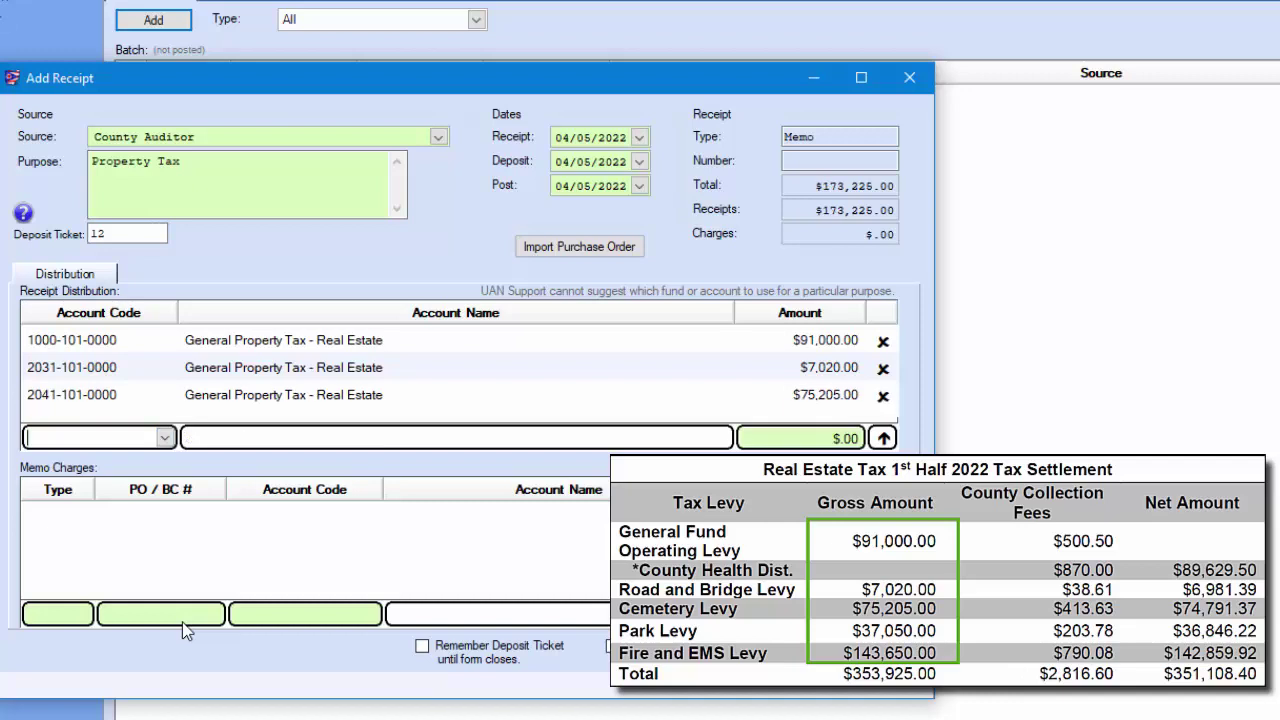
{"action": "left_click", "coordinate": [165, 438]}
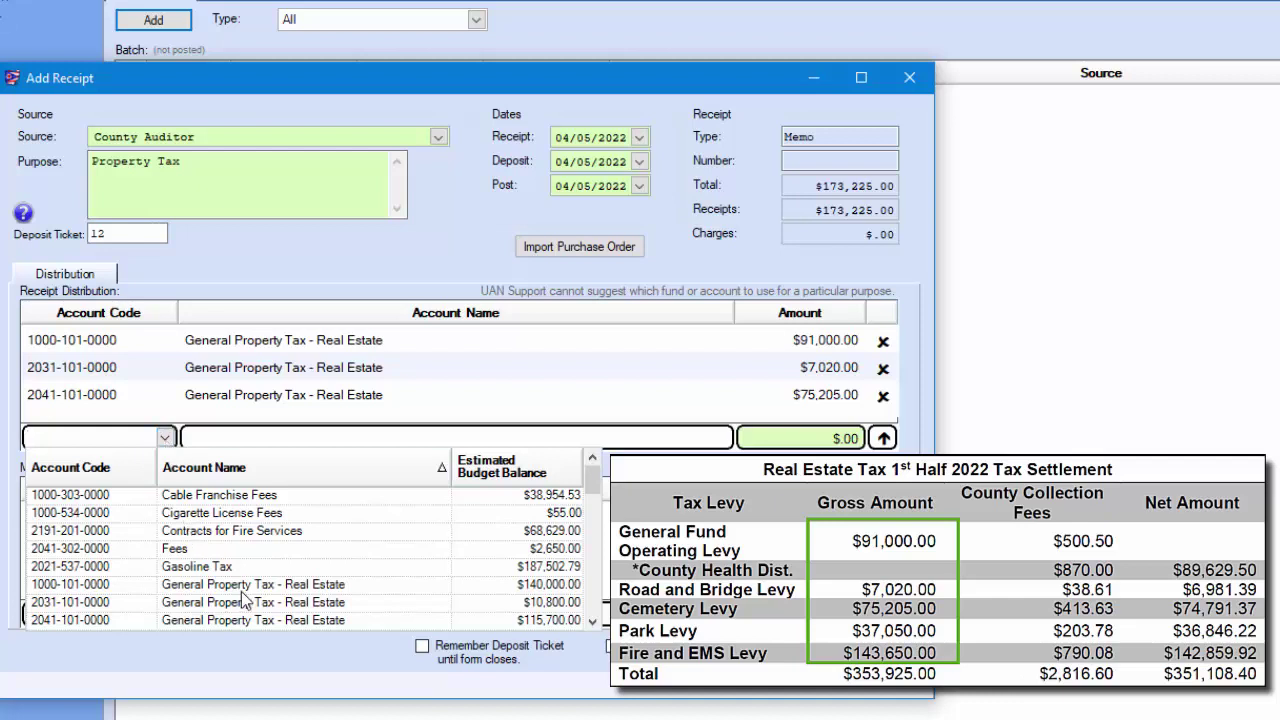
{"action": "scroll", "coordinate": [241, 590], "scroll_direction": "down", "scroll_amount": 1}
{"action": "left_click", "coordinate": [114, 585]}
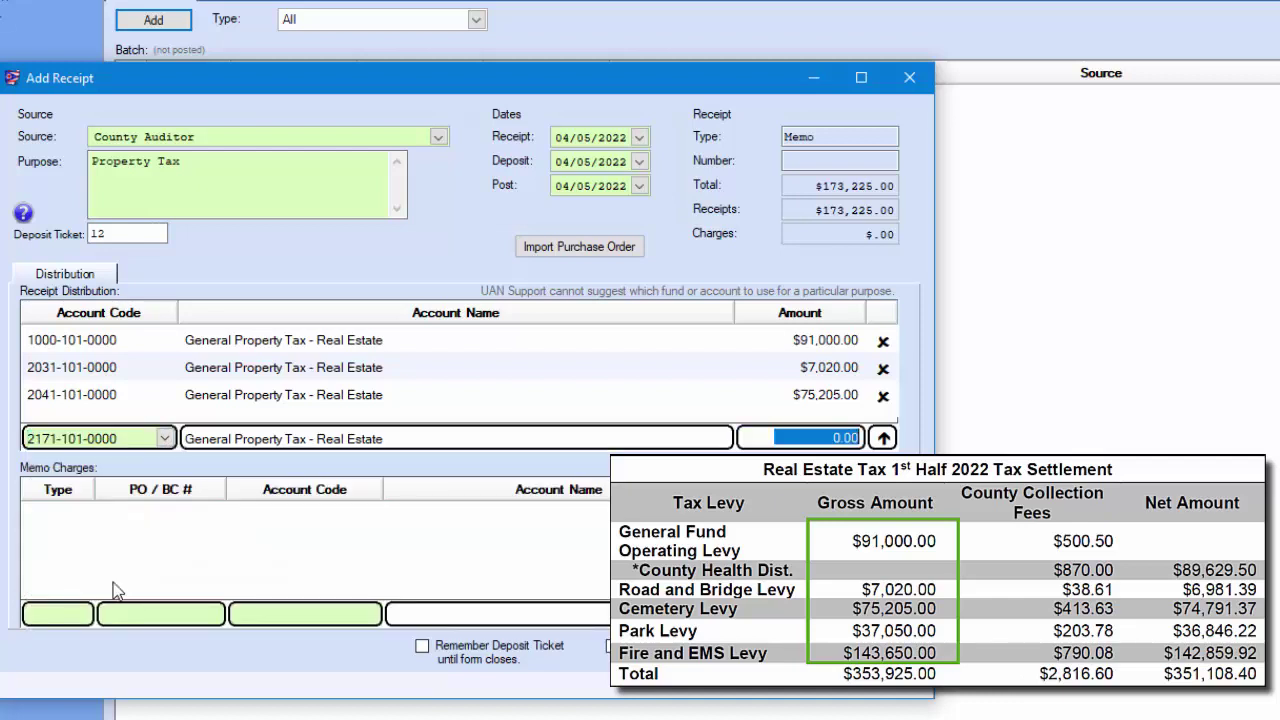
{"action": "type", "text": "37,050."}
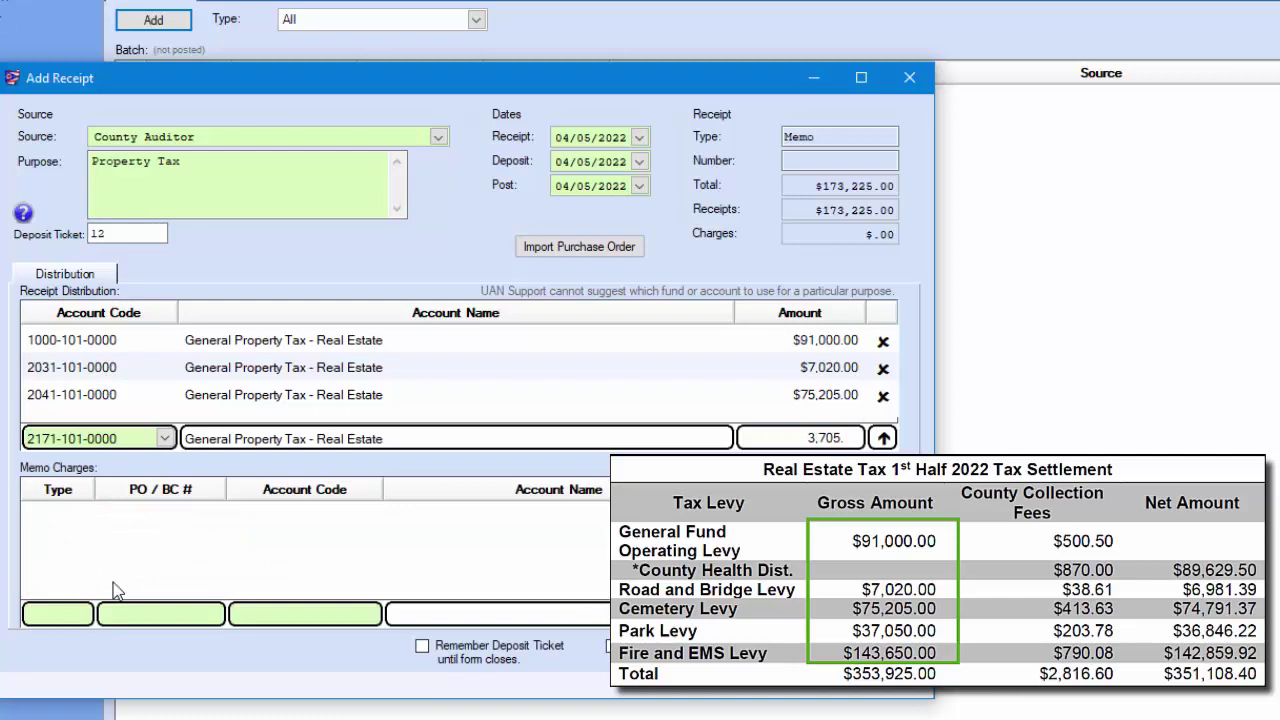
{"action": "type", "text": "0"}
{"action": "key", "text": "Return"}
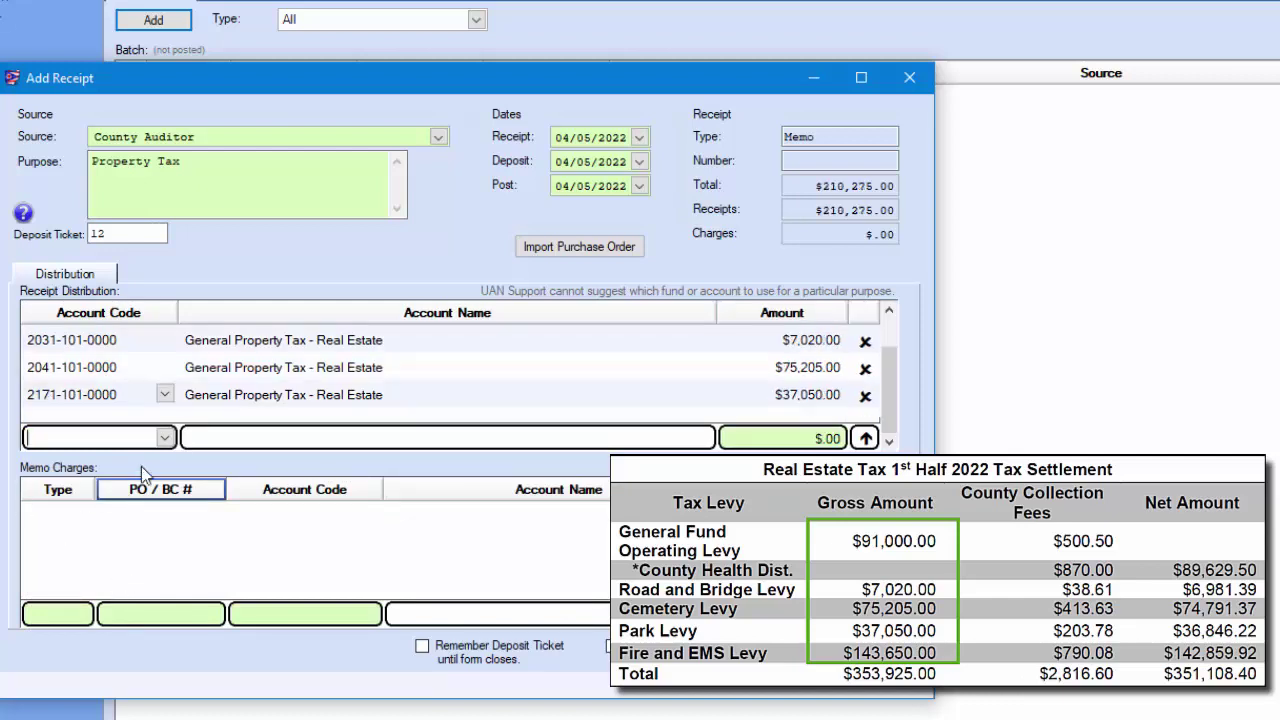
{"action": "left_click", "coordinate": [164, 438]}
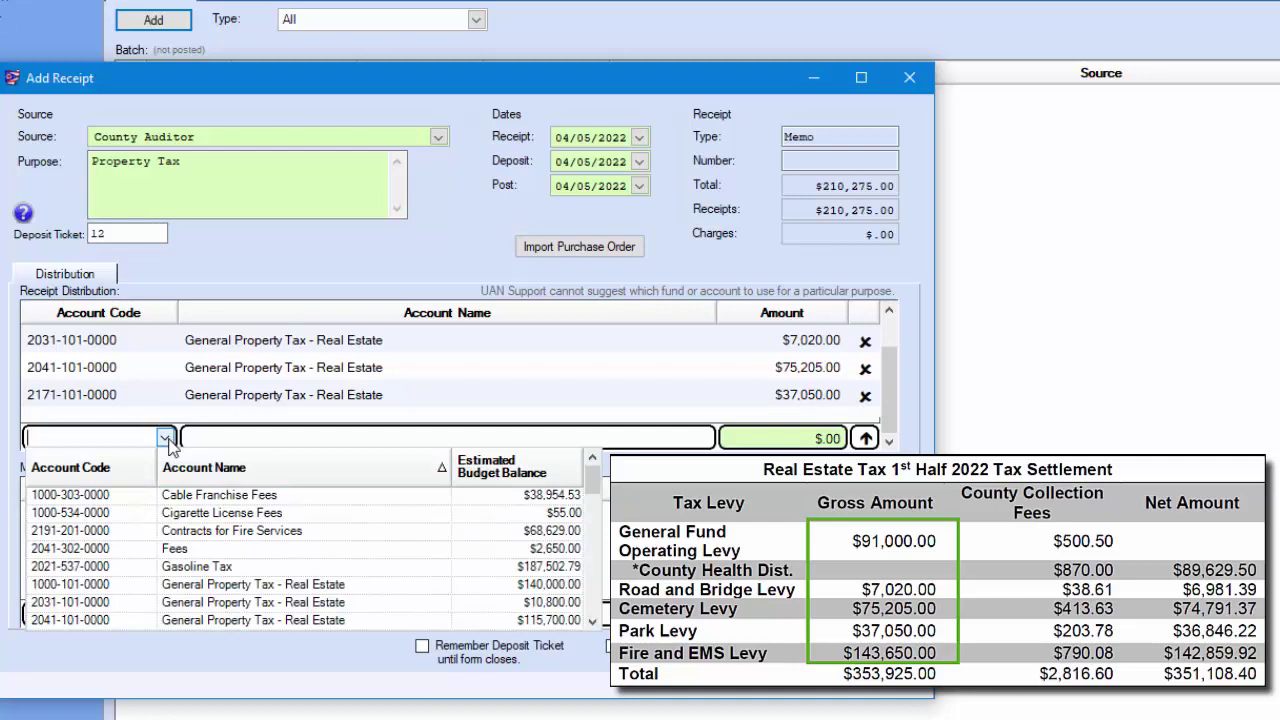
{"action": "scroll", "coordinate": [150, 605], "scroll_direction": "down", "scroll_amount": 1}
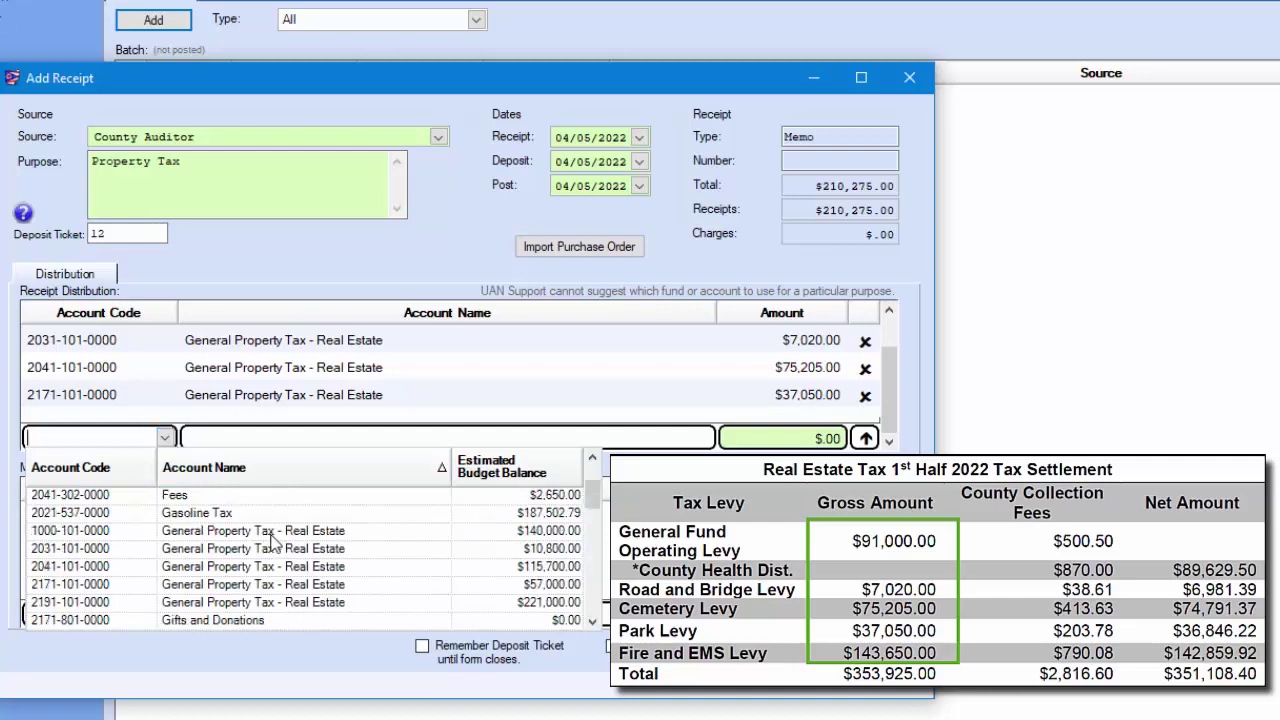
{"action": "left_click", "coordinate": [150, 603]}
{"action": "type", "text": "1"}
{"action": "type", "text": "43."}
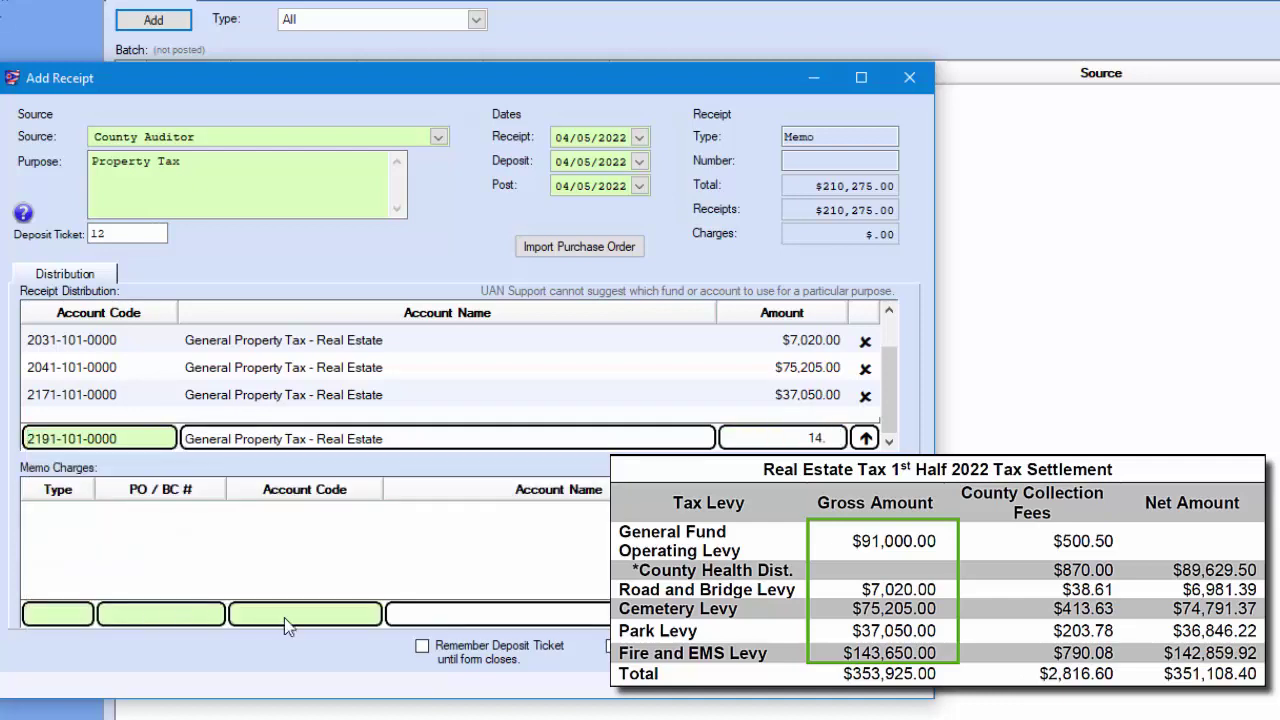
{"action": "type", "text": "650"}
{"action": "key", "text": "Return"}
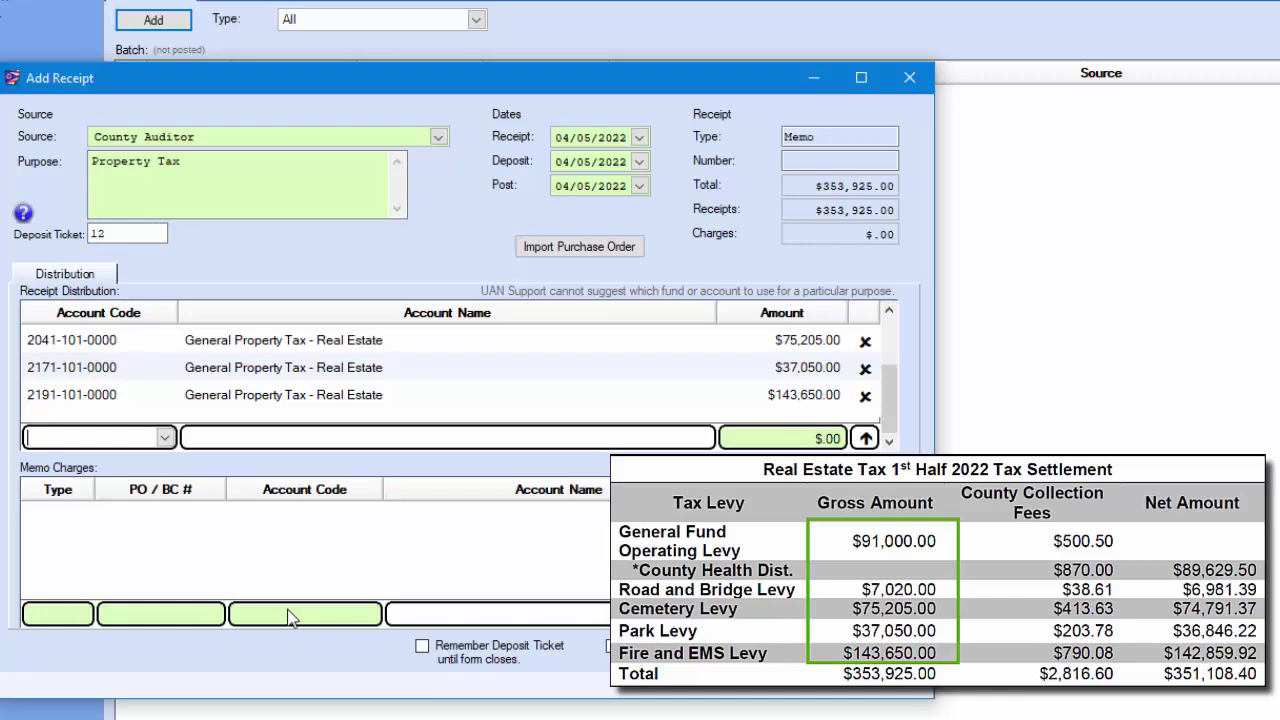
{"action": "left_click", "coordinate": [86, 618]}
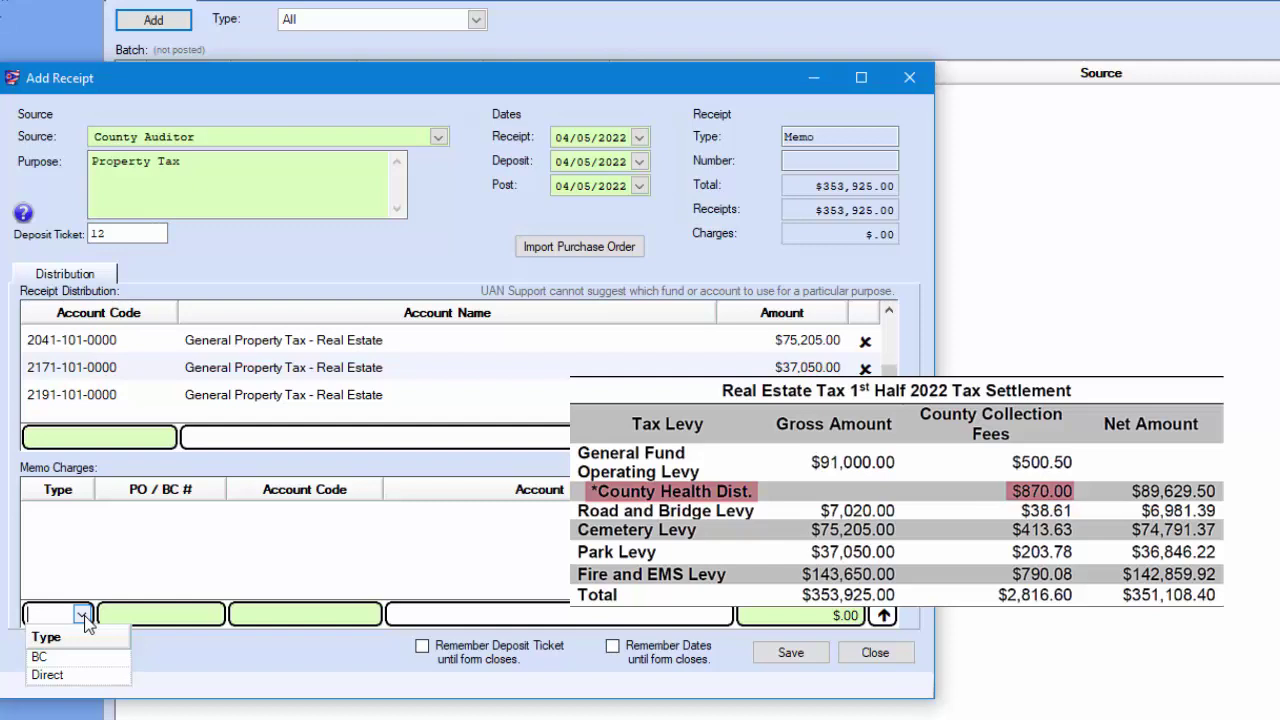
{"action": "left_click", "coordinate": [40, 657]}
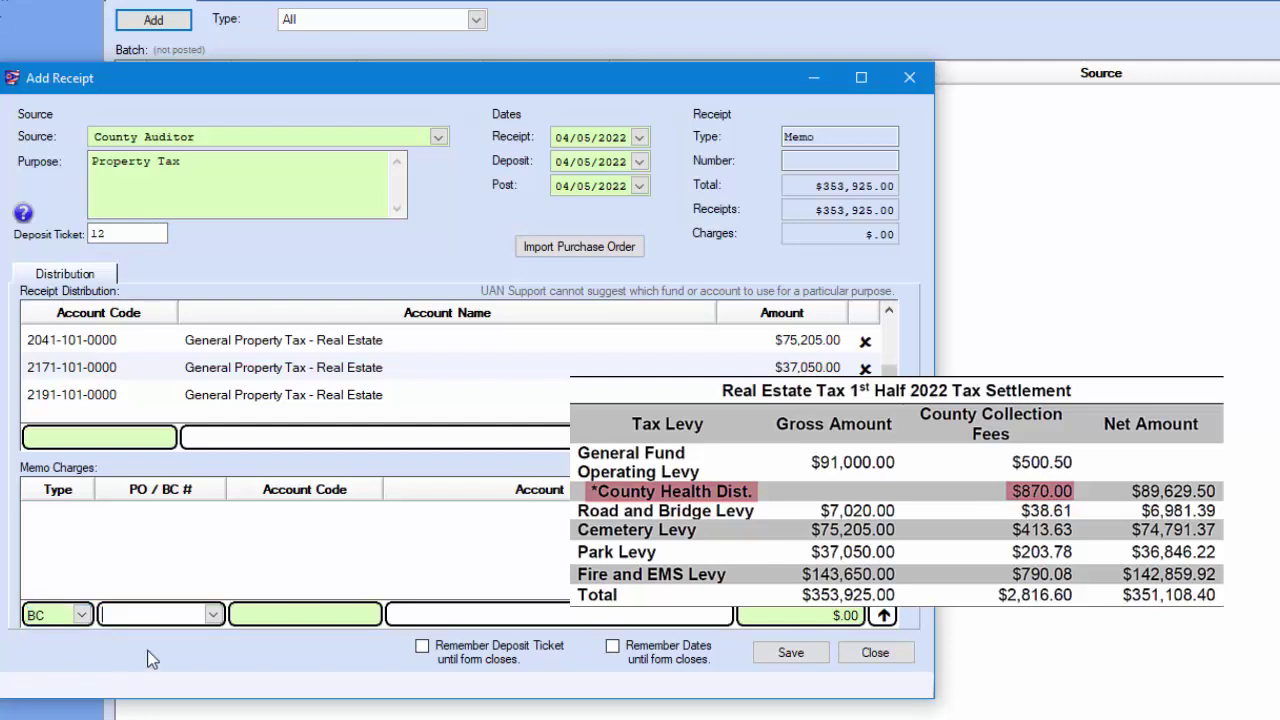
{"action": "left_click", "coordinate": [213, 615]}
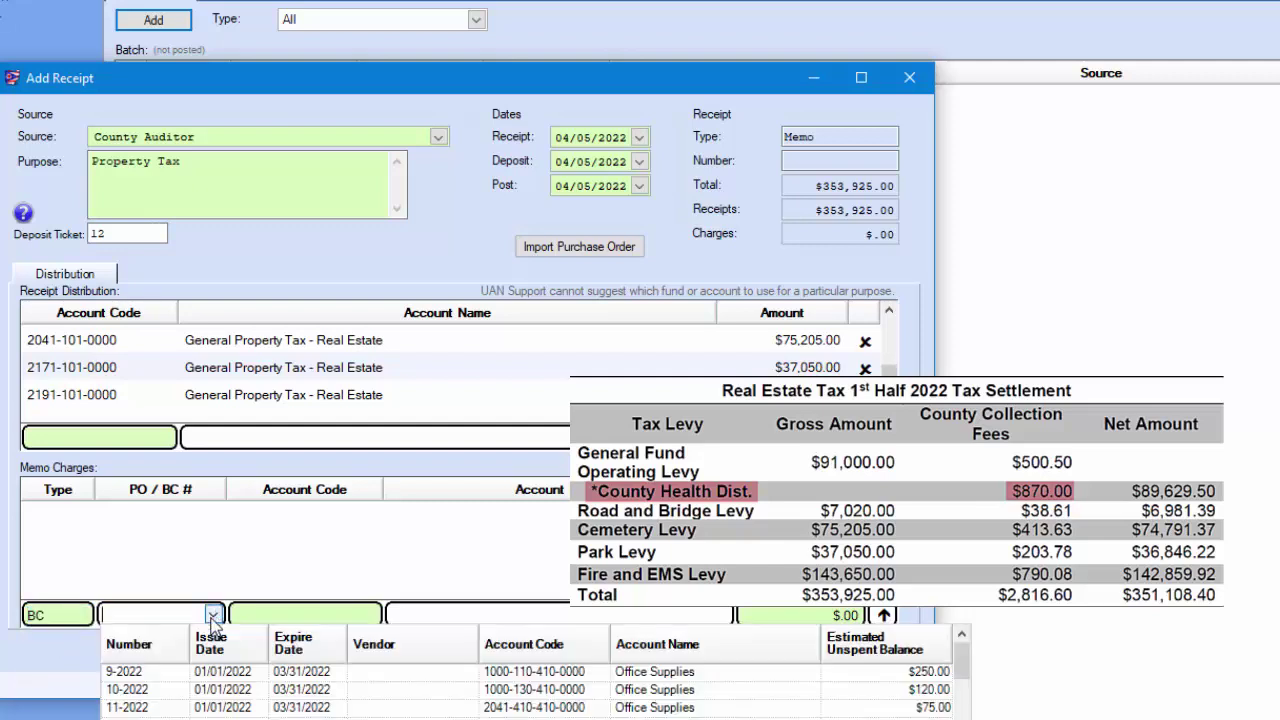
{"action": "type", "text": "36"}
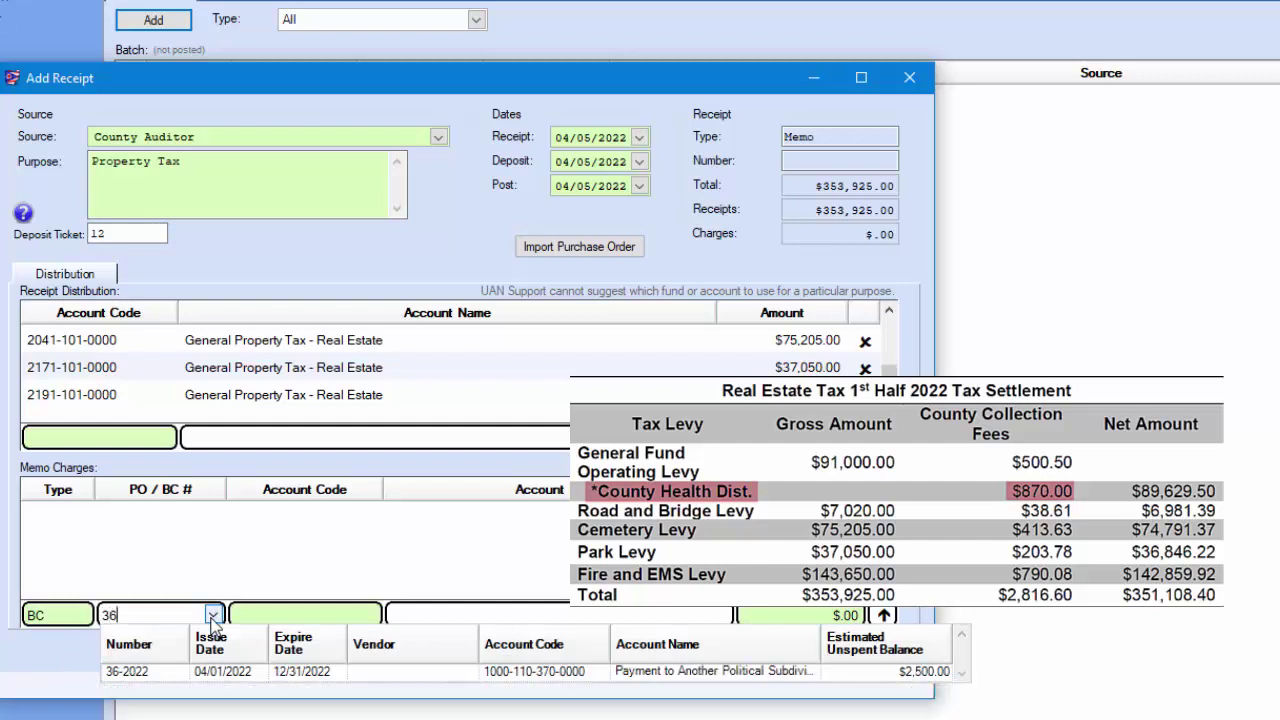
{"action": "left_click", "coordinate": [190, 671]}
{"action": "type", "text": "8"}
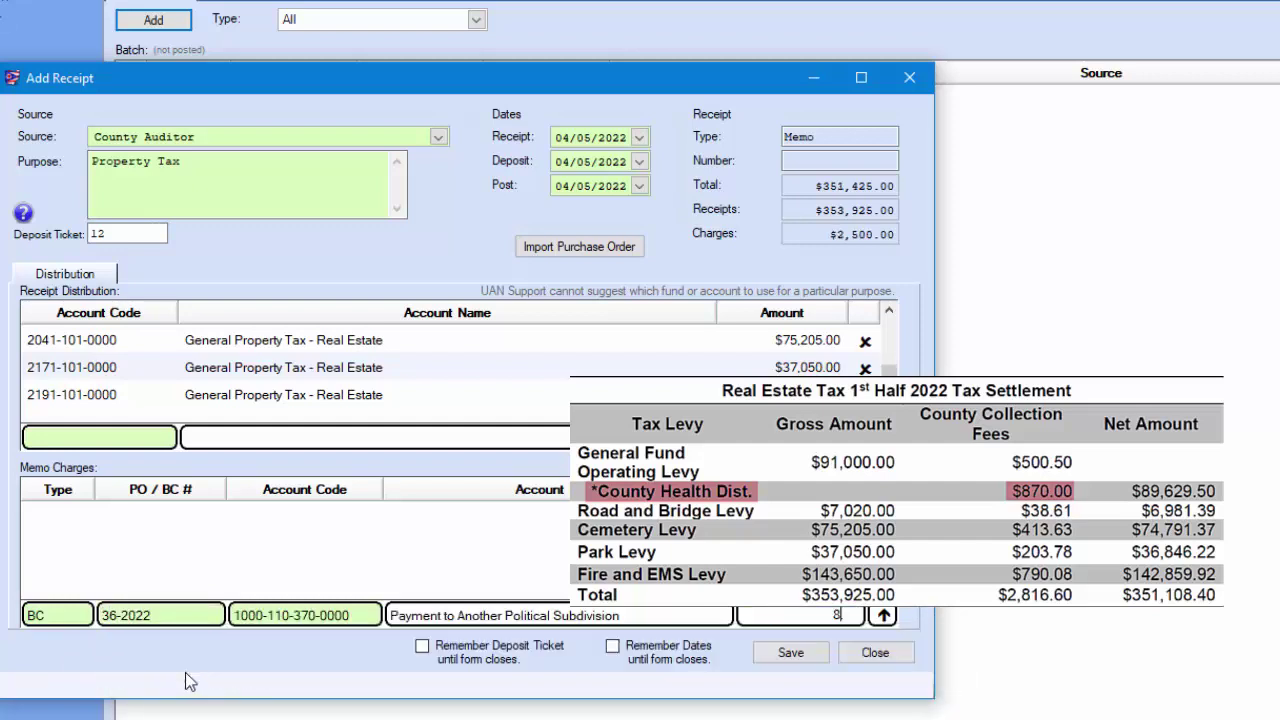
{"action": "type", "text": "70"}
{"action": "key", "text": "Return"}
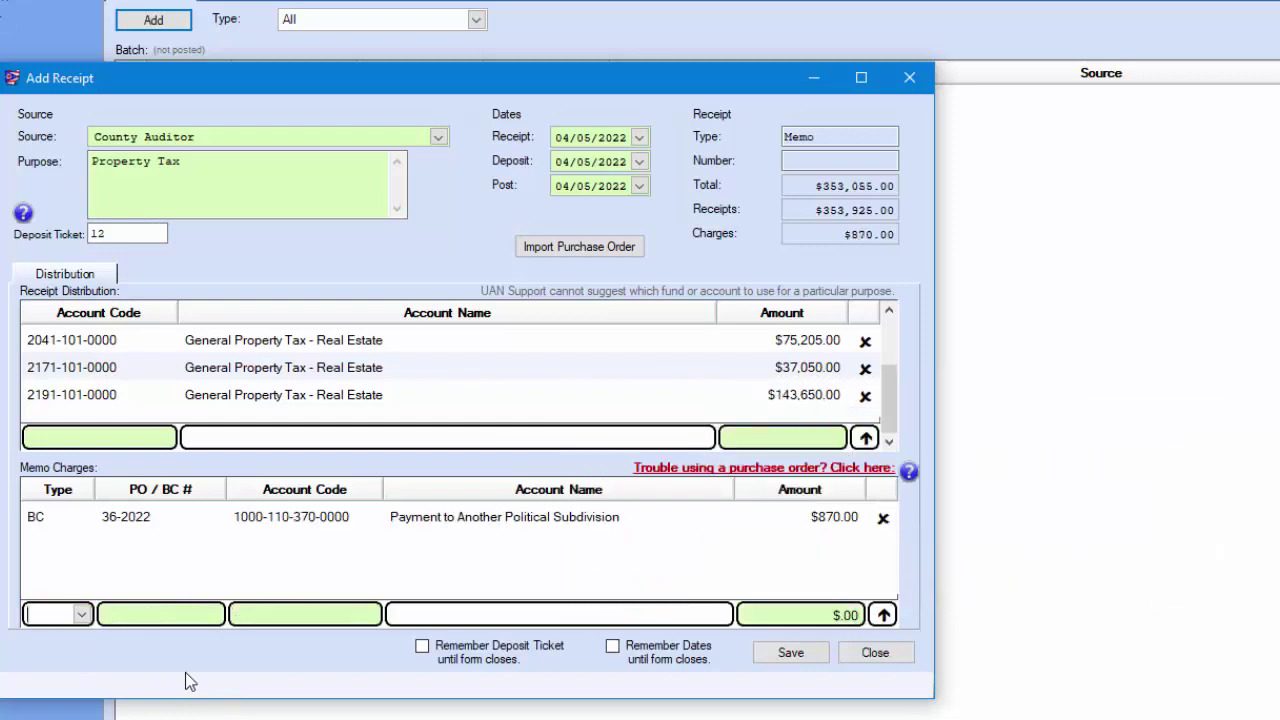
{"action": "left_click", "coordinate": [83, 614]}
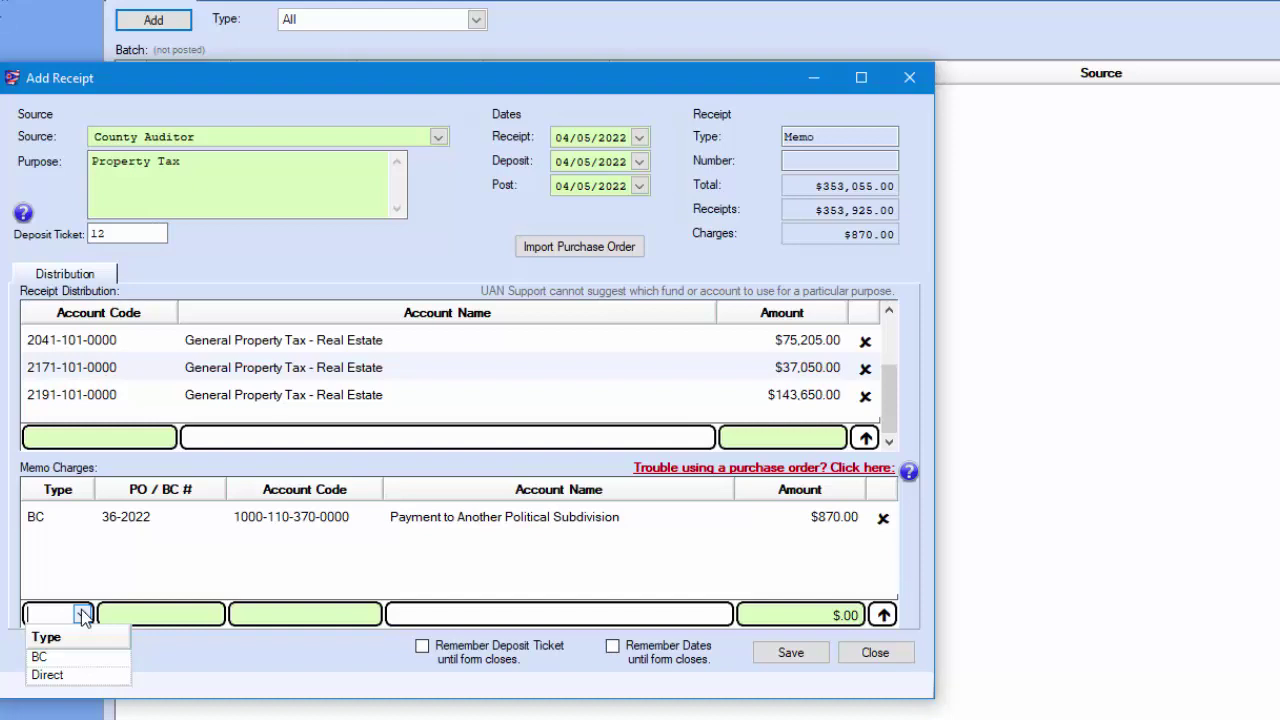
{"action": "left_click", "coordinate": [55, 675]}
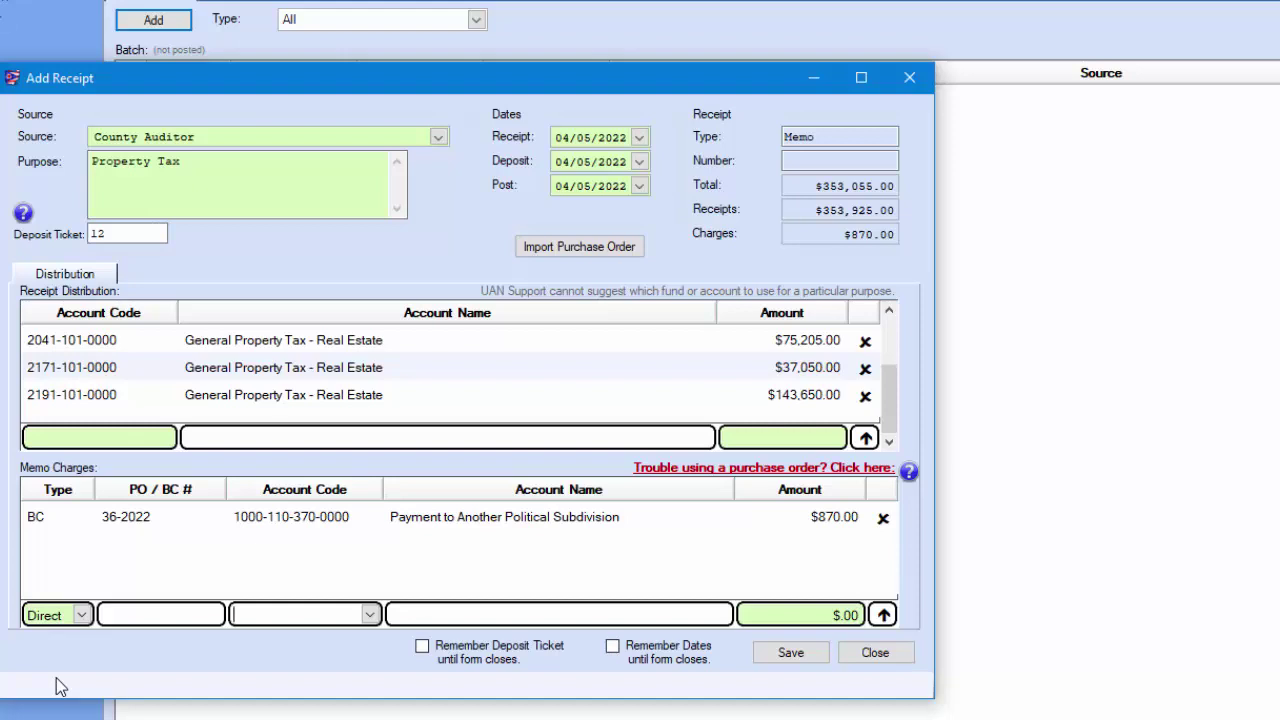
{"action": "left_click", "coordinate": [370, 614]}
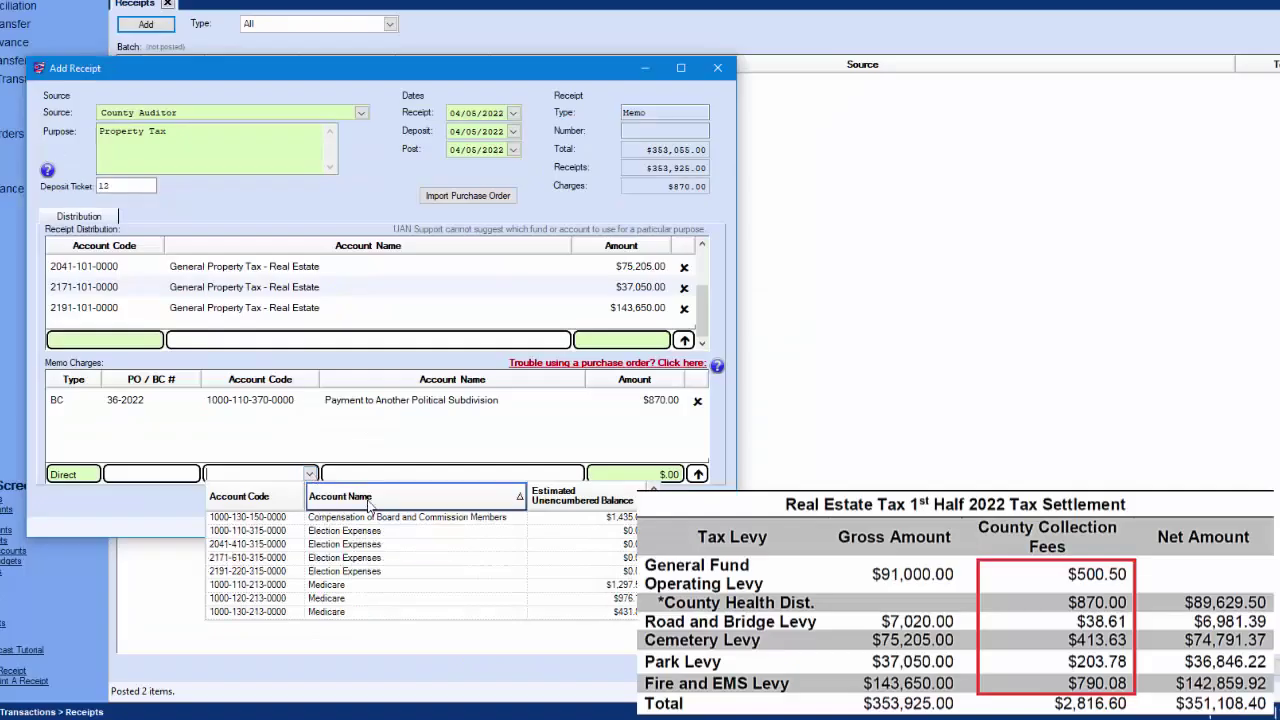
{"action": "left_click", "coordinate": [368, 497]}
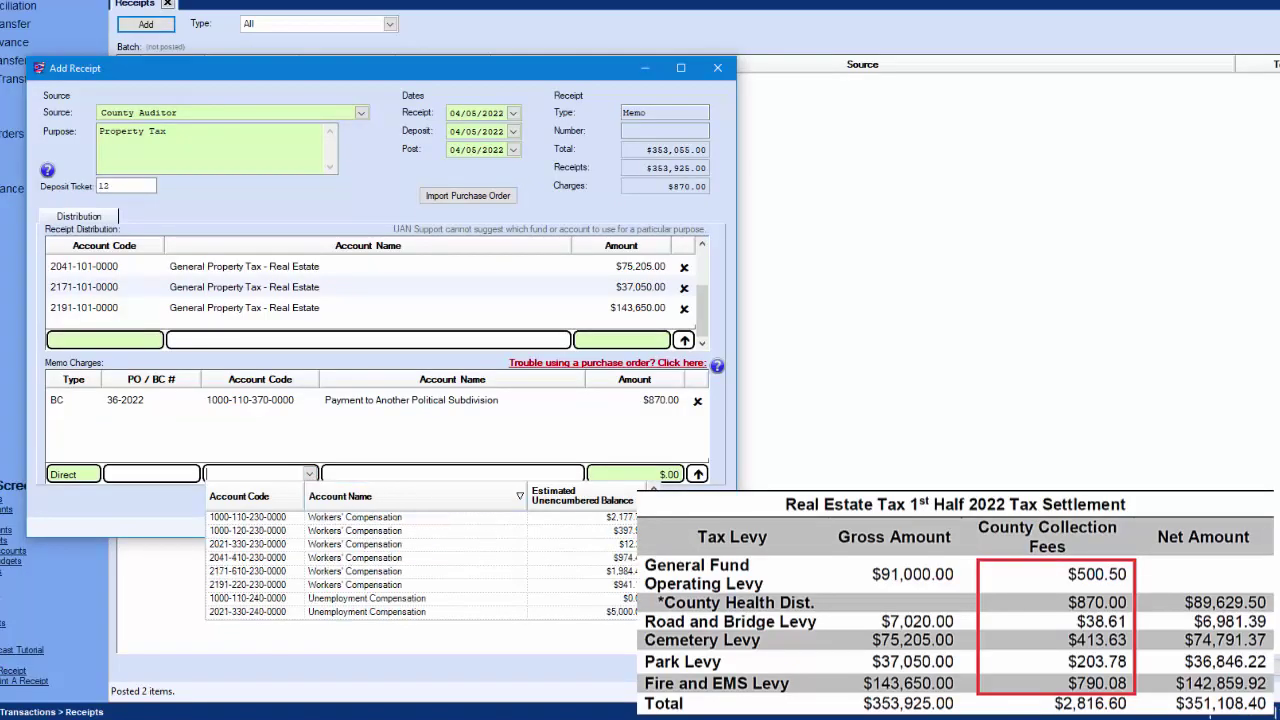
{"action": "scroll", "coordinate": [415, 565], "scroll_direction": "down", "scroll_amount": 2}
{"action": "left_click", "coordinate": [240, 546]}
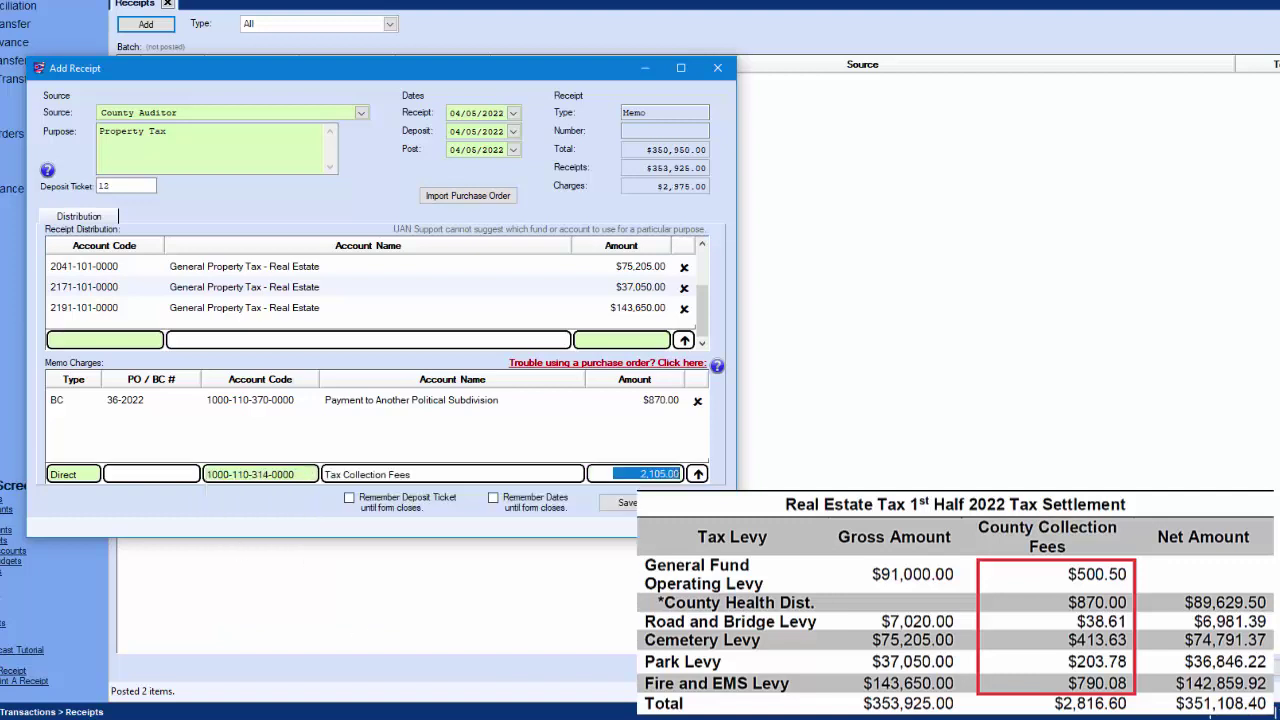
{"action": "type", "text": "500.50"}
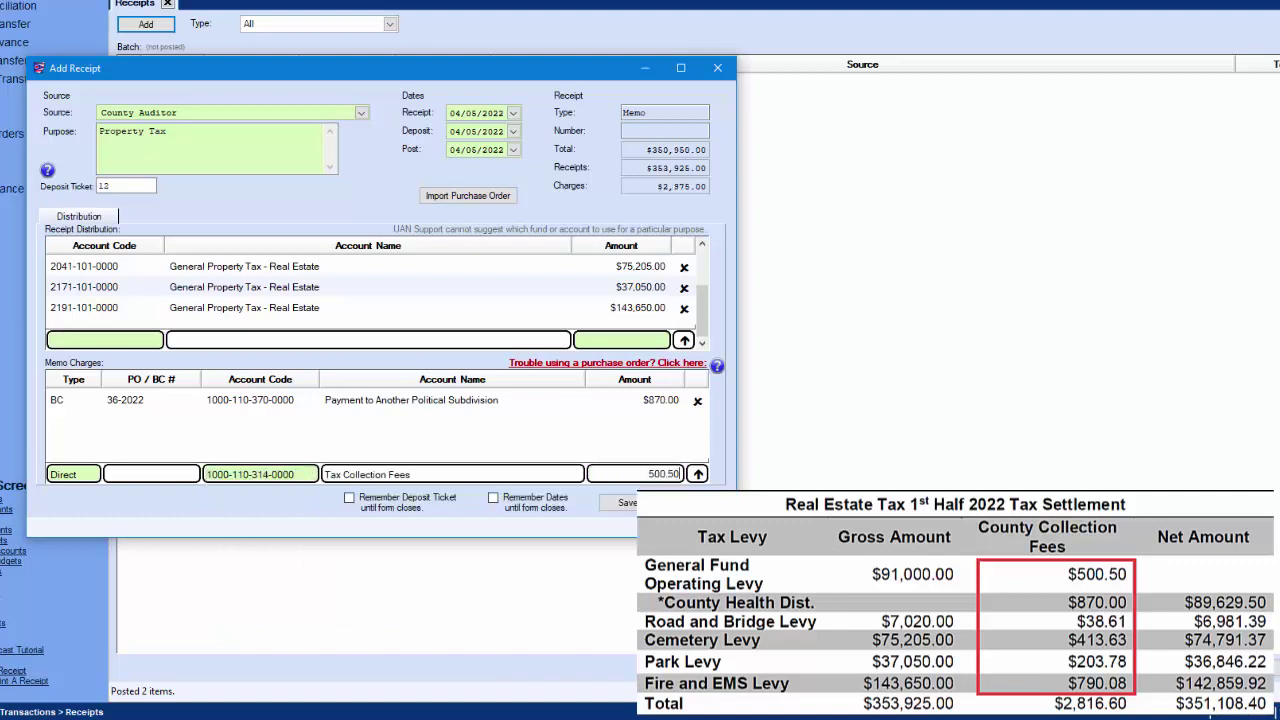
{"action": "key", "text": "Return"}
{"action": "left_click", "coordinate": [92, 474]}
{"action": "left_click", "coordinate": [67, 521]}
{"action": "left_click", "coordinate": [309, 475]}
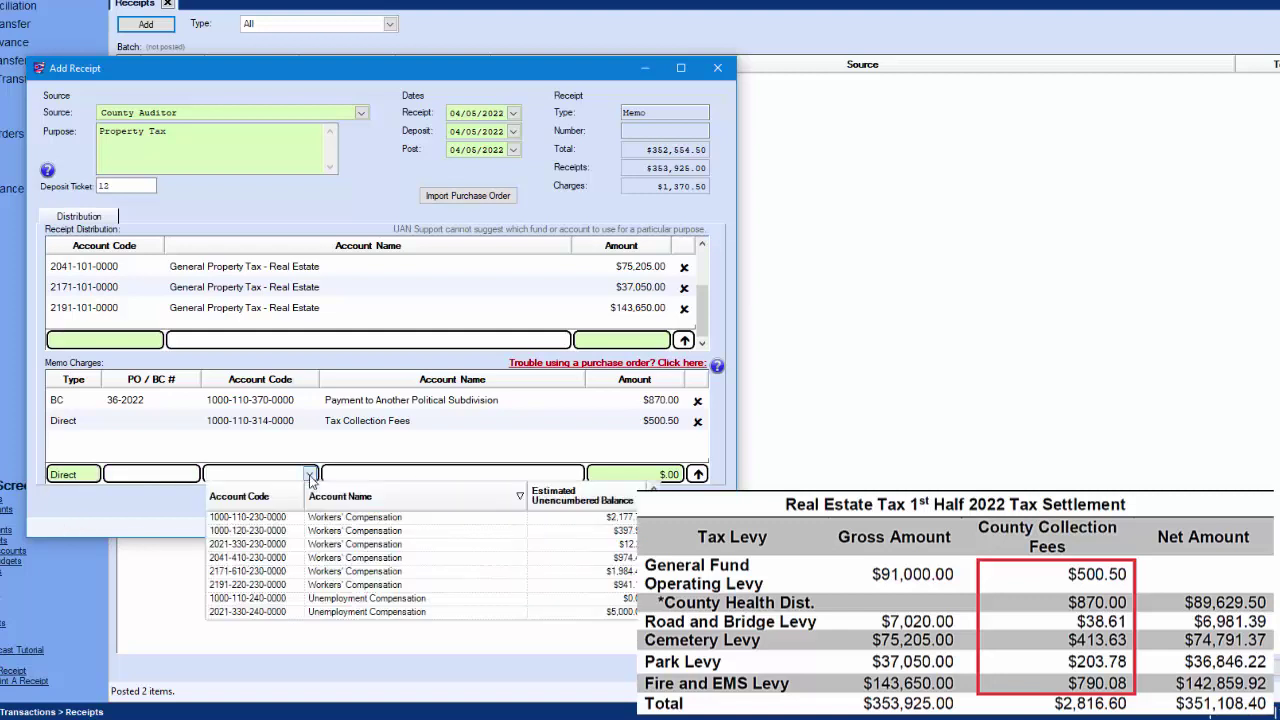
{"action": "scroll", "coordinate": [386, 554], "scroll_direction": "down", "scroll_amount": 3}
{"action": "scroll", "coordinate": [386, 560], "scroll_direction": "up", "scroll_amount": 1}
{"action": "left_click", "coordinate": [240, 551]}
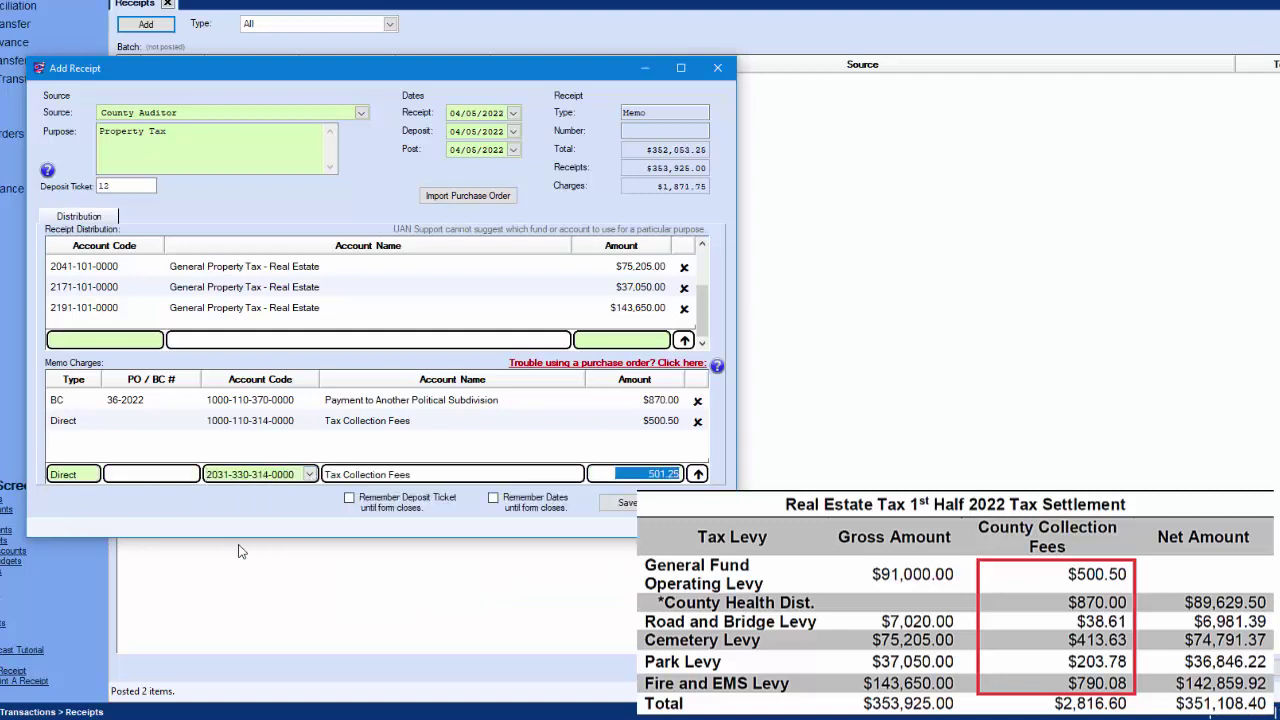
{"action": "type", "text": "38.61"}
{"action": "key", "text": "Return"}
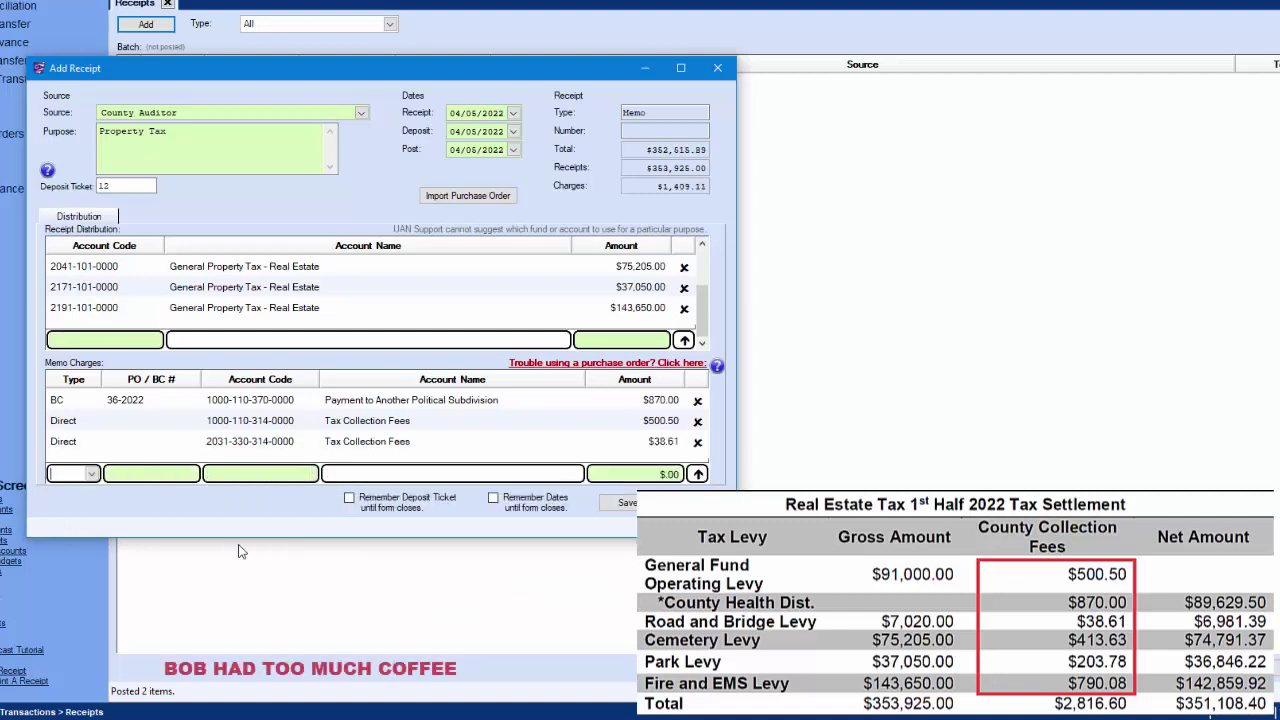
{"action": "left_click", "coordinate": [92, 474]}
{"action": "left_click", "coordinate": [67, 521]}
{"action": "left_click", "coordinate": [309, 475]}
{"action": "scroll", "coordinate": [238, 562], "scroll_direction": "down", "scroll_amount": 3}
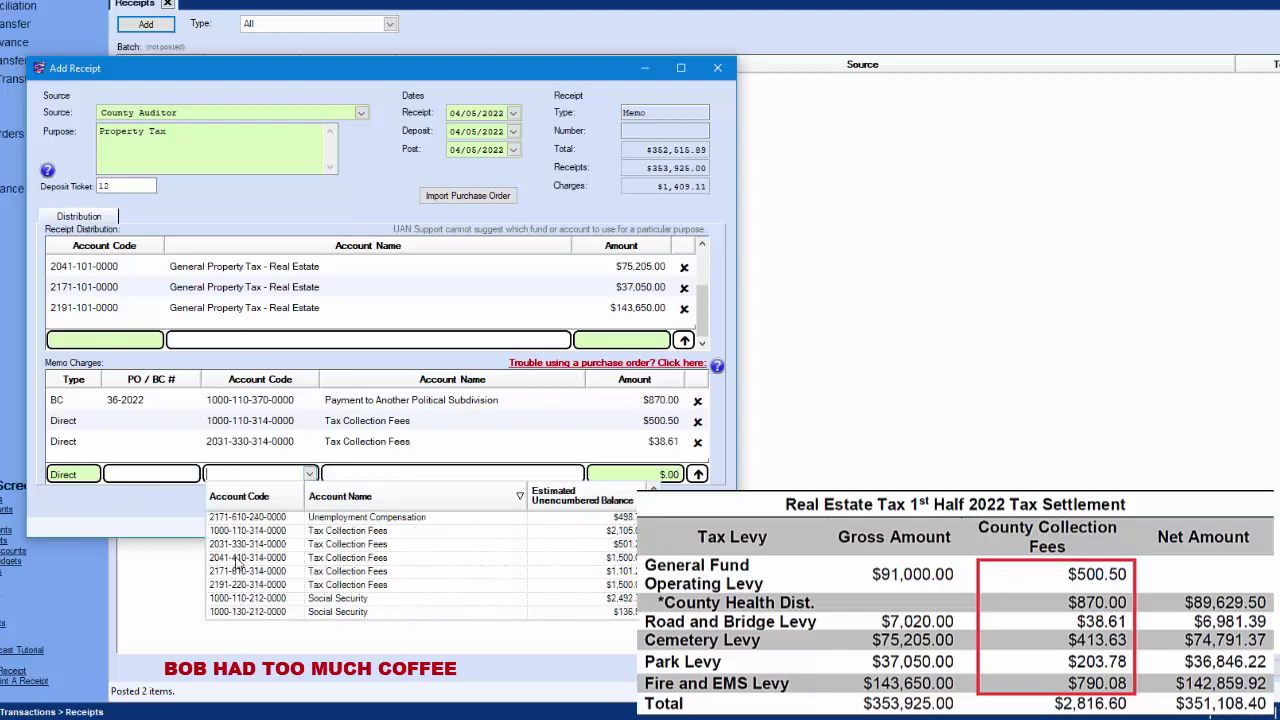
{"action": "left_click", "coordinate": [240, 557]}
{"action": "type", "text": "413.63"}
{"action": "key", "text": "Return"}
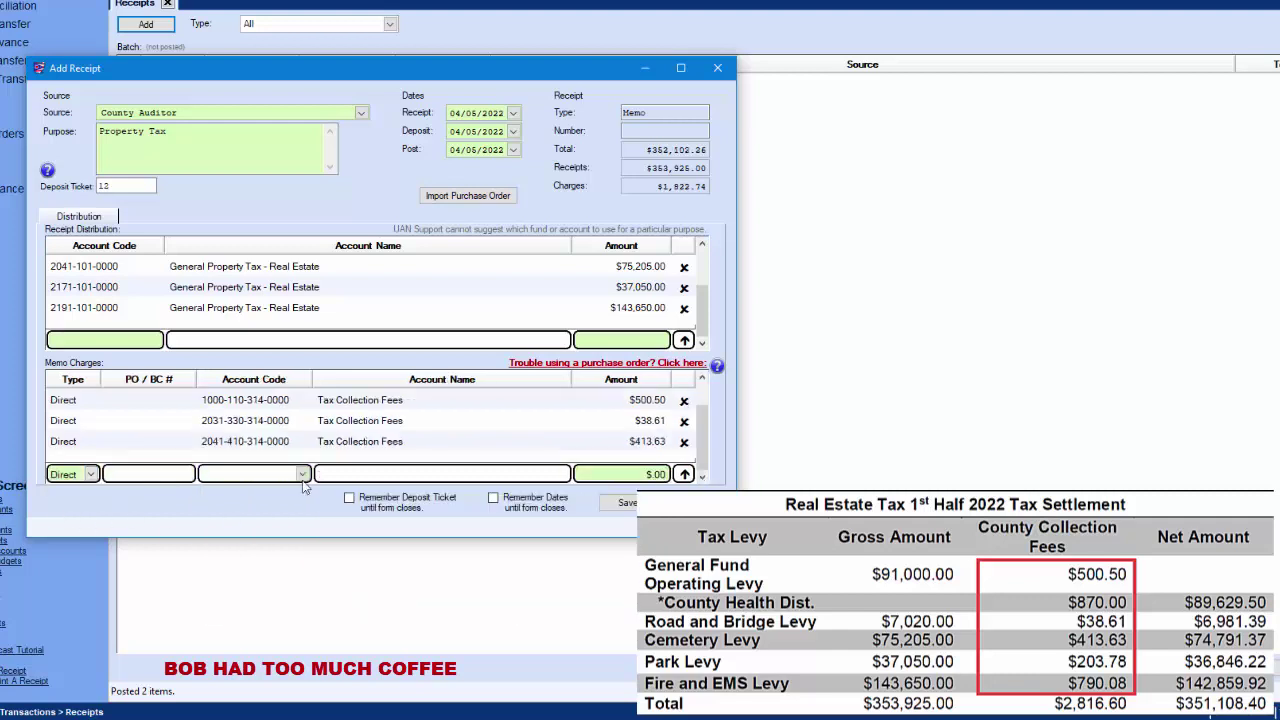
{"action": "left_click", "coordinate": [302, 476]}
{"action": "scroll", "coordinate": [342, 564], "scroll_direction": "down", "scroll_amount": 3}
{"action": "left_click", "coordinate": [333, 577]}
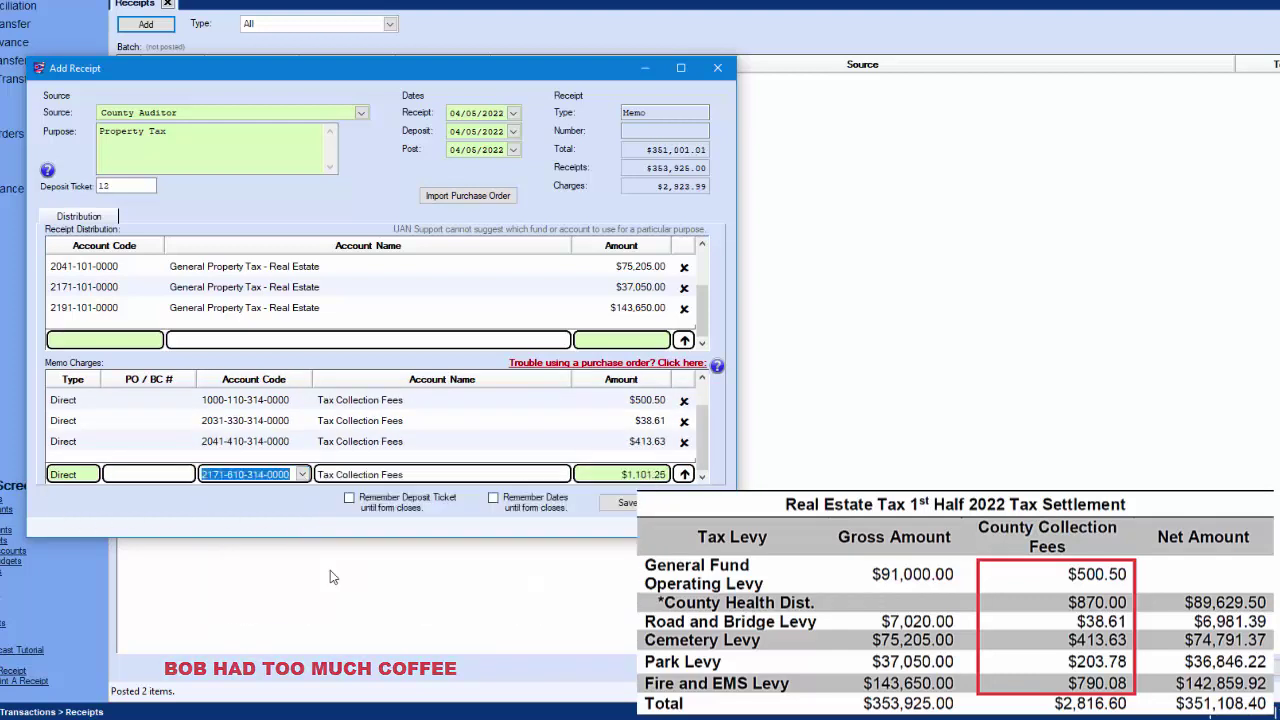
{"action": "key", "text": "Tab"}
{"action": "type", "text": "203.78"}
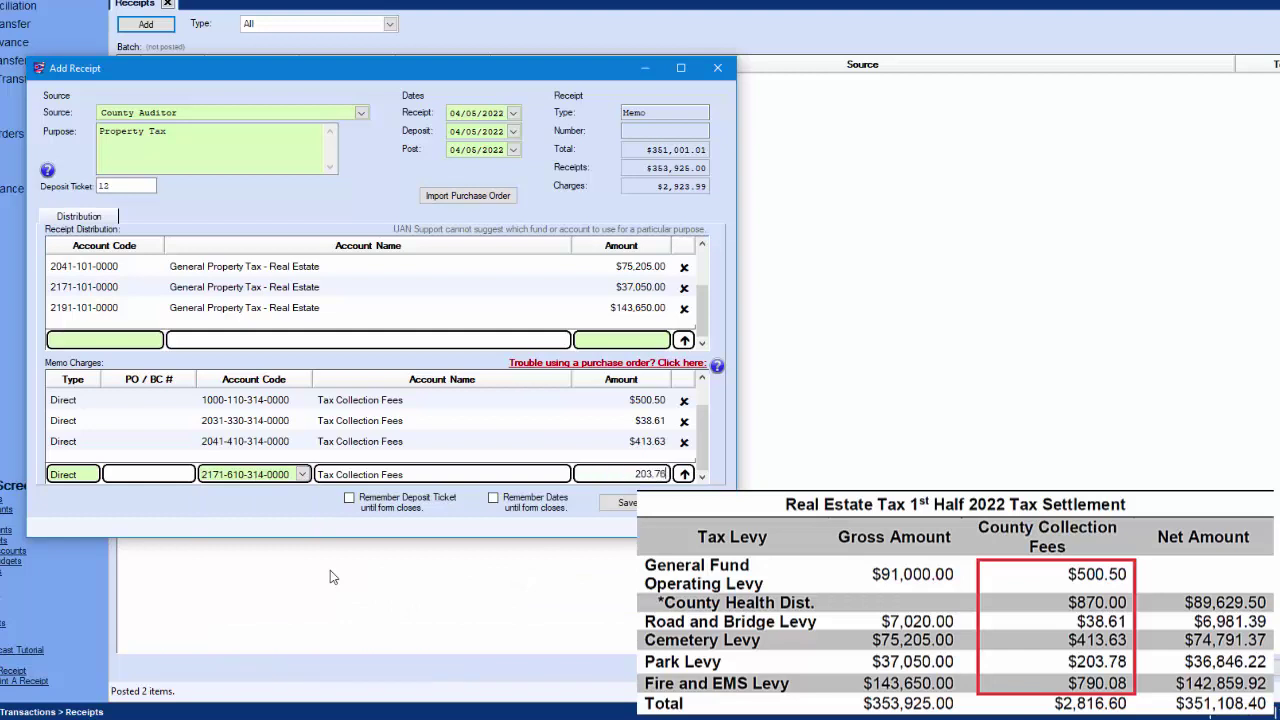
{"action": "key", "text": "Return"}
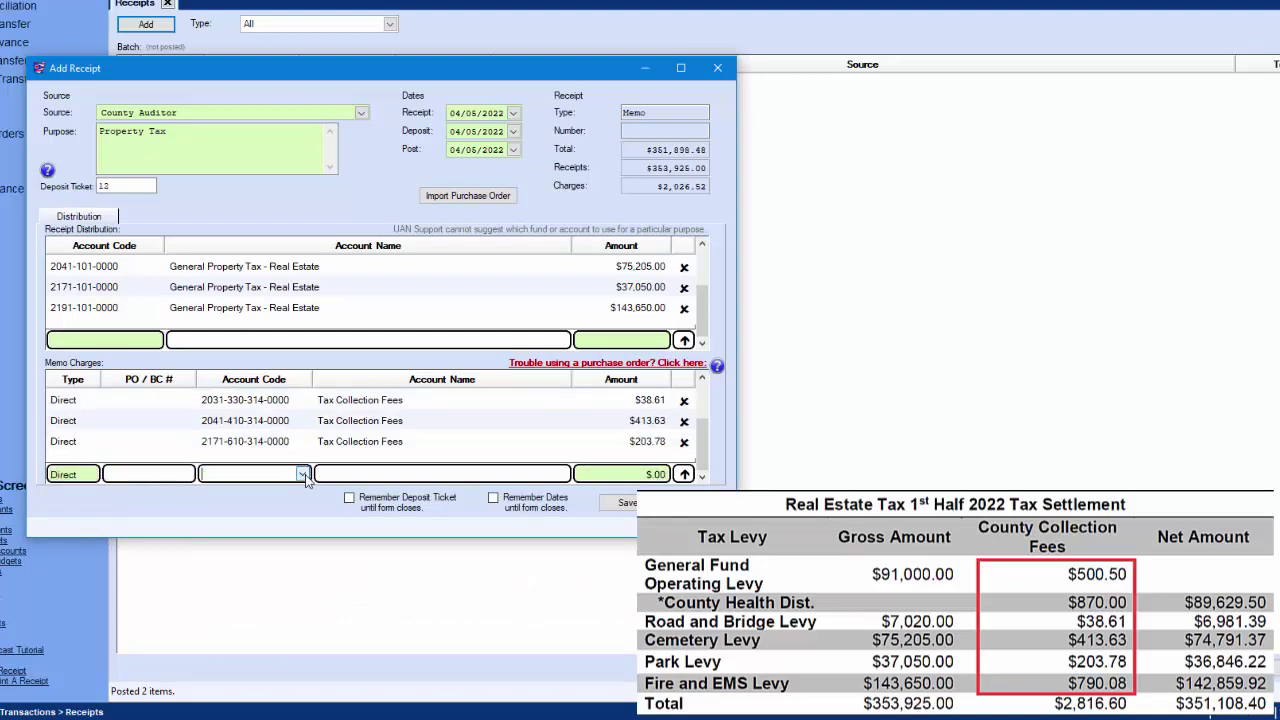
{"action": "left_click", "coordinate": [302, 476]}
{"action": "scroll", "coordinate": [262, 548], "scroll_direction": "down", "scroll_amount": 3}
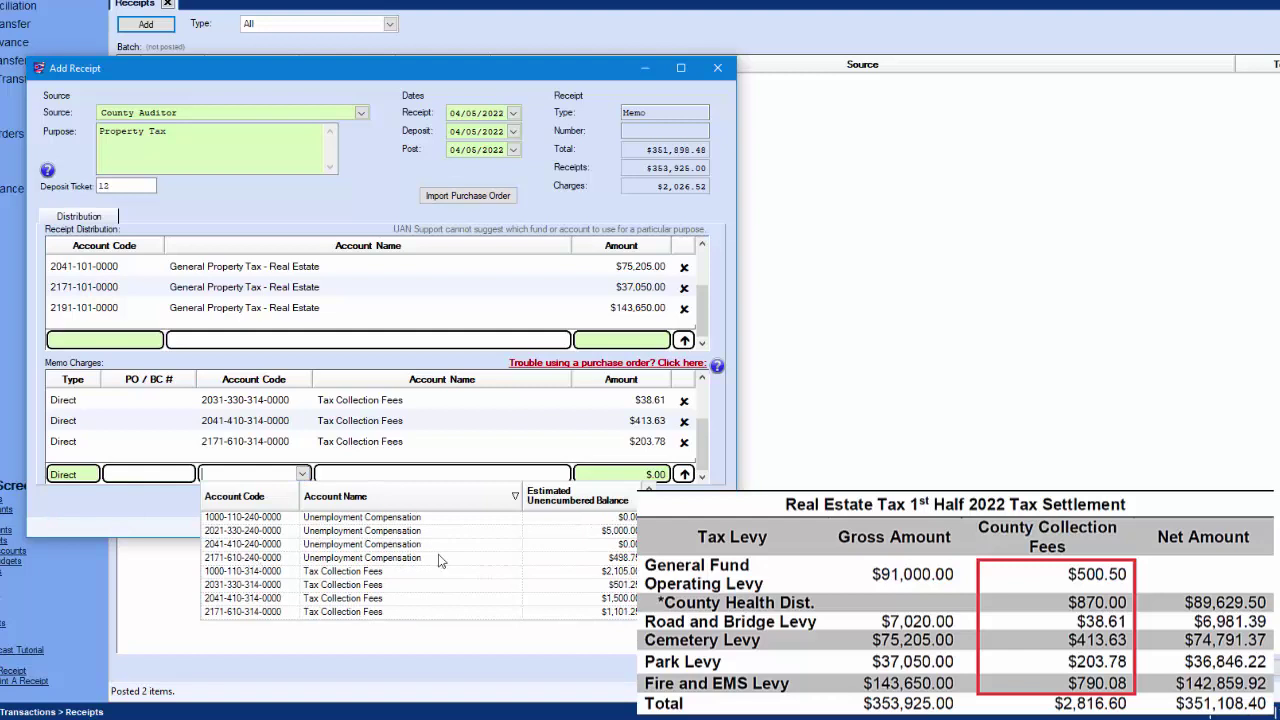
{"action": "scroll", "coordinate": [438, 562], "scroll_direction": "down", "scroll_amount": 2}
{"action": "left_click", "coordinate": [362, 605]}
{"action": "type", "text": "79"}
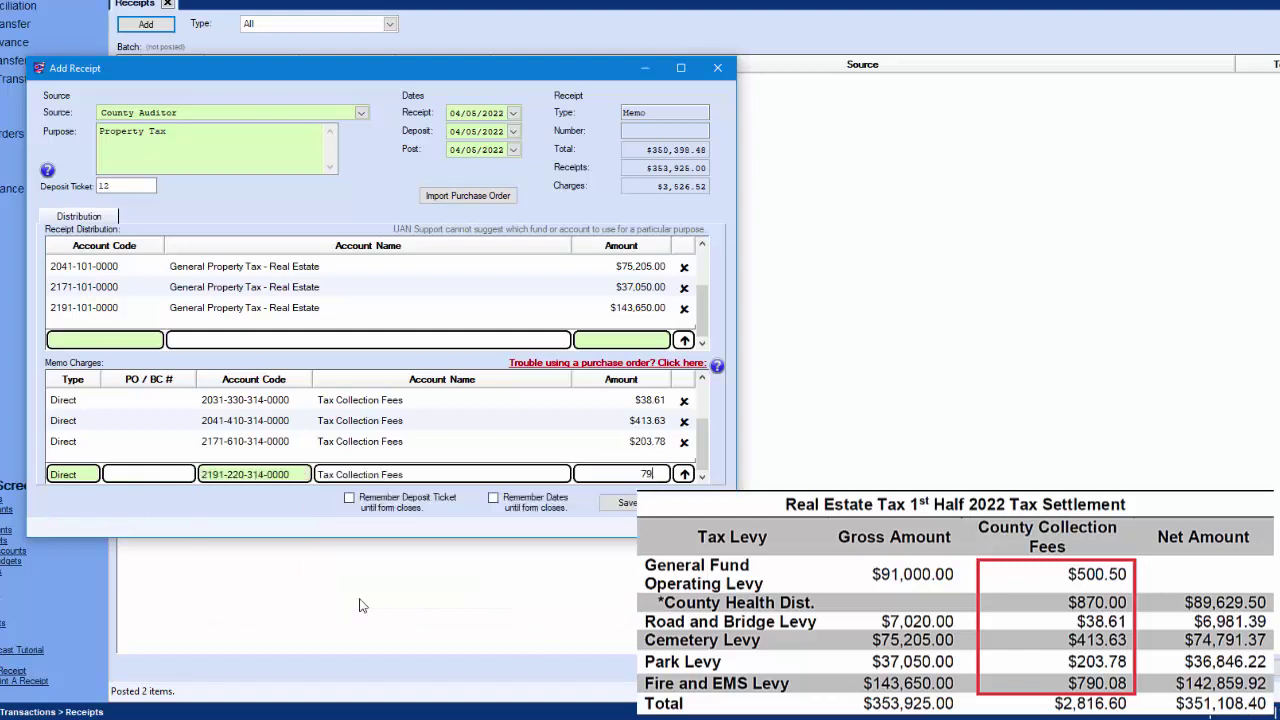
{"action": "type", "text": "0.08"}
{"action": "key", "text": "Return"}
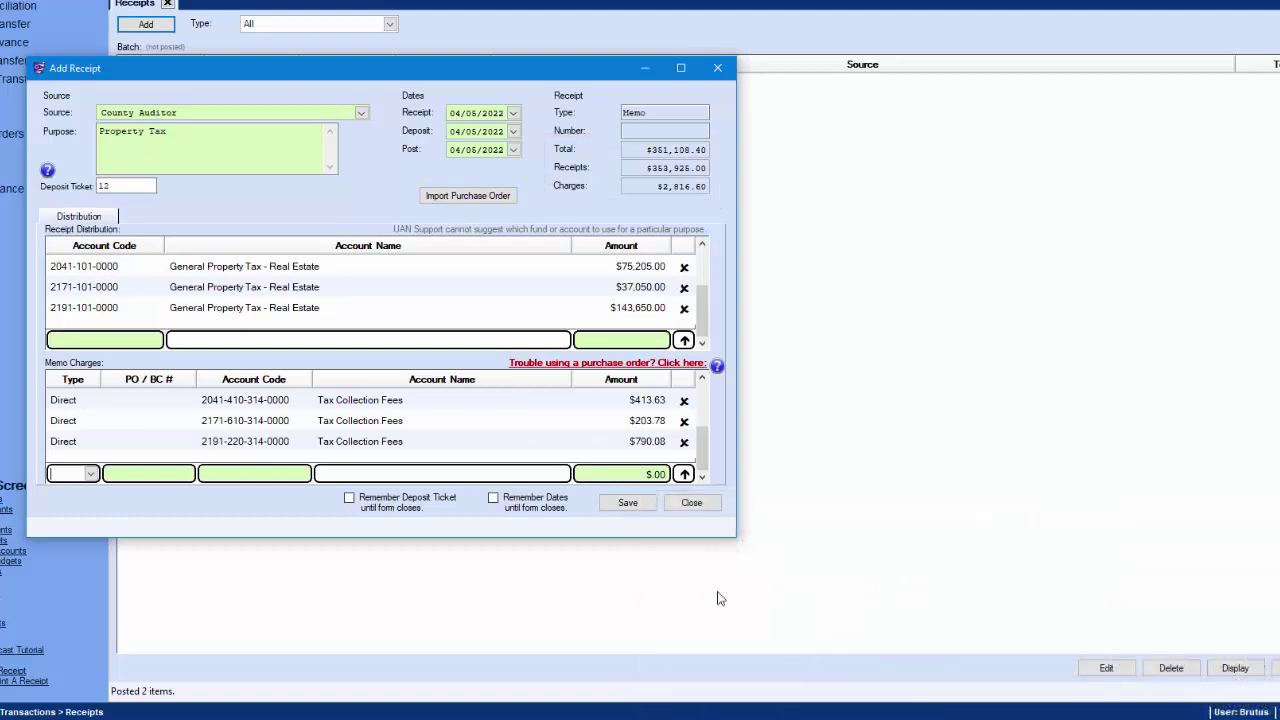
Save the County Auditor property tax memo receipt, and post and print it from the receipt batch.
{"action": "left_click", "coordinate": [644, 503]}
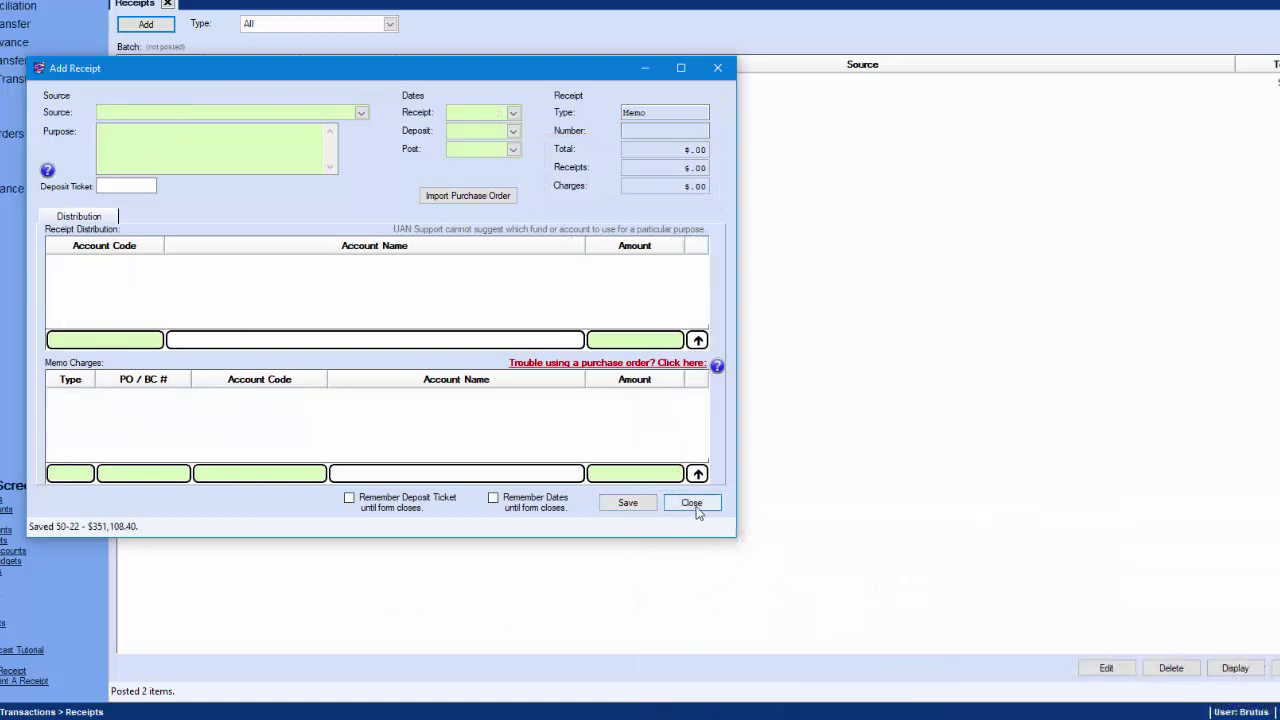
{"action": "left_click", "coordinate": [692, 503]}
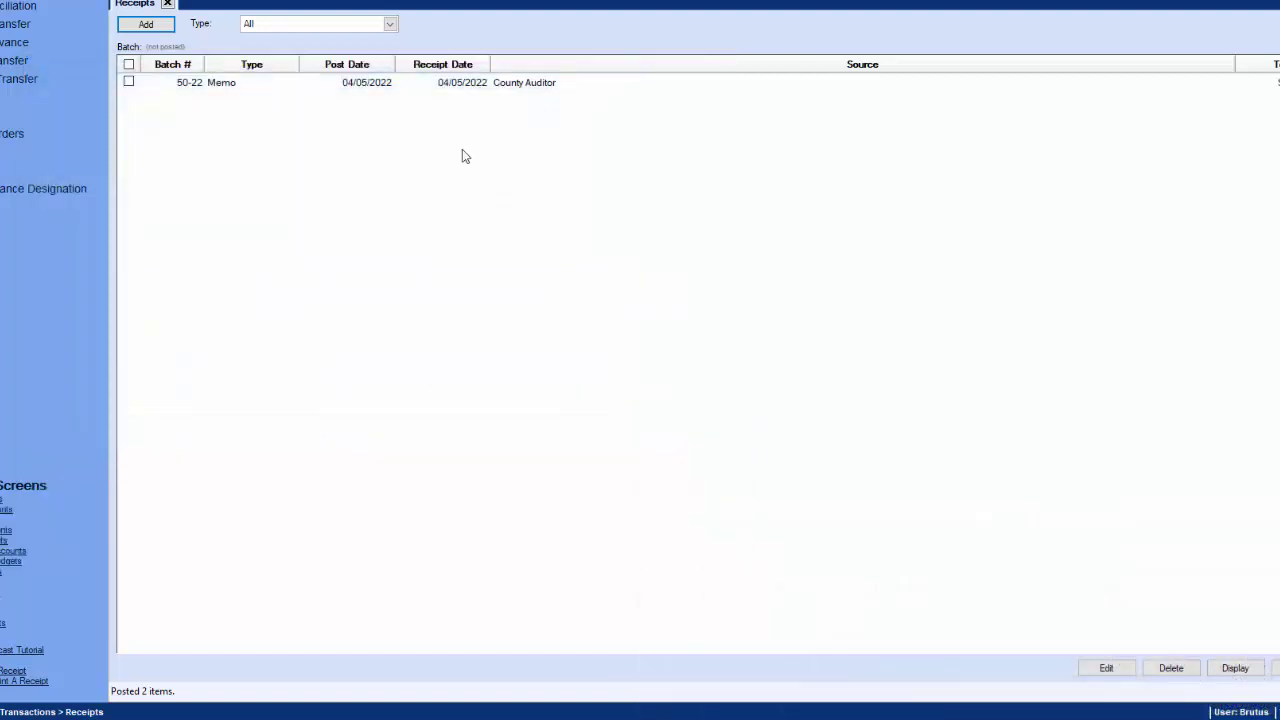
{"action": "left_click", "coordinate": [129, 84]}
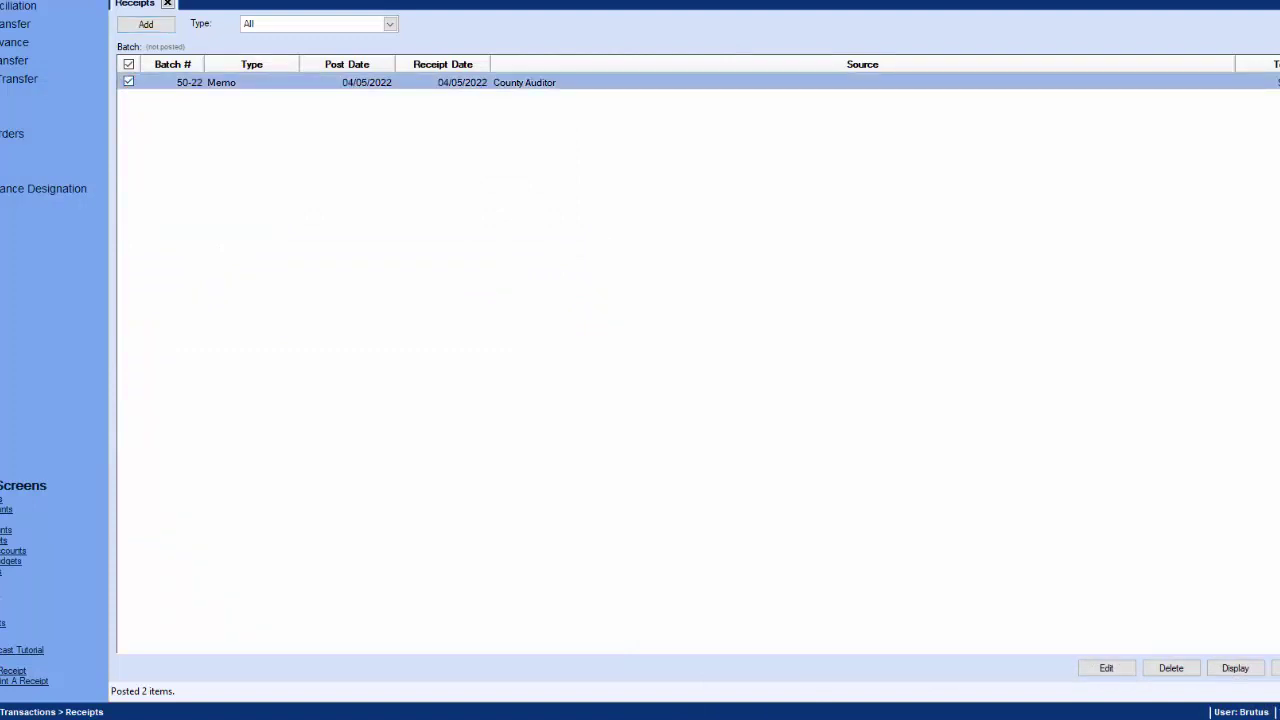
{"action": "left_click", "coordinate": [1276, 668]}
{"action": "left_click", "coordinate": [674, 359]}
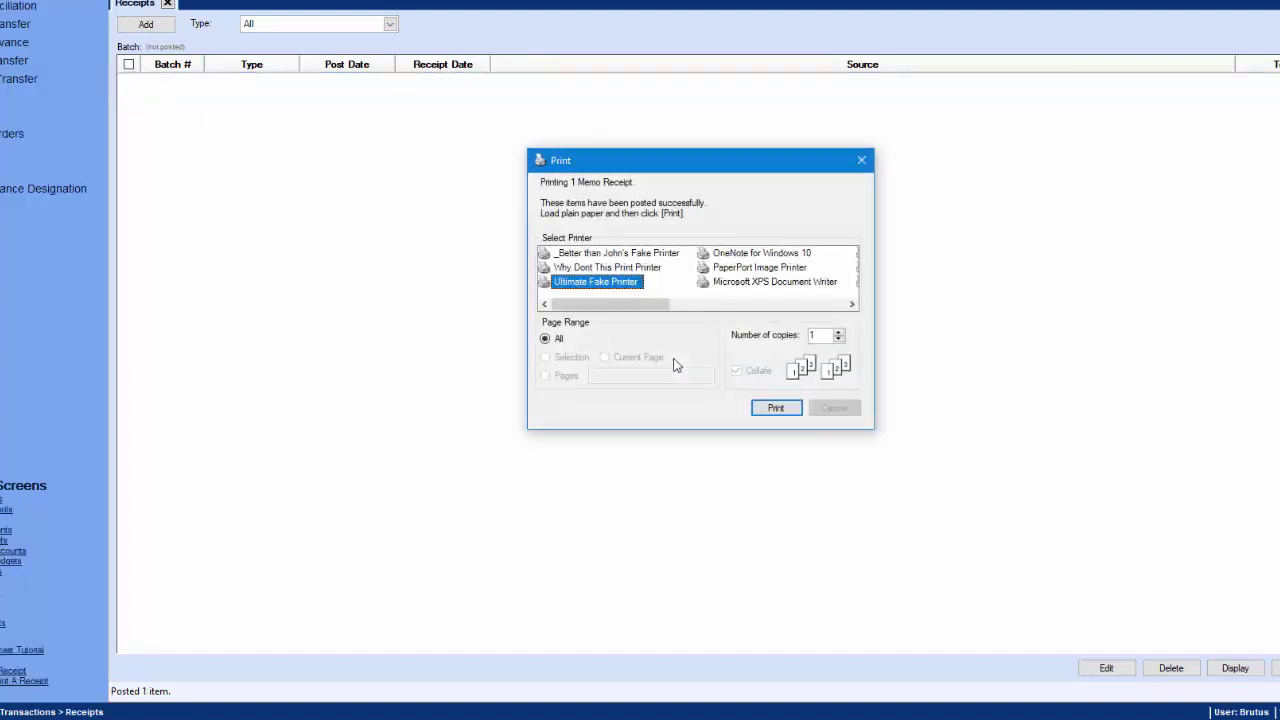
{"action": "left_click", "coordinate": [765, 408]}
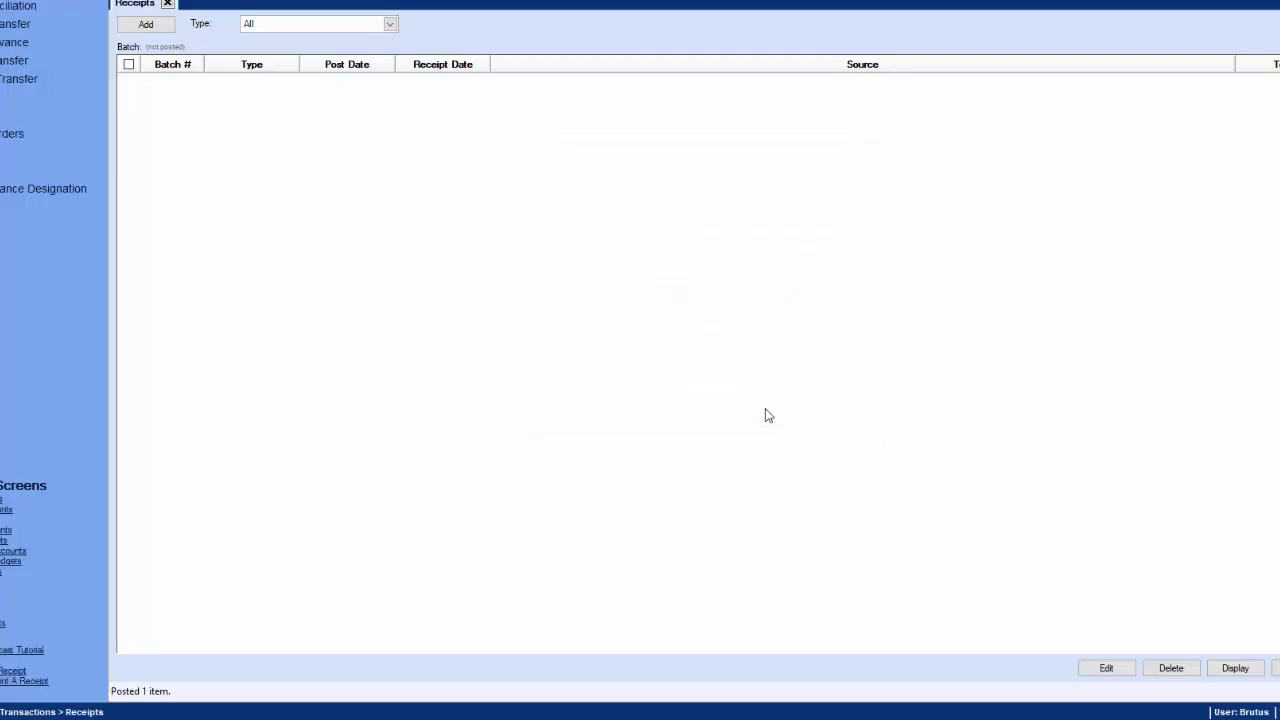
{"action": "left_click", "coordinate": [725, 362]}
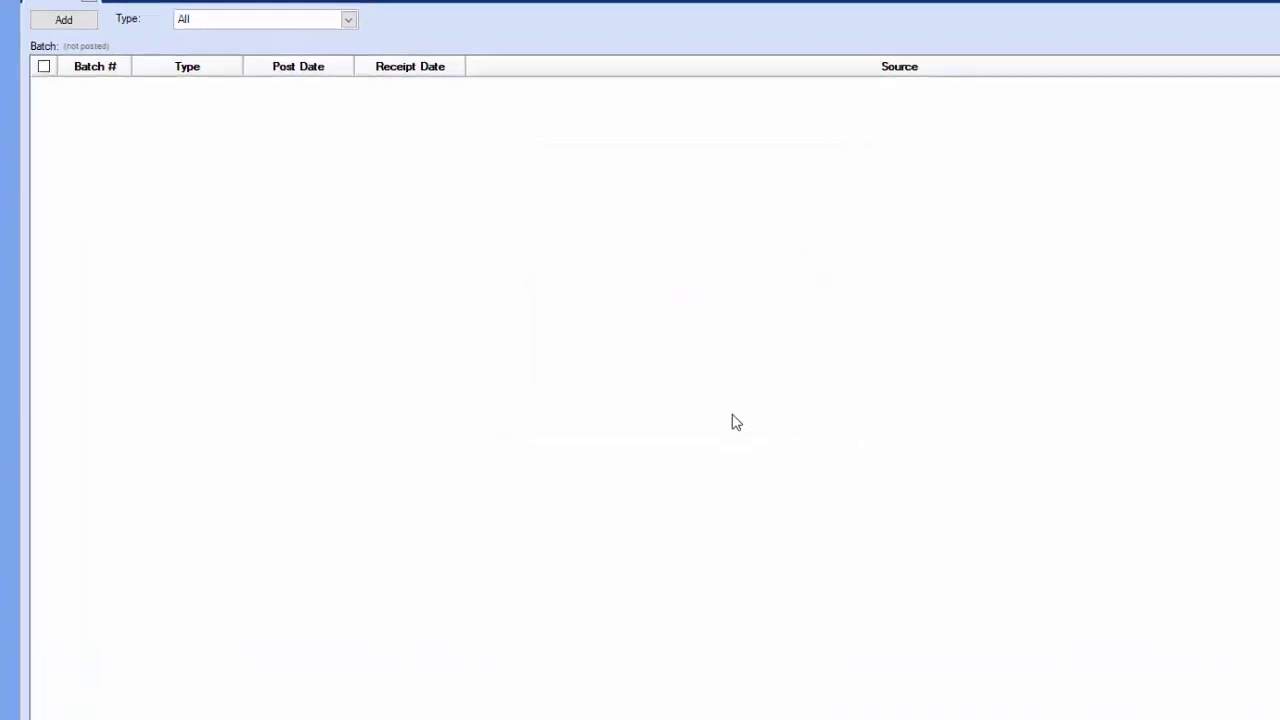
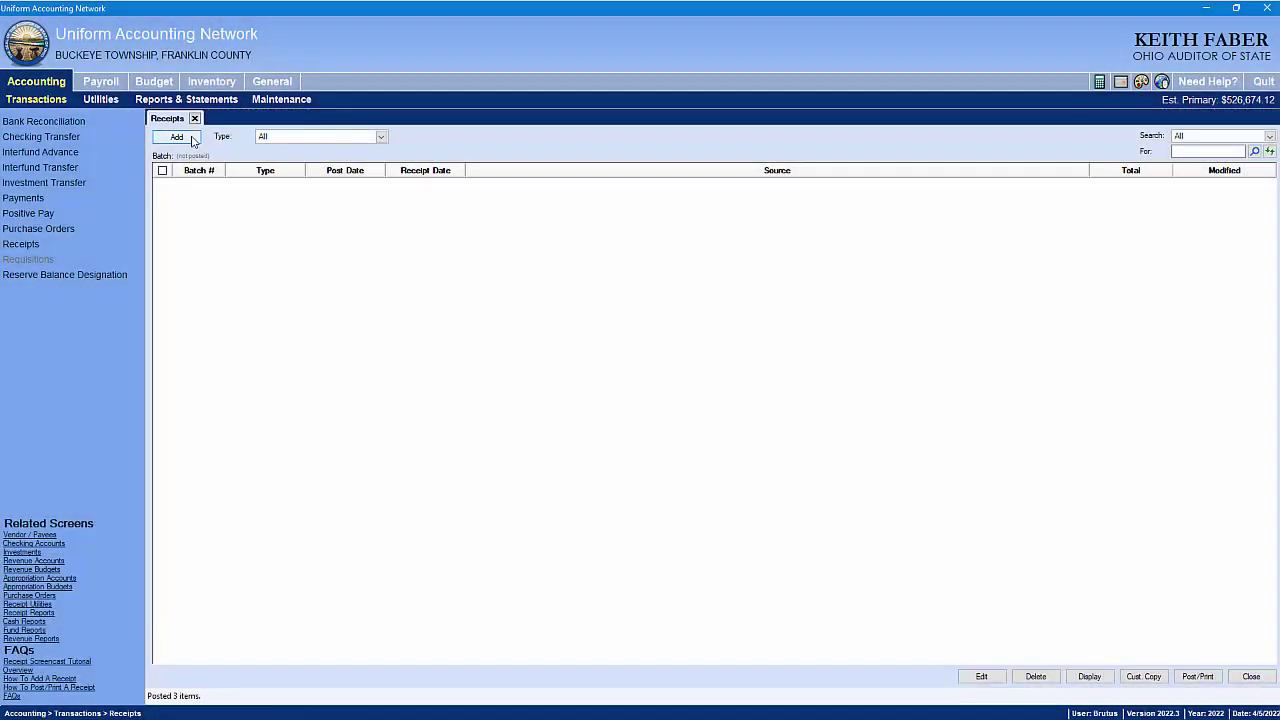
Start a new standard receipt with the Cemetery Sexton as its source.
{"action": "left_click", "coordinate": [180, 137]}
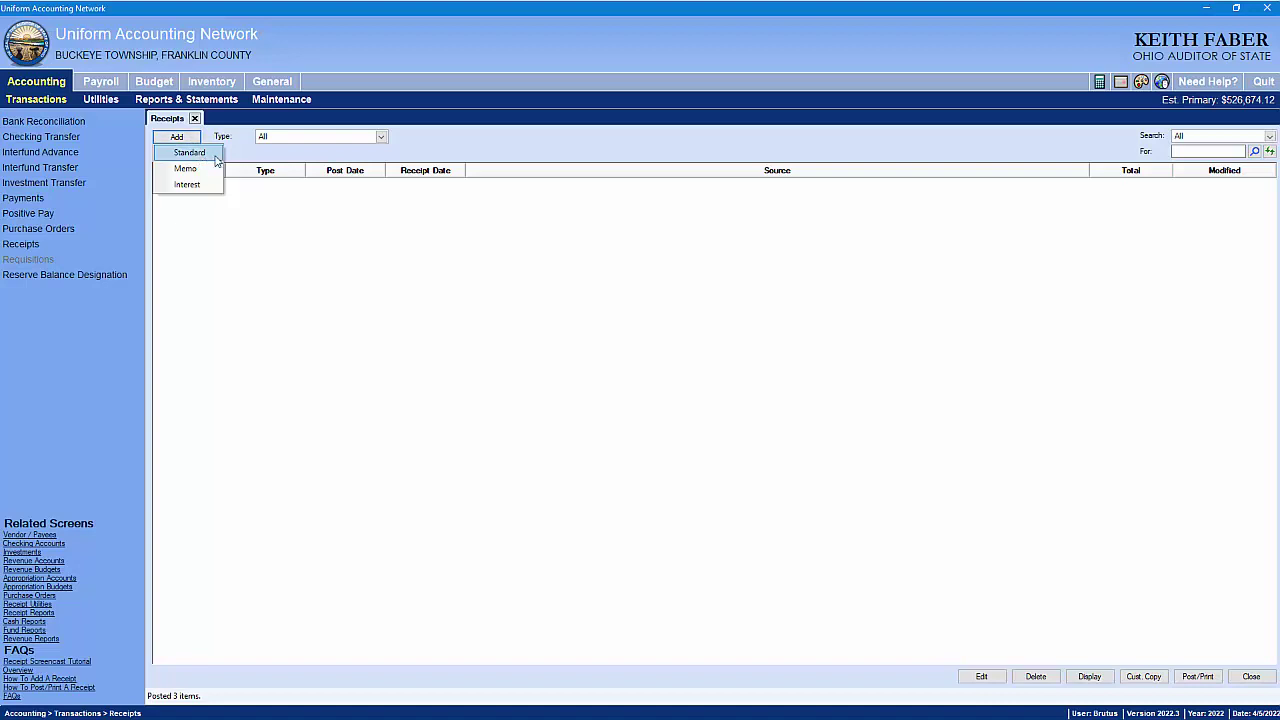
{"action": "left_click", "coordinate": [215, 157]}
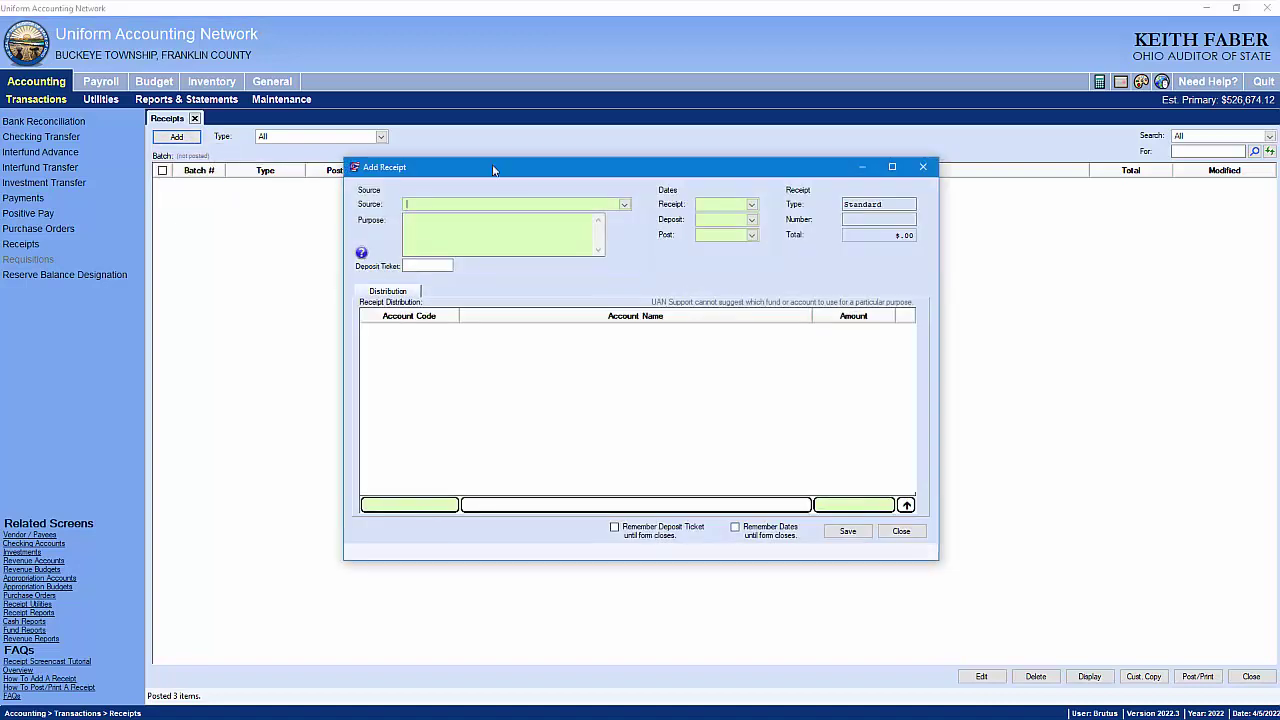
{"action": "left_click", "coordinate": [624, 205]}
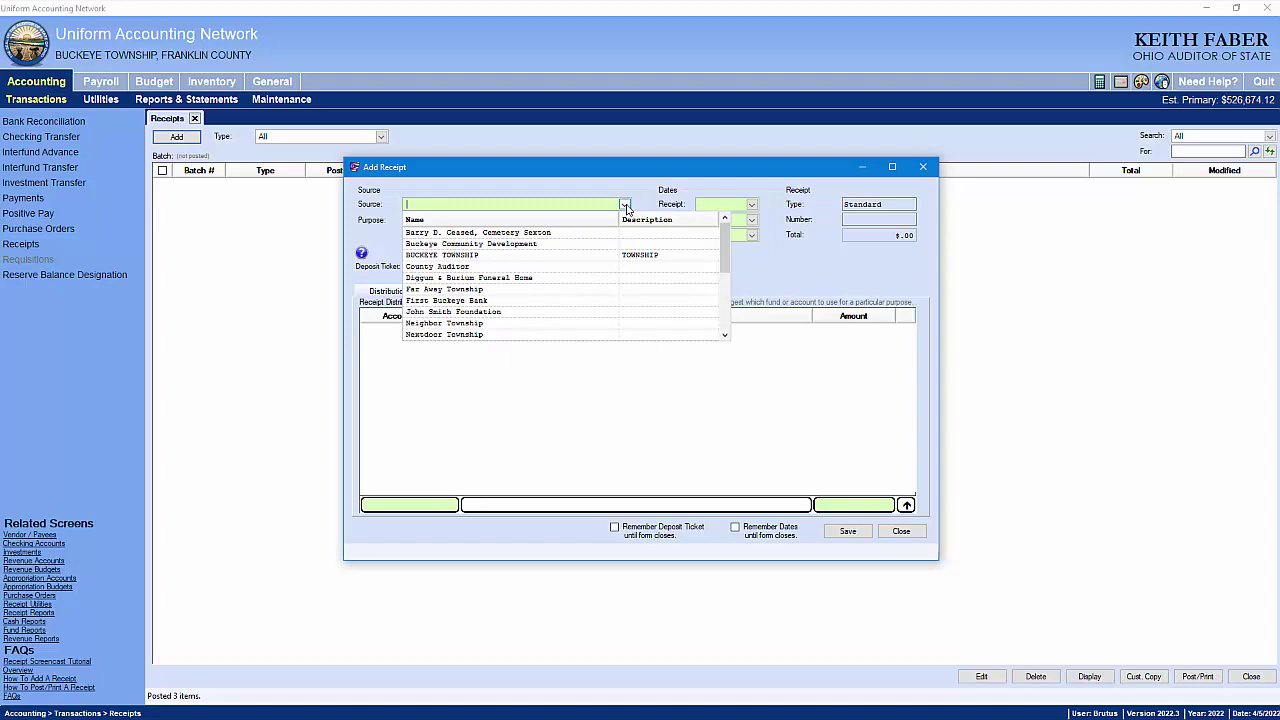
{"action": "type", "text": "bar"}
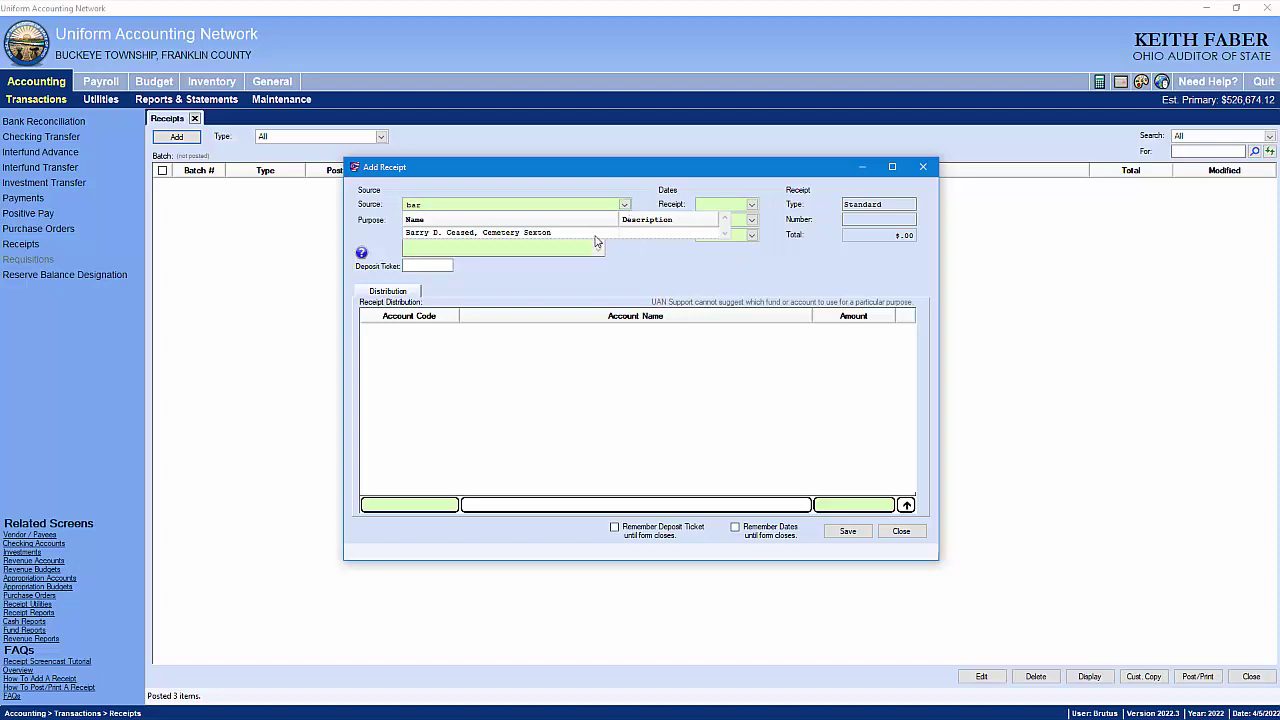
{"action": "left_click", "coordinate": [598, 234]}
{"action": "left_click_drag", "start_coordinate": [574, 172], "coordinate": [290, 166]}
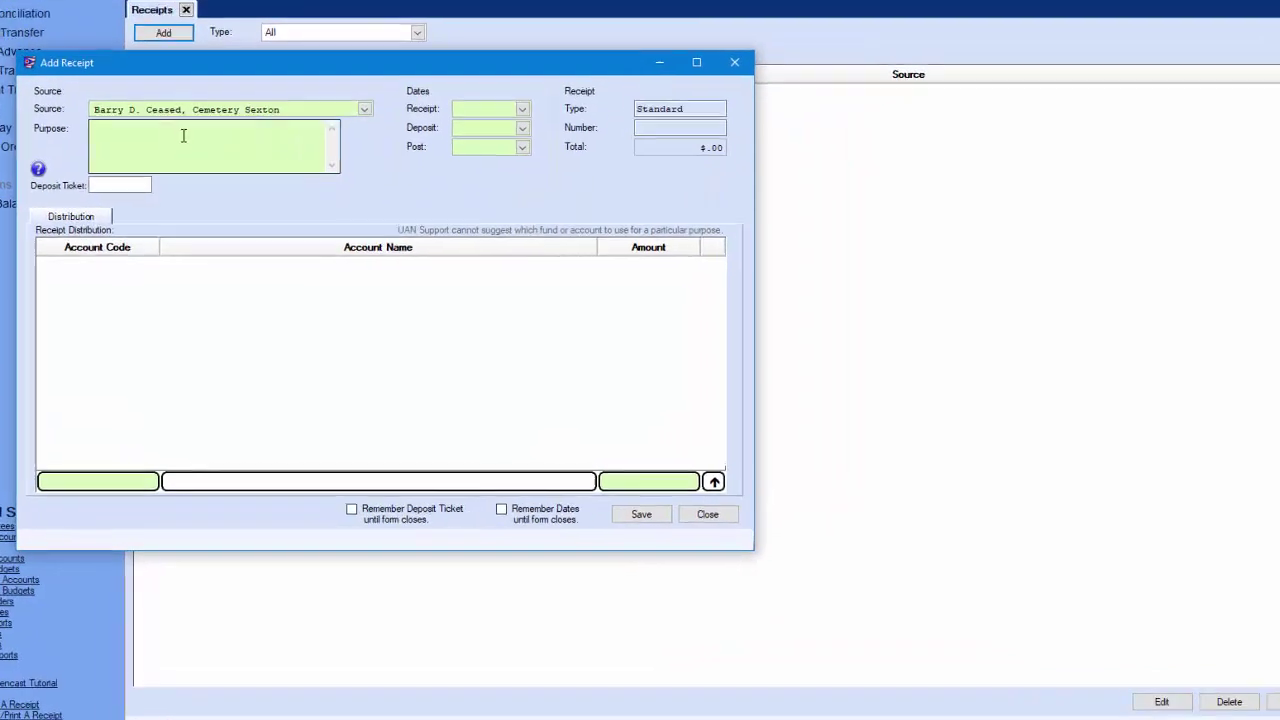
Enter the purpose "Sale of Lots and Open/Close Fees" with "Receipts 60275,60276,60277" on a second line.
{"action": "left_click", "coordinate": [193, 221]}
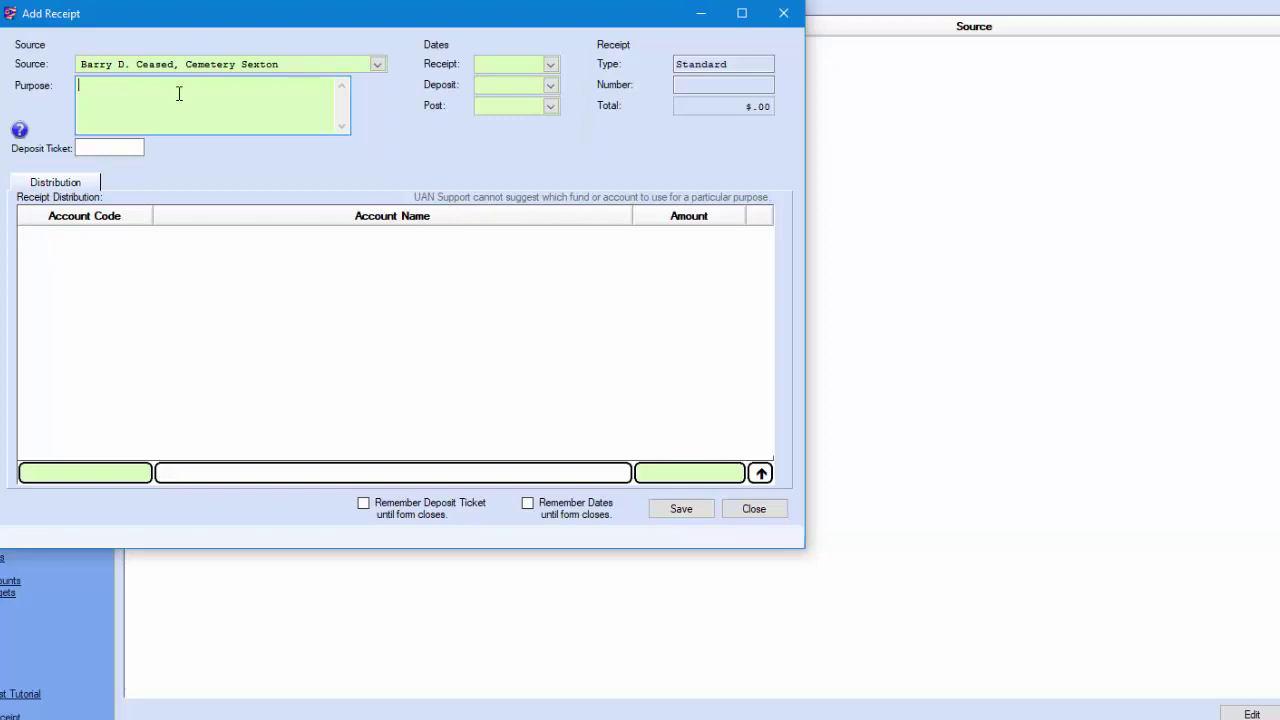
{"action": "type", "text": "Sale c"}
{"action": "type", "text": "f Lots and Open/Close Fees"}
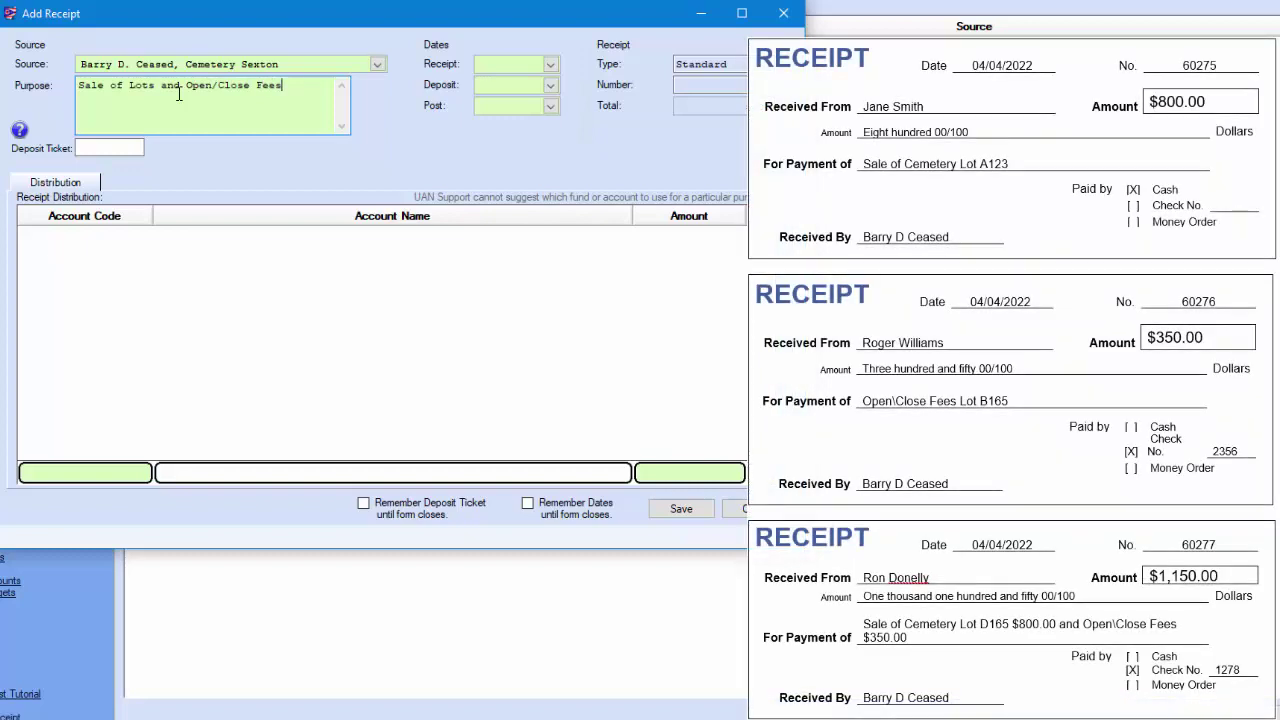
{"action": "key", "text": "Return"}
{"action": "type", "text": "Receipts 60275,60276,60277"}
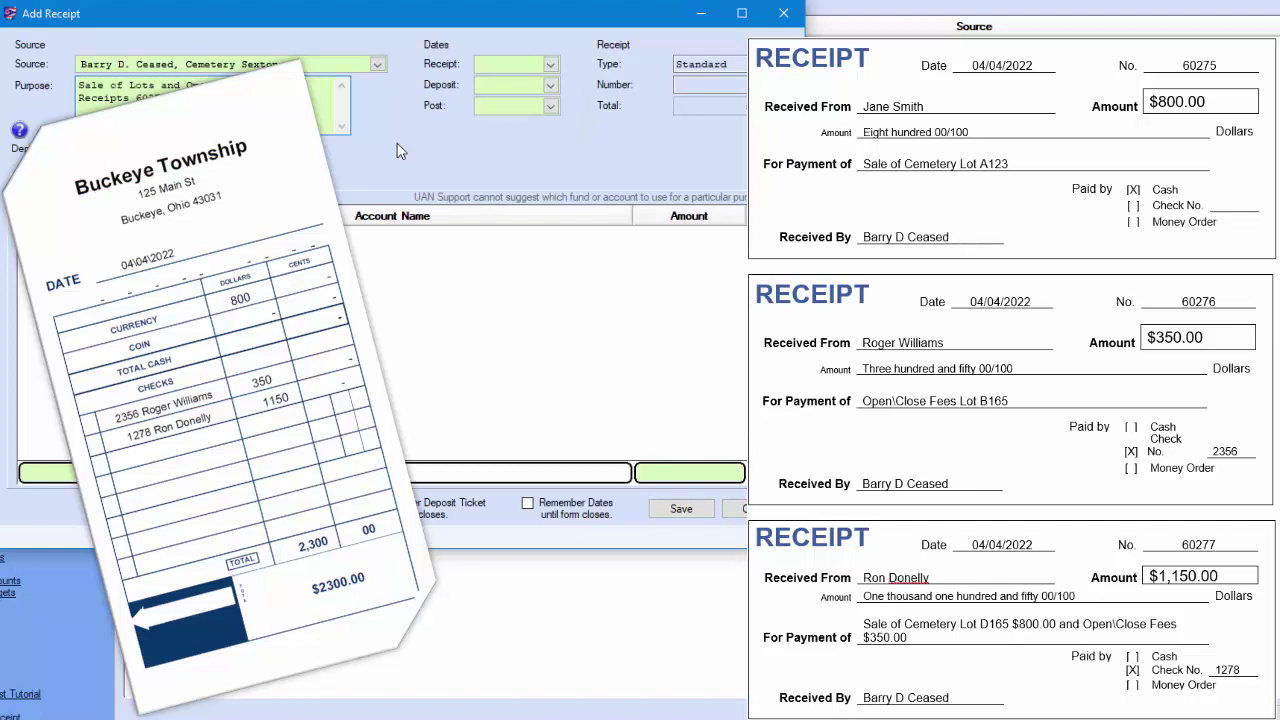
Set the receipt, deposit and post dates to 04/04/2022.
{"action": "left_click", "coordinate": [550, 64]}
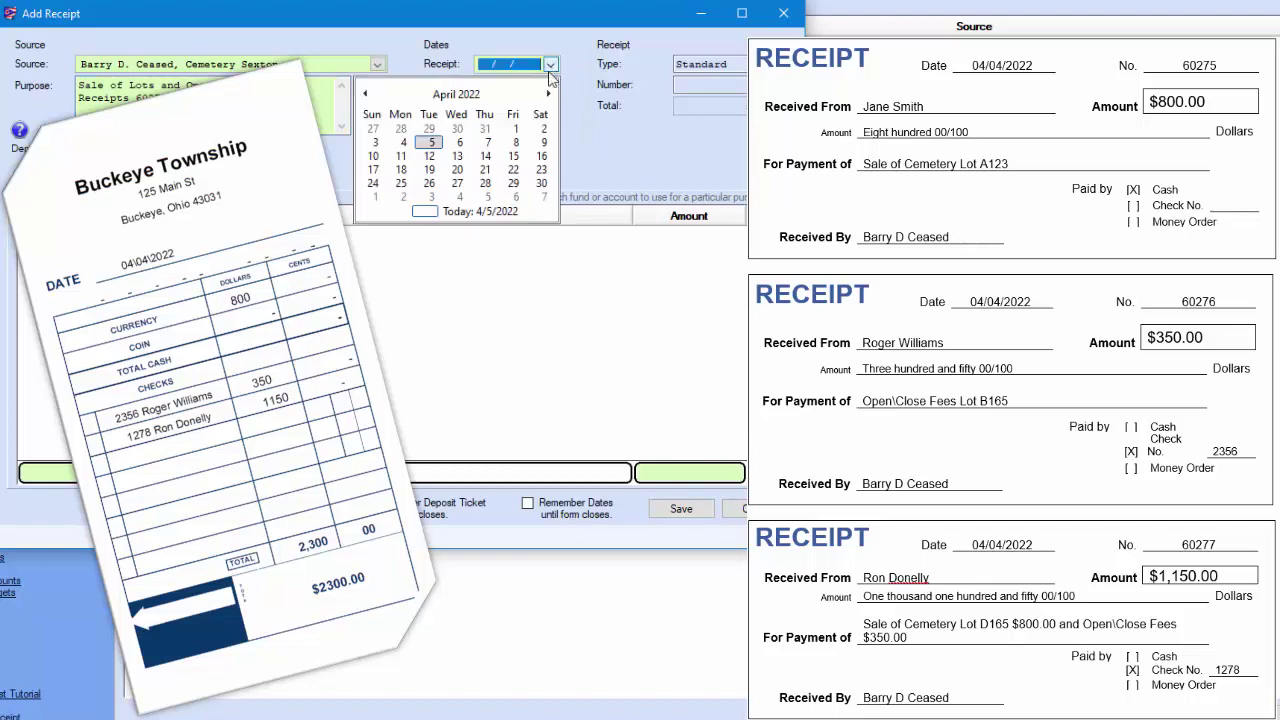
{"action": "left_click", "coordinate": [403, 142]}
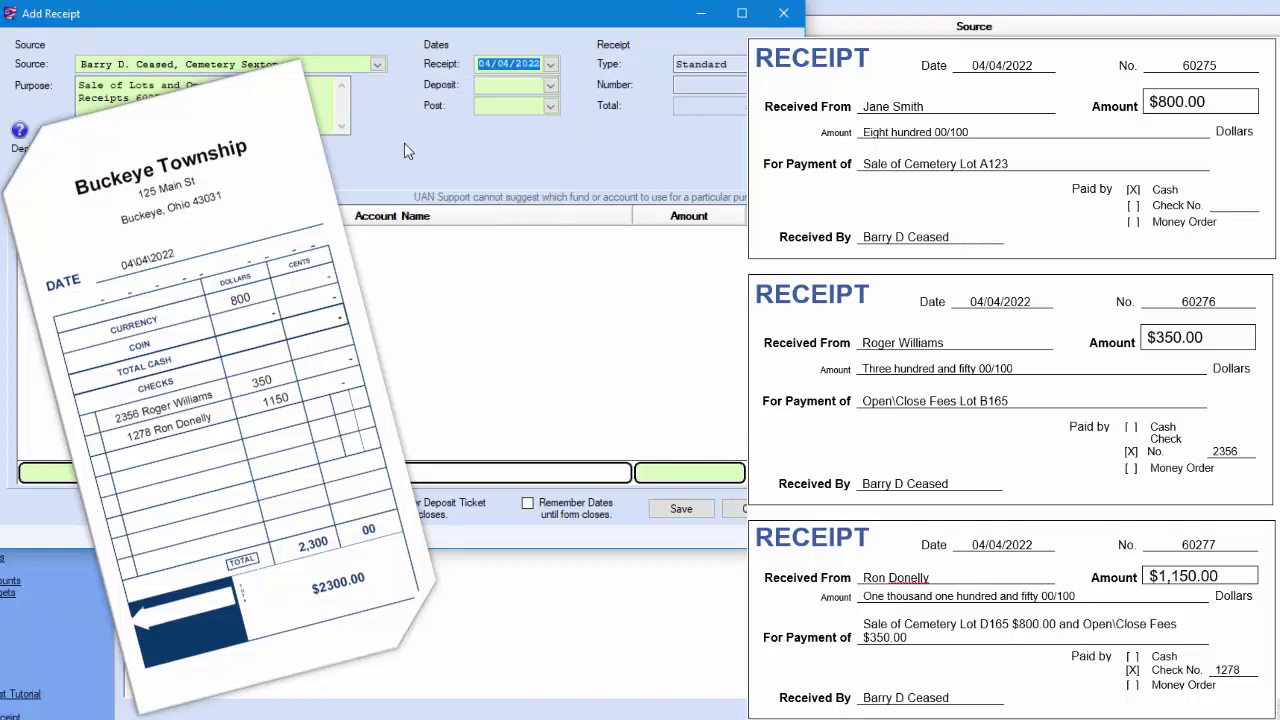
{"action": "left_click", "coordinate": [550, 87]}
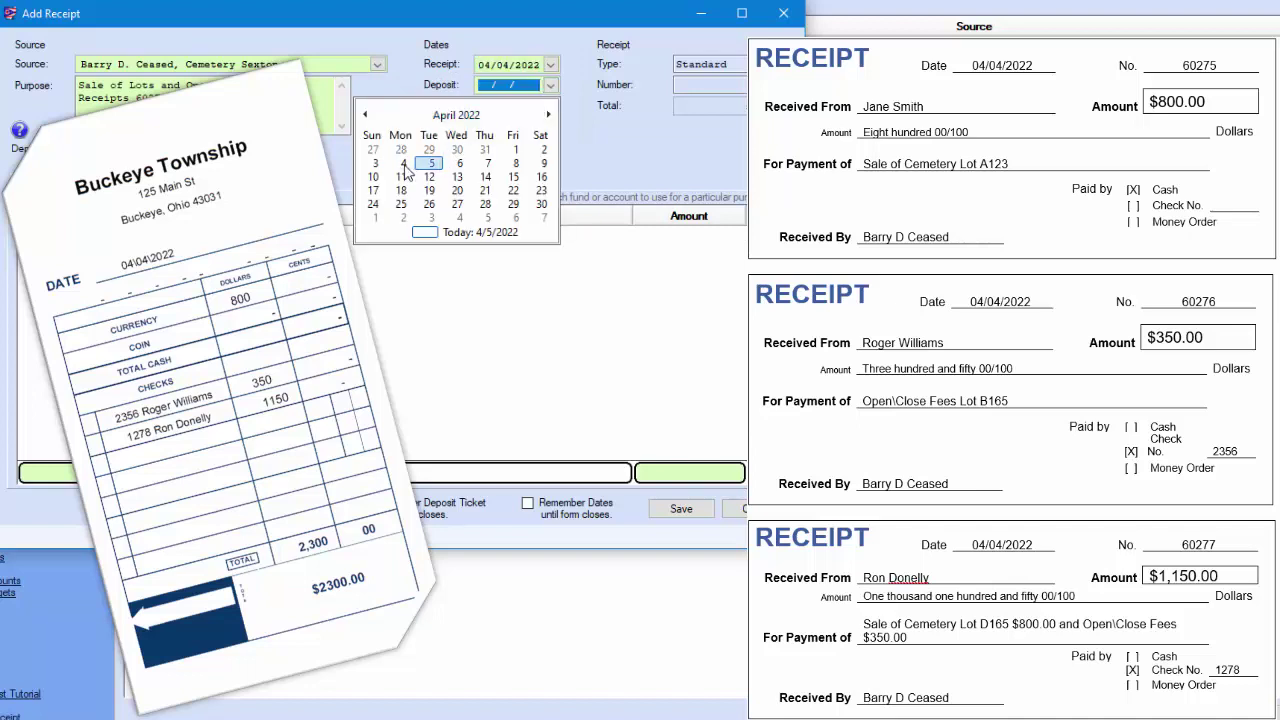
{"action": "left_click", "coordinate": [403, 166]}
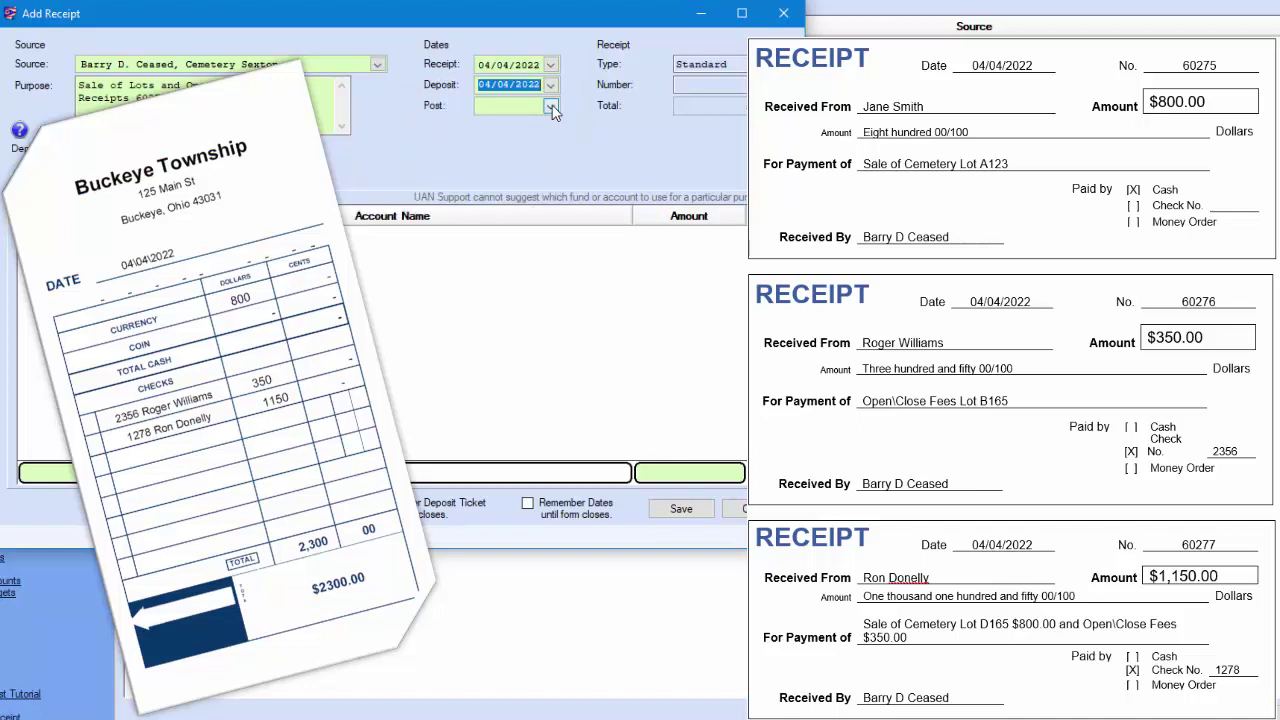
{"action": "left_click", "coordinate": [550, 107]}
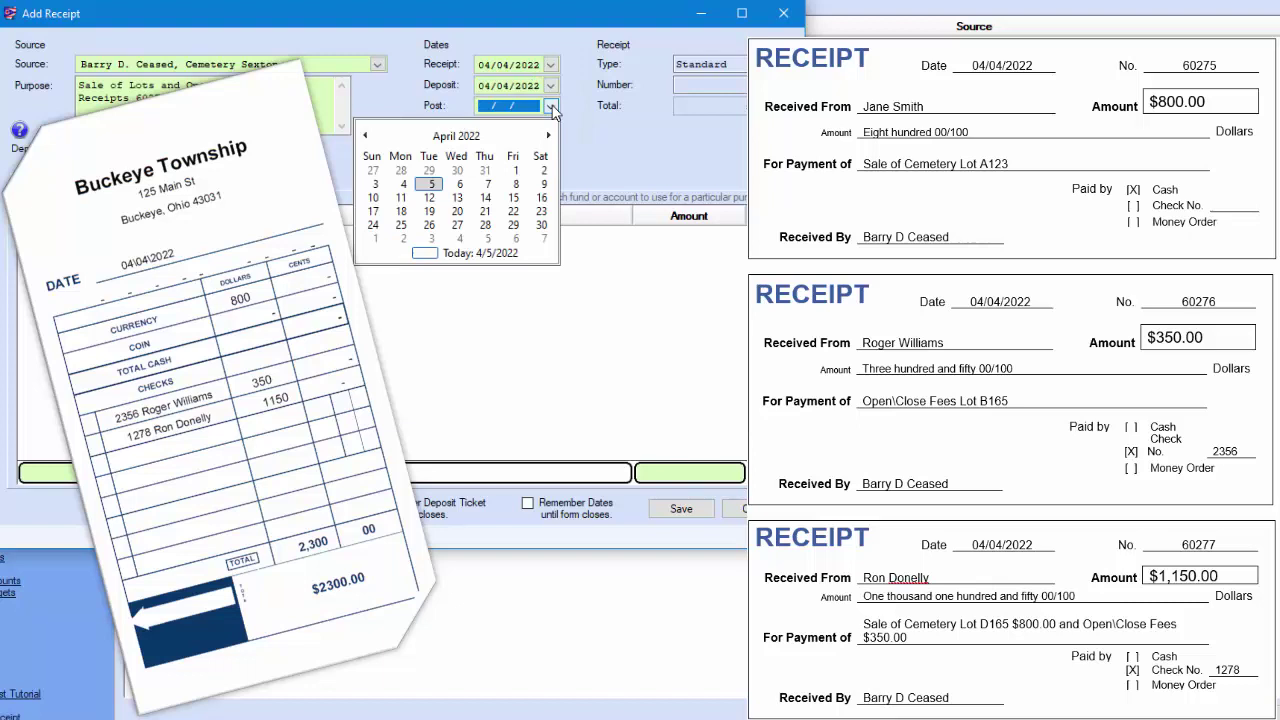
{"action": "left_click", "coordinate": [401, 185]}
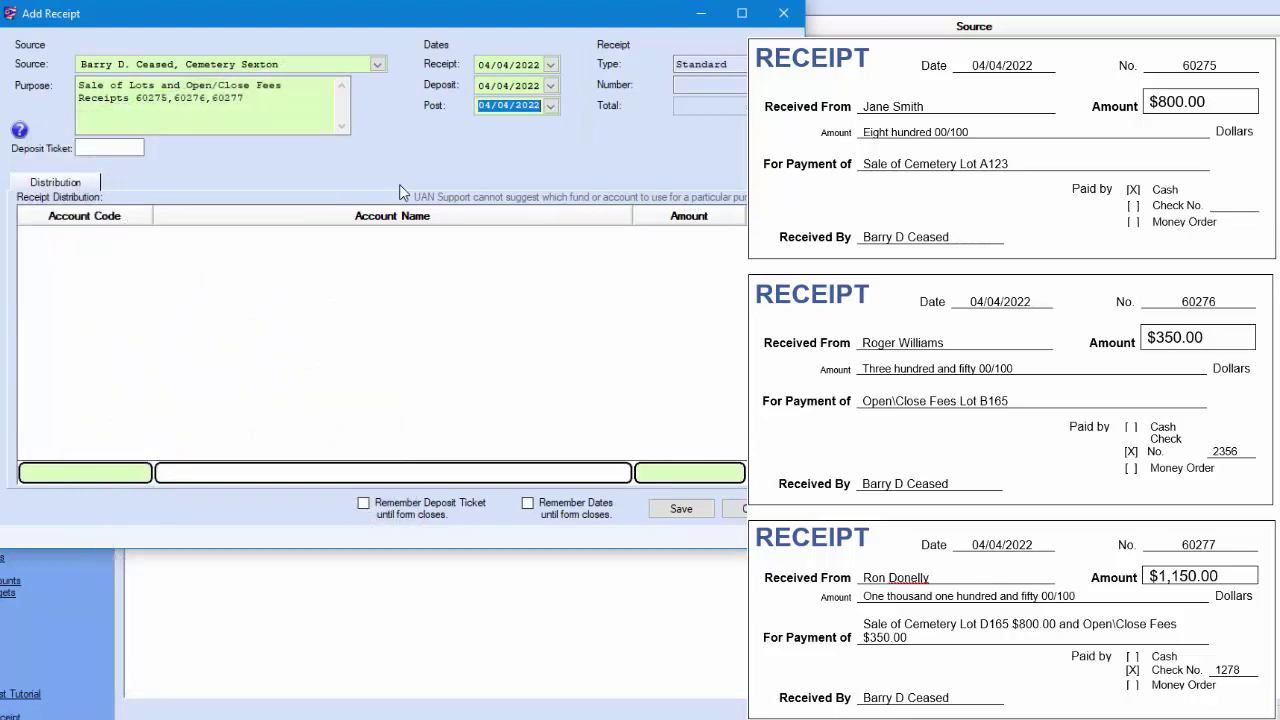
{"action": "left_click", "coordinate": [143, 474]}
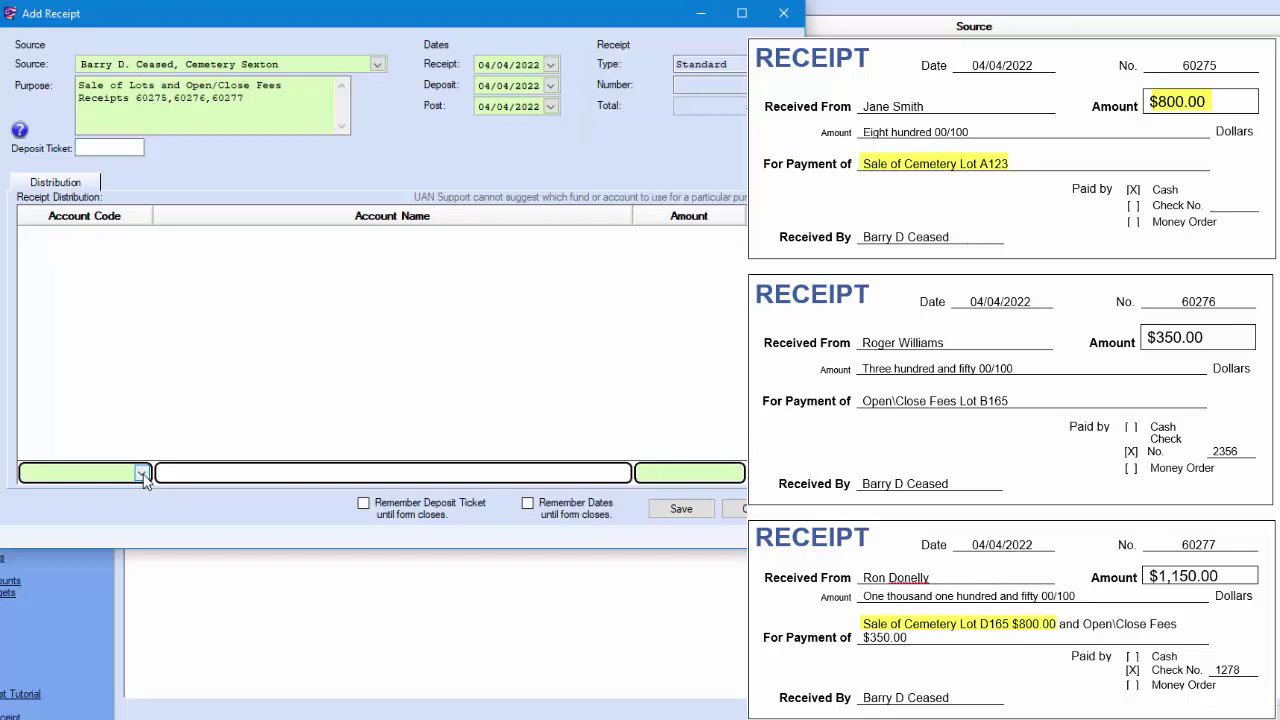
{"action": "left_click", "coordinate": [143, 474]}
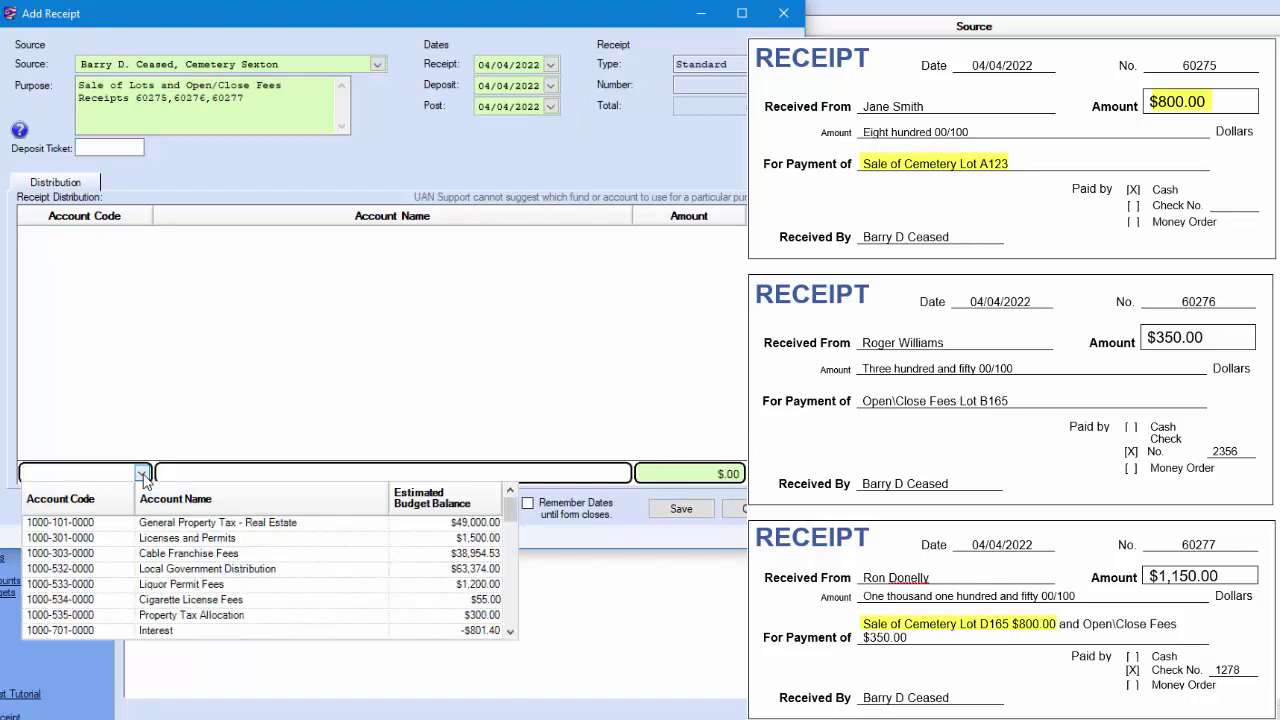
{"action": "type", "text": "204"}
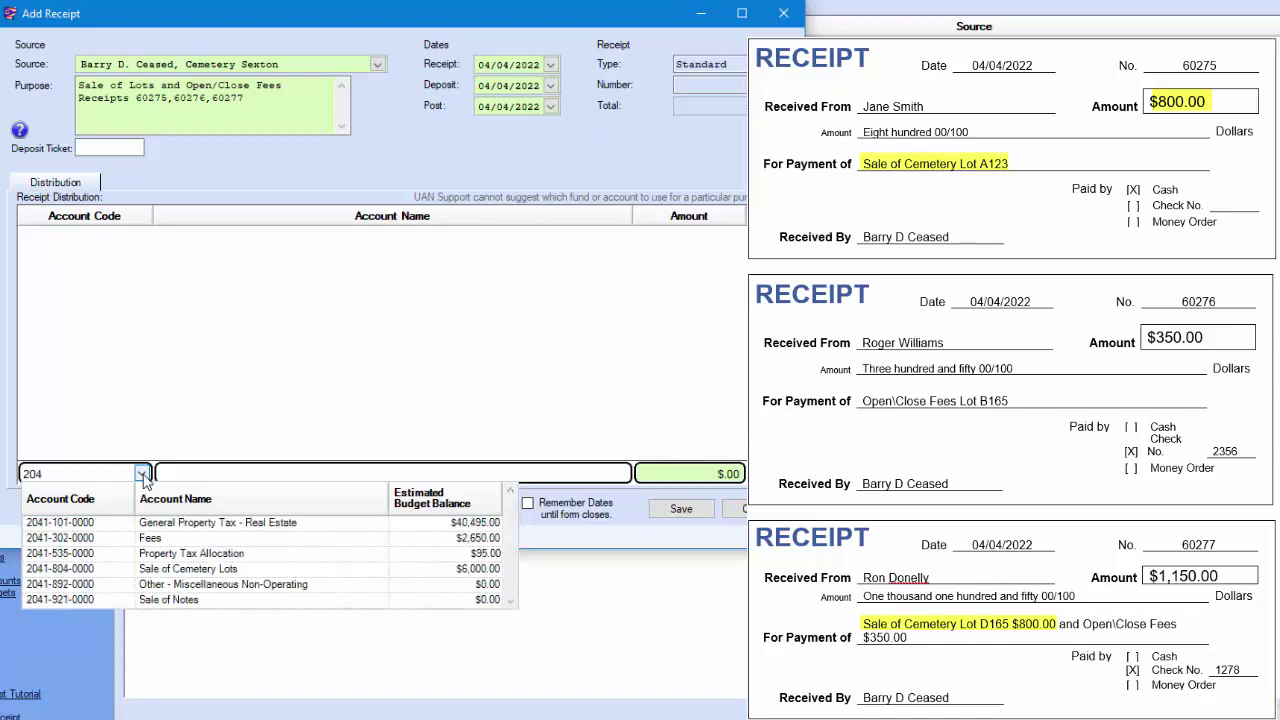
{"action": "type", "text": "1-804-0000"}
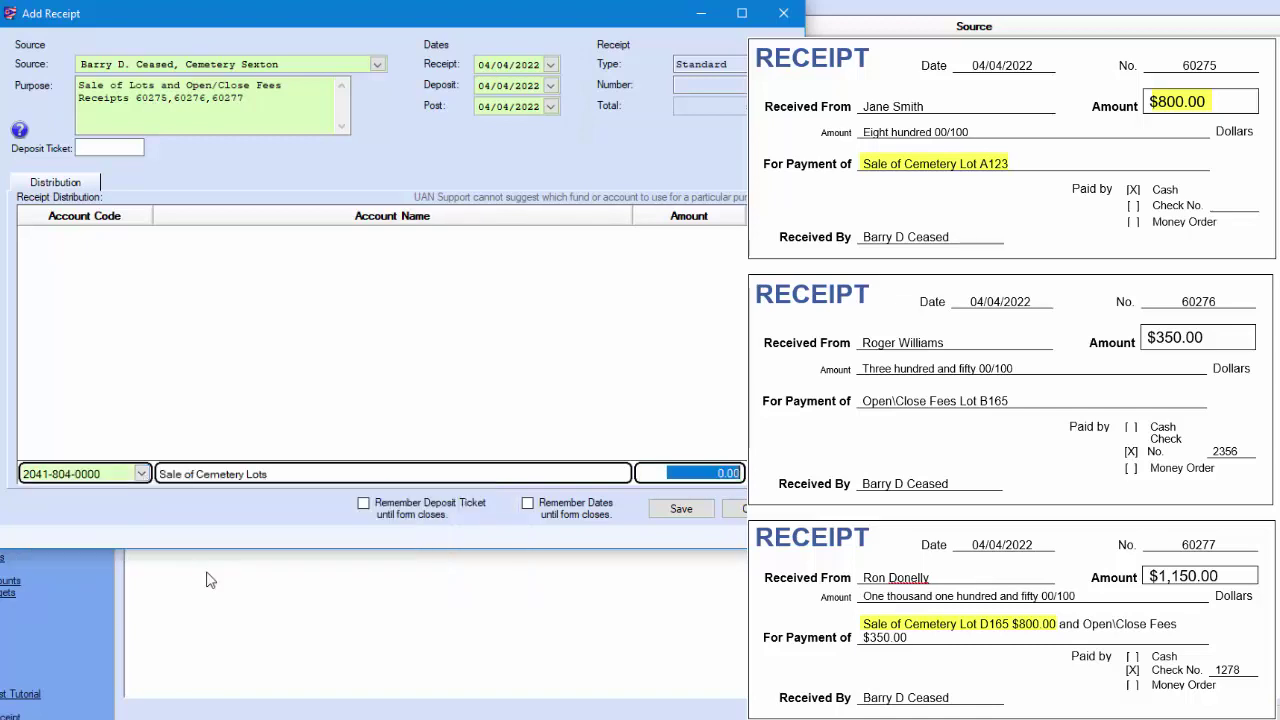
{"action": "left_click", "coordinate": [206, 572]}
{"action": "type", "text": "1600."}
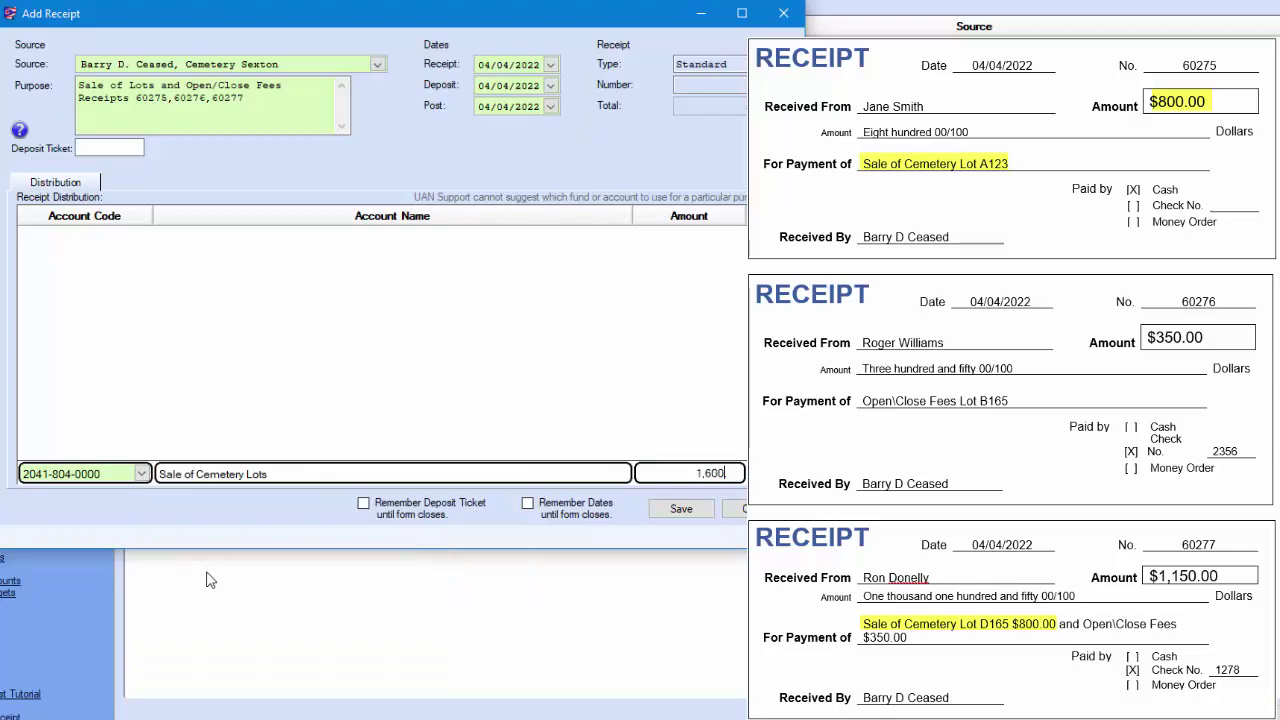
{"action": "key", "text": "Return"}
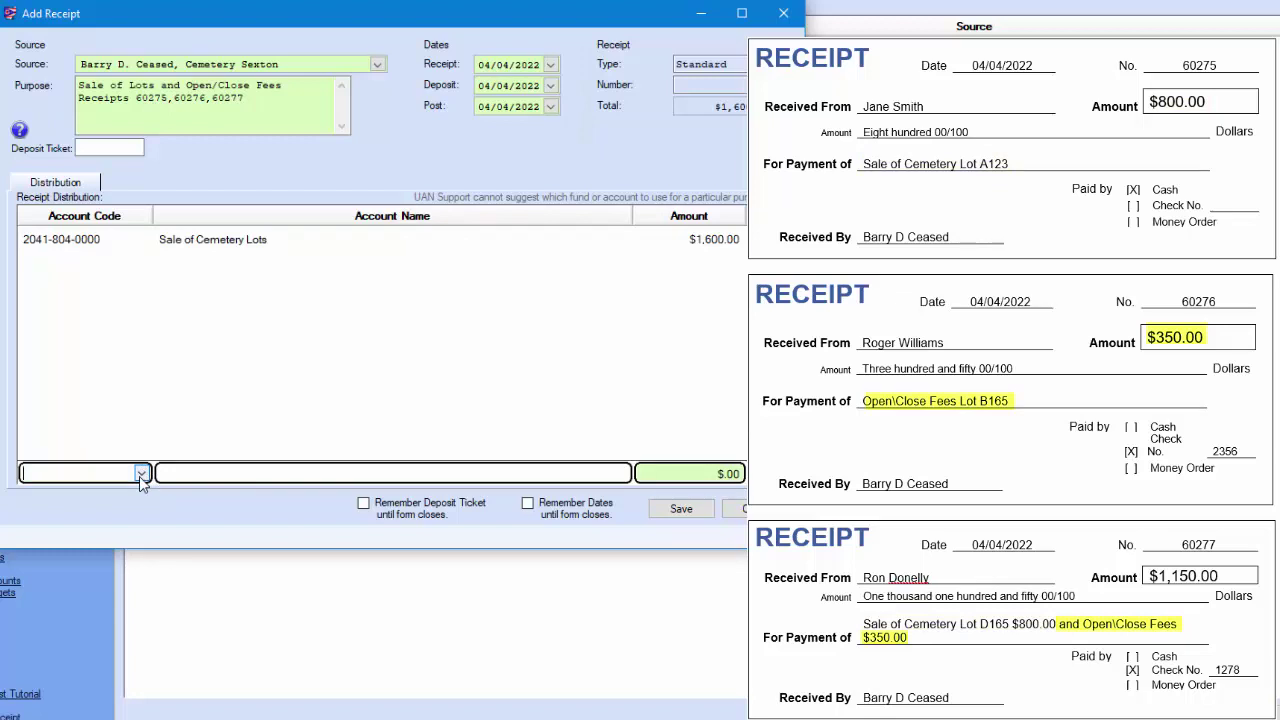
{"action": "left_click", "coordinate": [142, 474]}
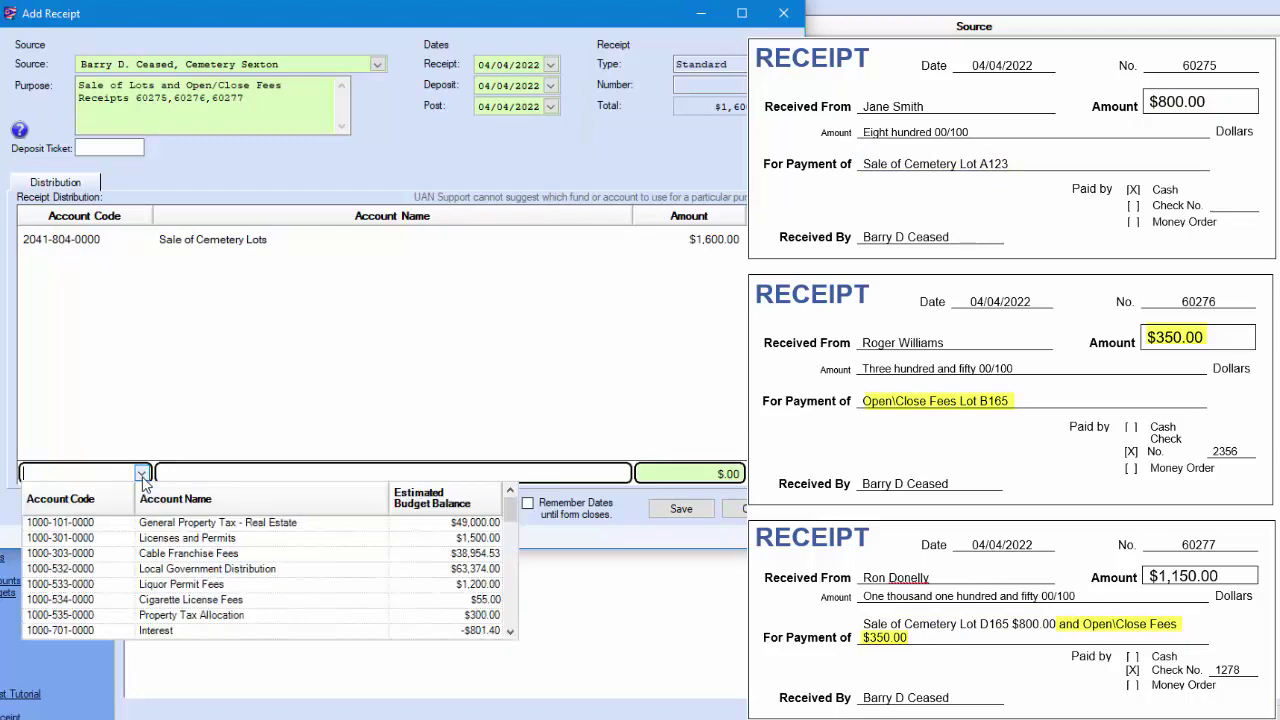
{"action": "type", "text": "2041"}
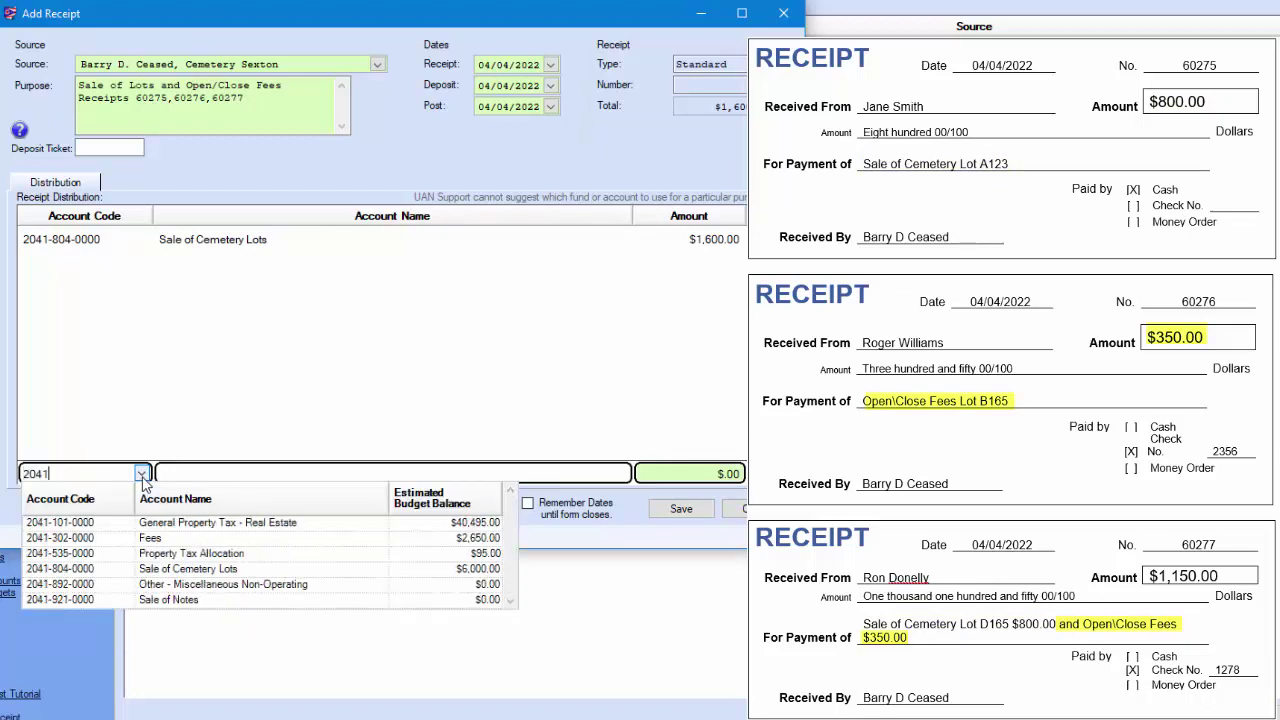
{"action": "left_click", "coordinate": [151, 539]}
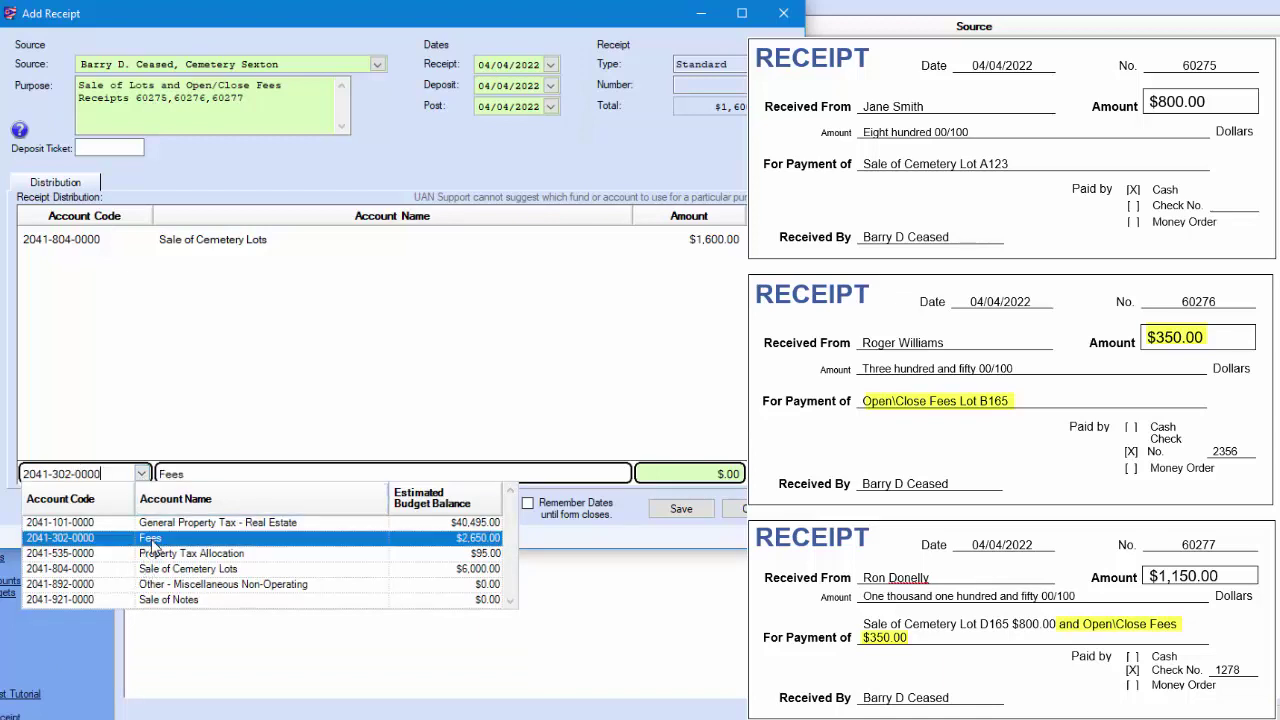
{"action": "type", "text": "700."}
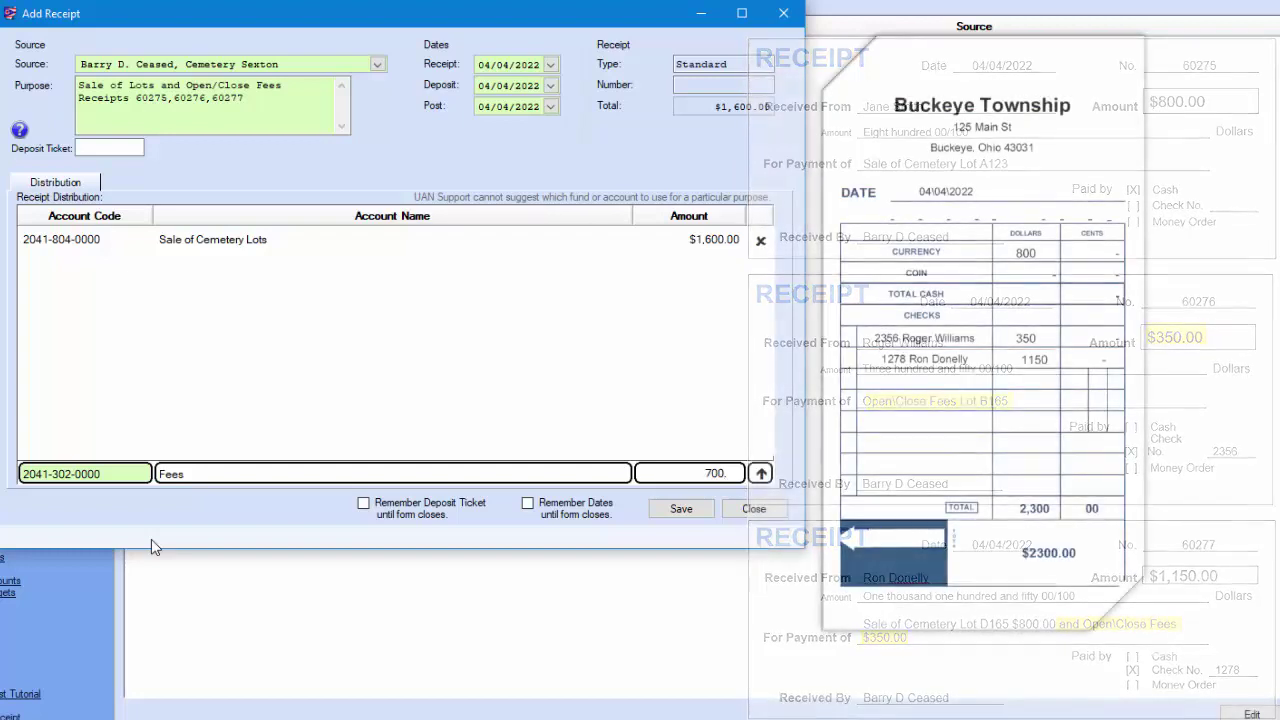
{"action": "key", "text": "Return"}
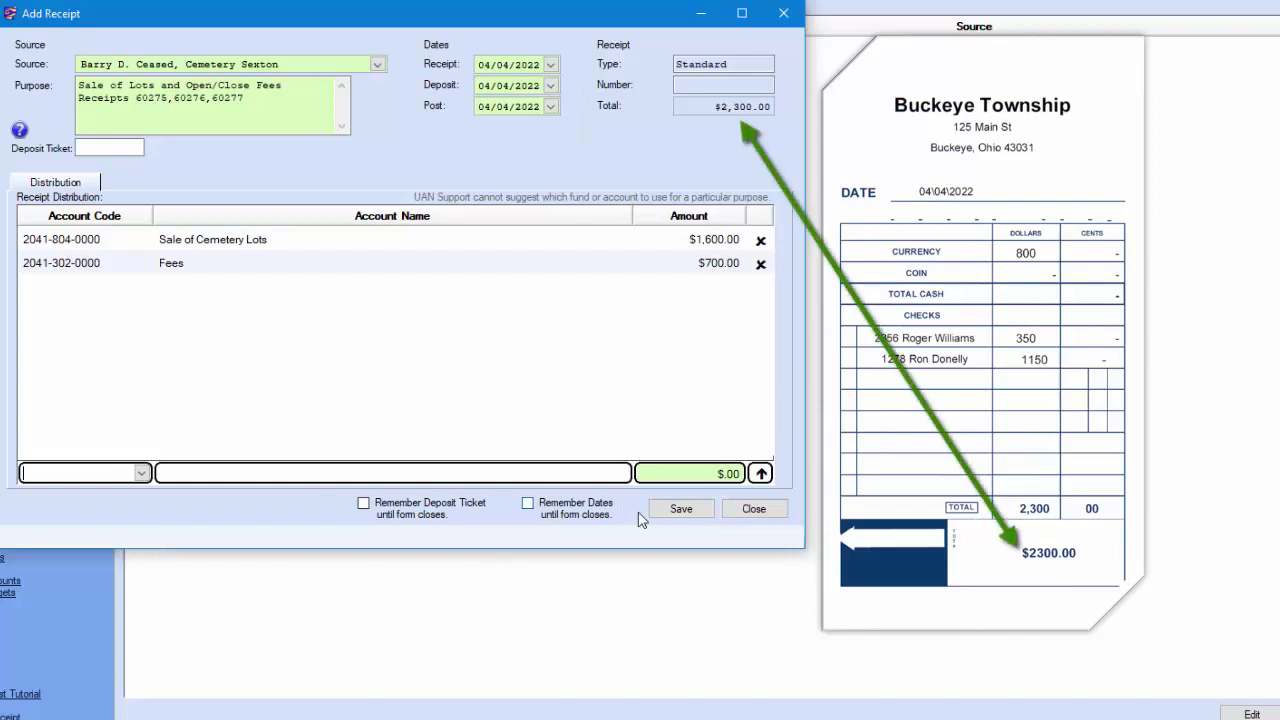
Save the $2,300.00 cemetery receipt and close the receipt entry form.
{"action": "left_click", "coordinate": [686, 516]}
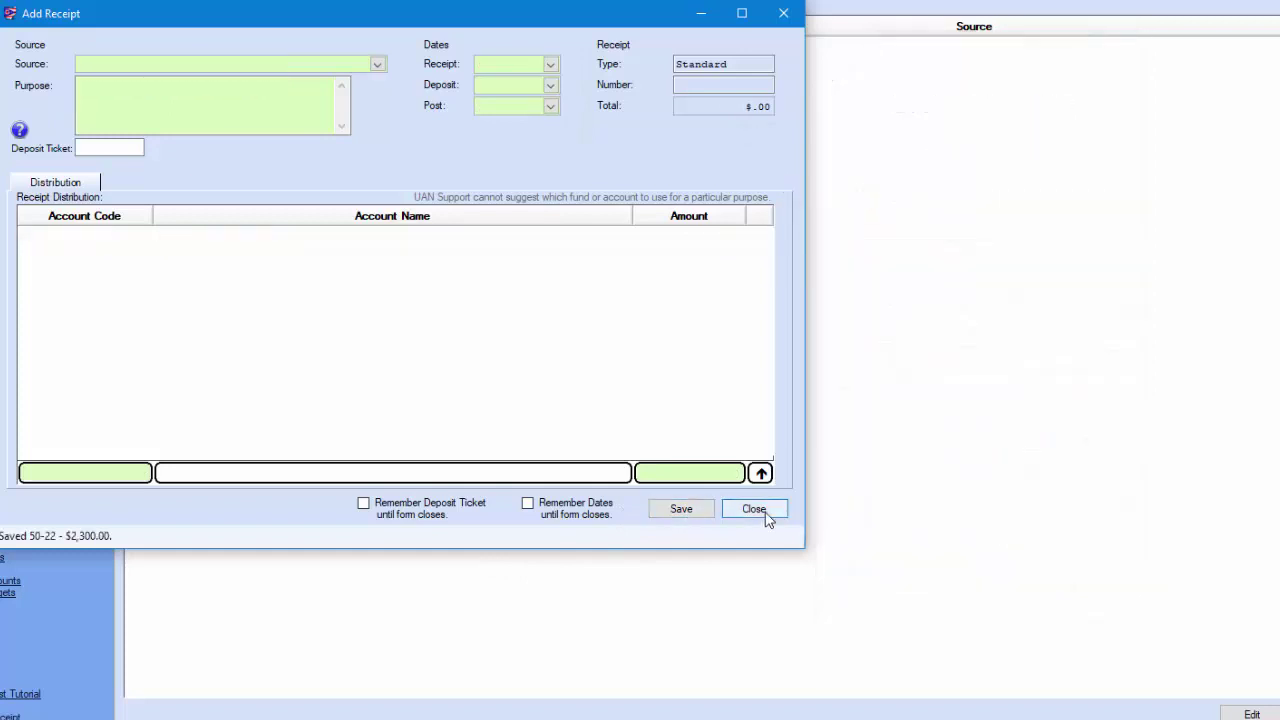
{"action": "left_click", "coordinate": [765, 514]}
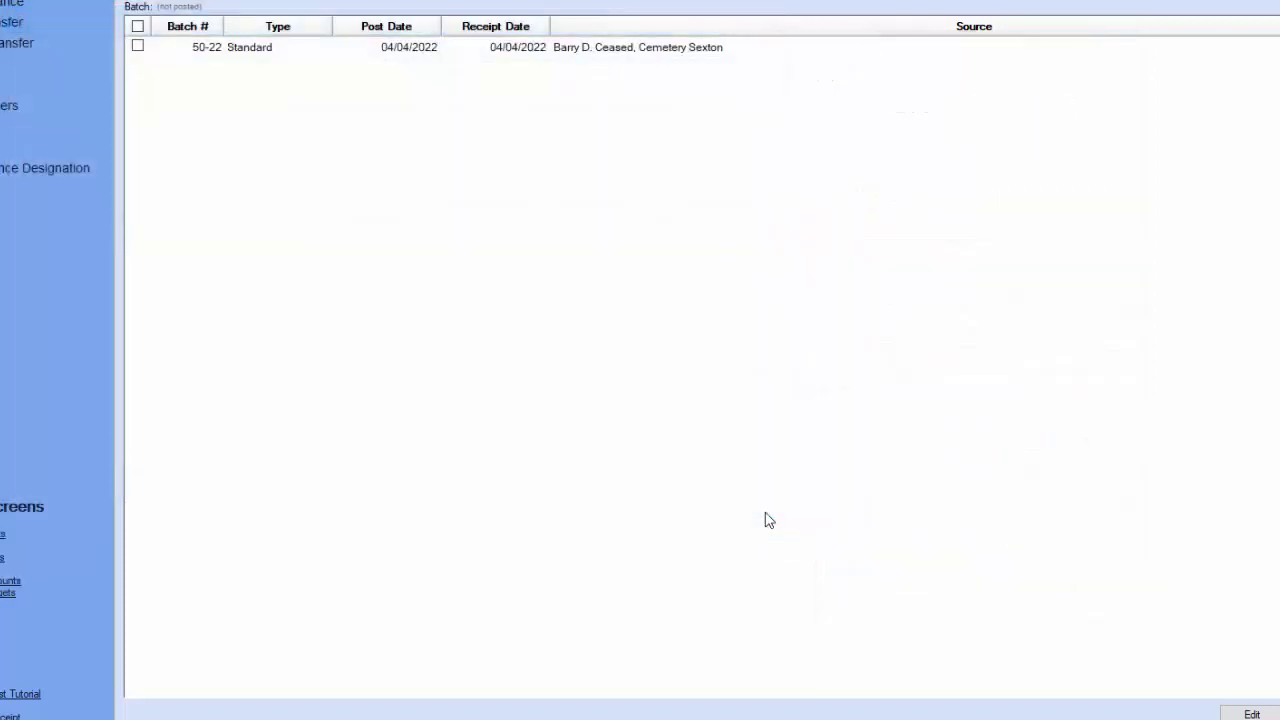
Post the cemetery receipt from the batch and print it on the Ultimate Fake Printer, confirming the printout.
{"action": "left_click", "coordinate": [140, 47]}
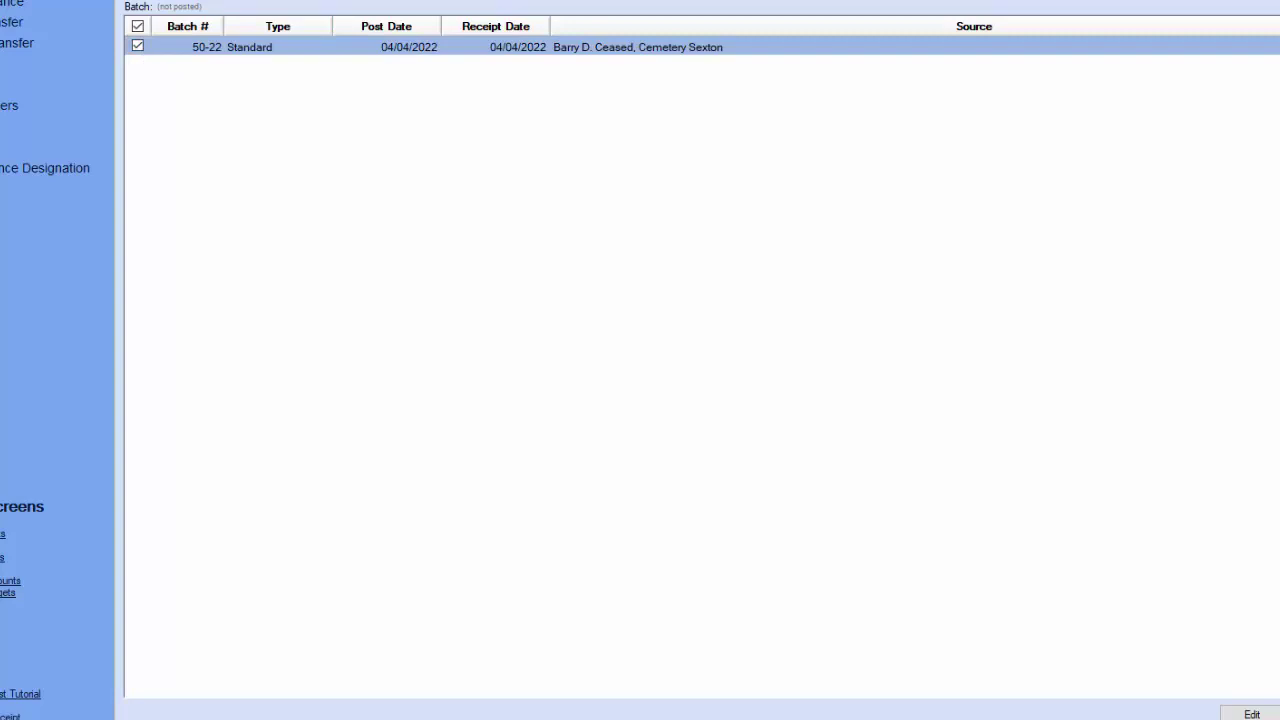
{"action": "left_click", "coordinate": [1279, 714]}
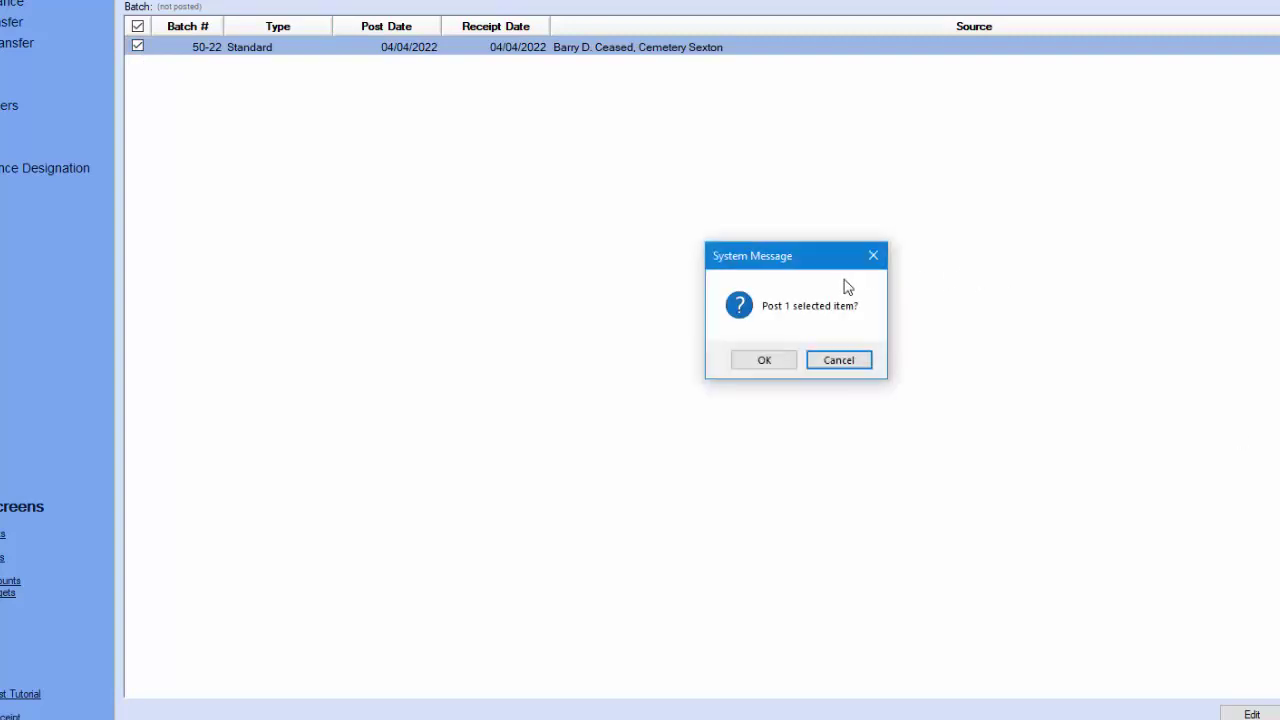
{"action": "left_click", "coordinate": [762, 362]}
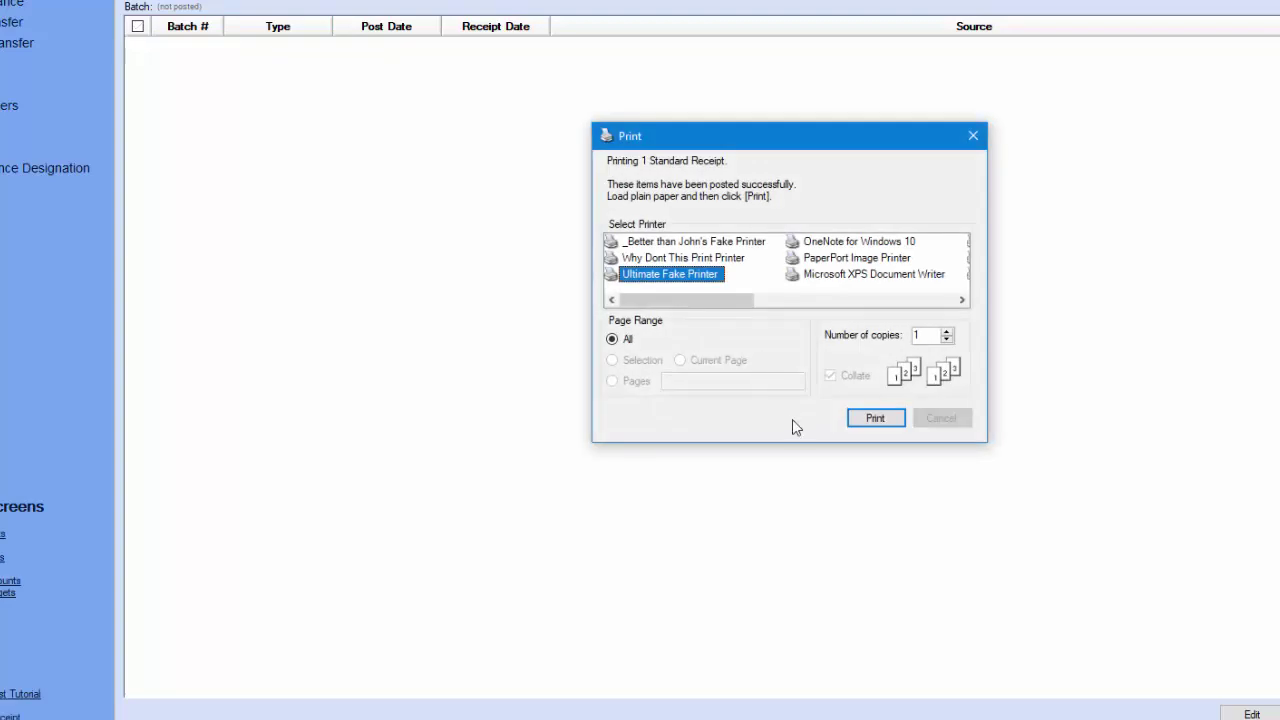
{"action": "left_click", "coordinate": [871, 420]}
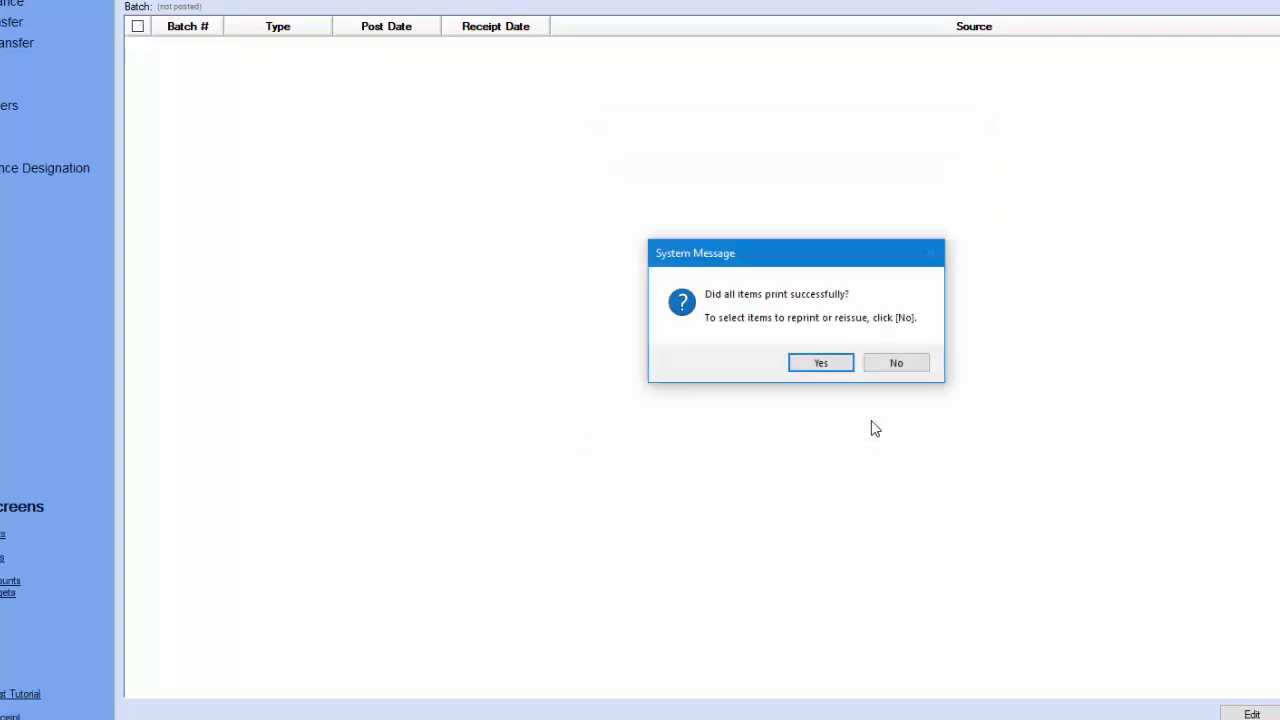
{"action": "left_click", "coordinate": [816, 366]}
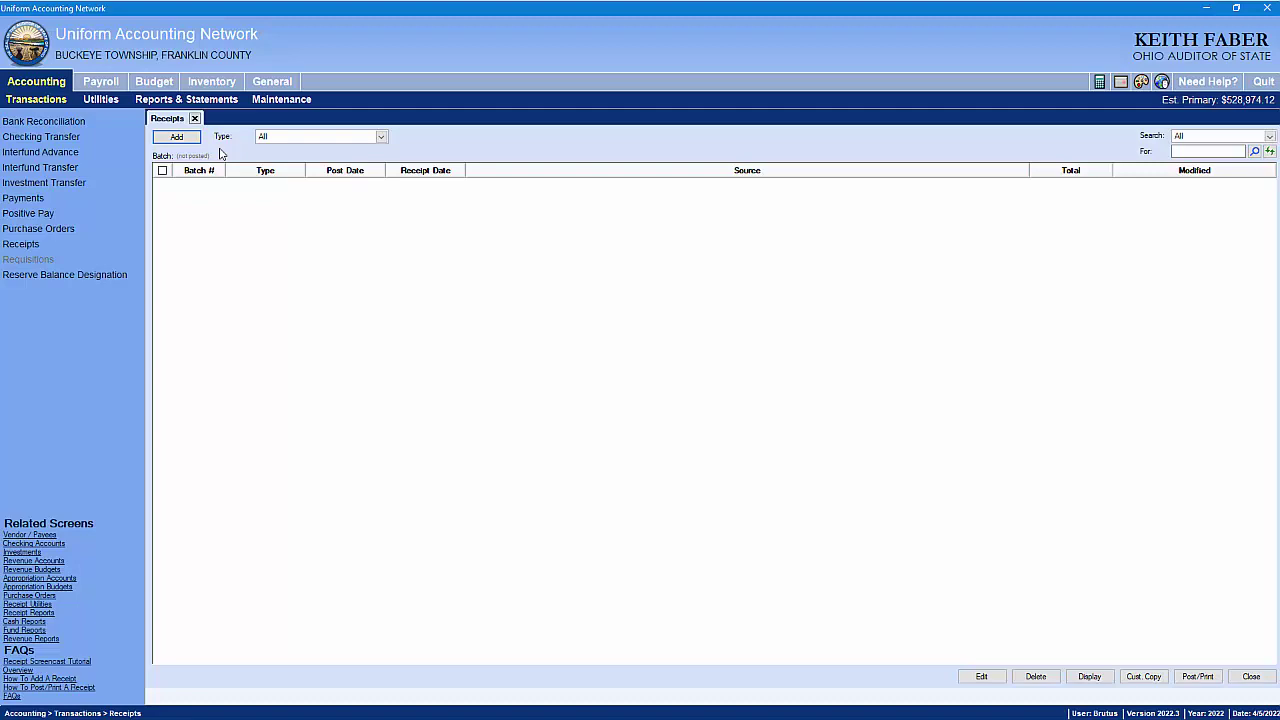
Start a standard receipt with source Treasurer of State and purpose "Gas Tax Revenue - Direct Deposit".
{"action": "left_click", "coordinate": [196, 141]}
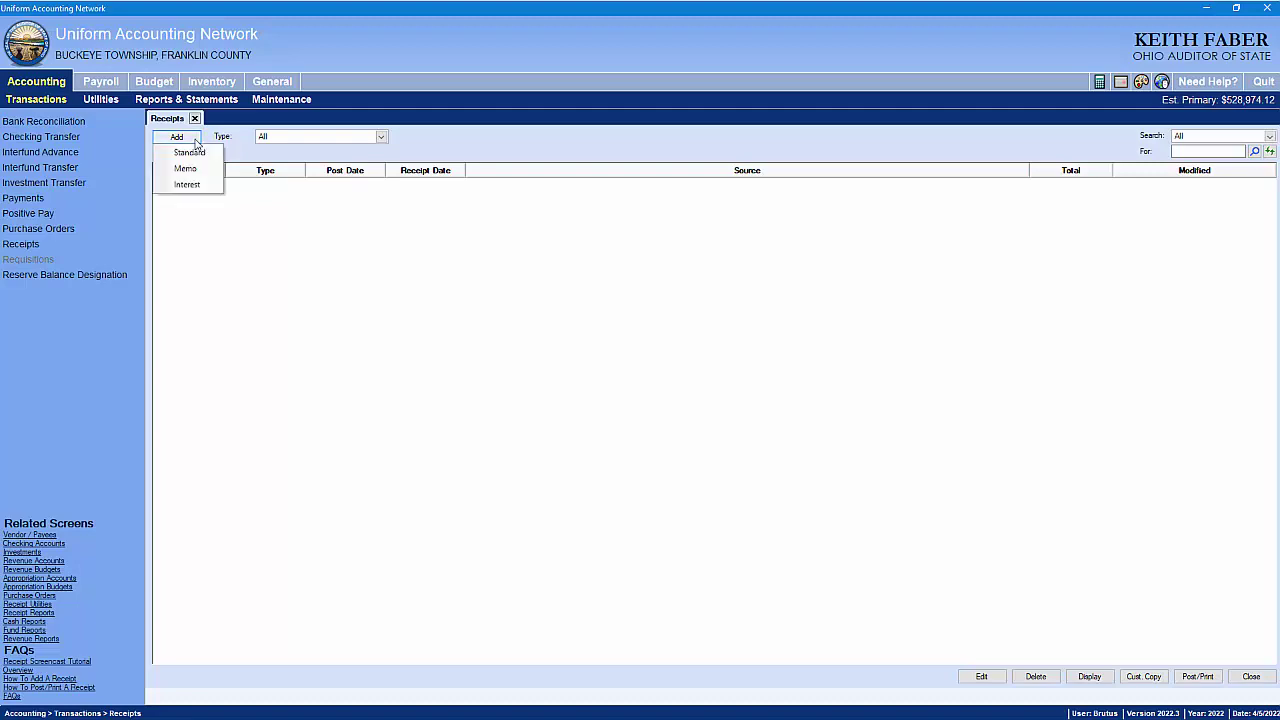
{"action": "left_click", "coordinate": [203, 152]}
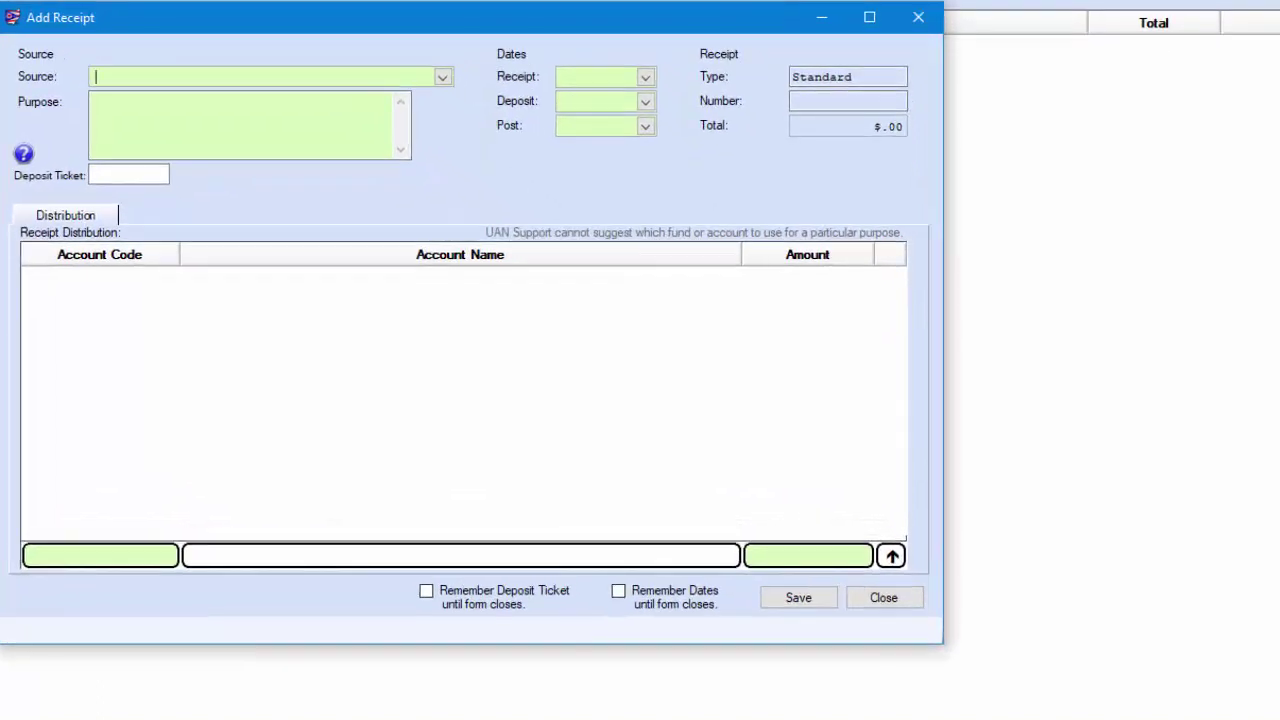
{"action": "type", "text": "Tr"}
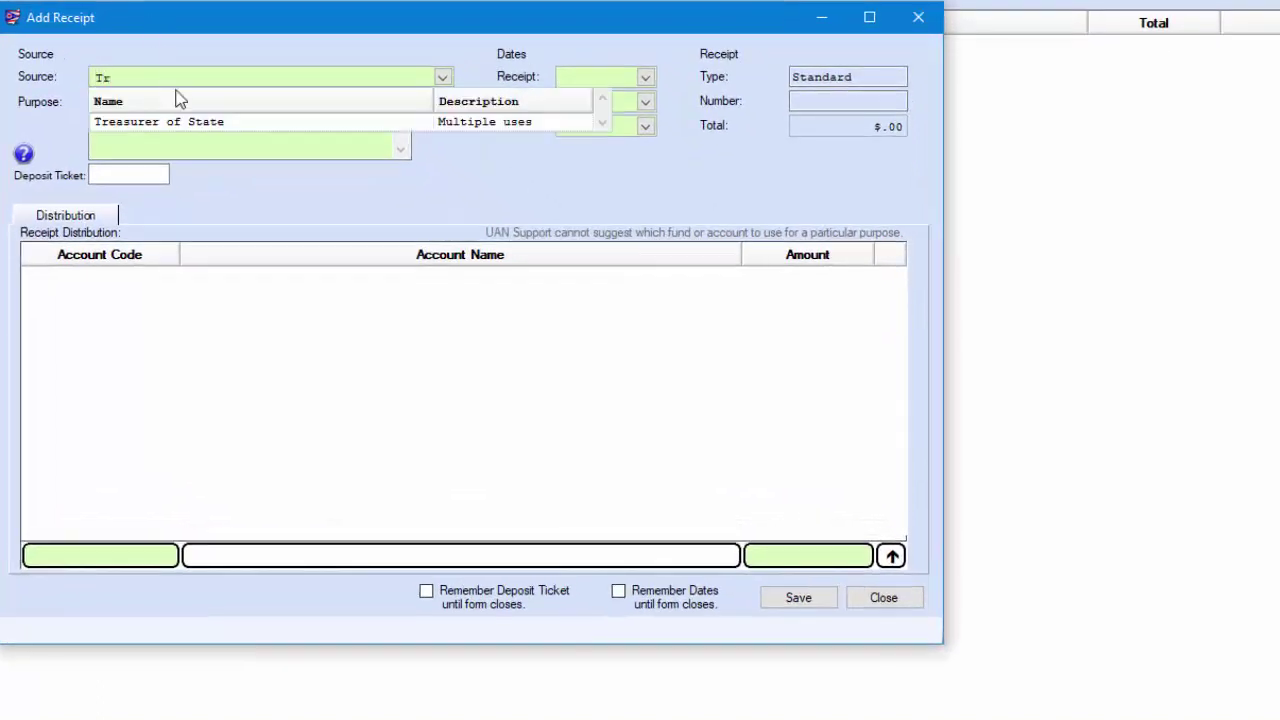
{"action": "left_click", "coordinate": [183, 121]}
{"action": "left_click", "coordinate": [299, 126]}
{"action": "type", "text": "G"}
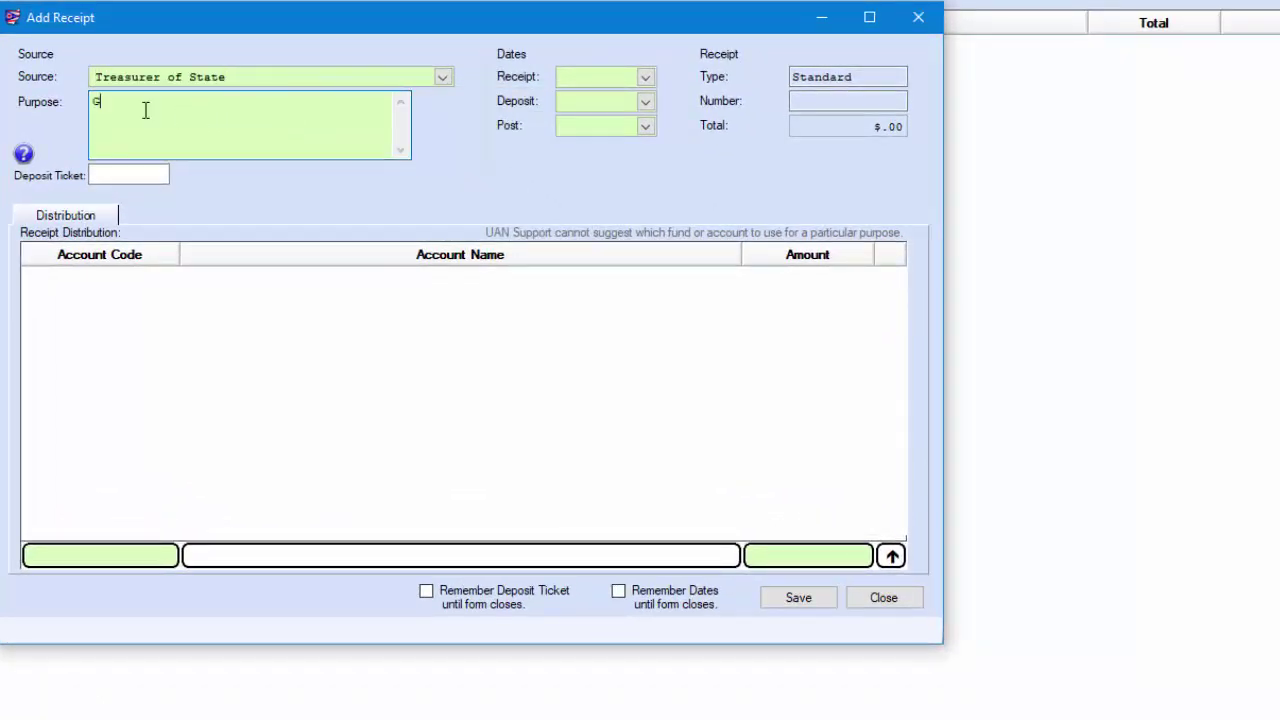
{"action": "type", "text": "as Tax Revenue - Direct Deposit"}
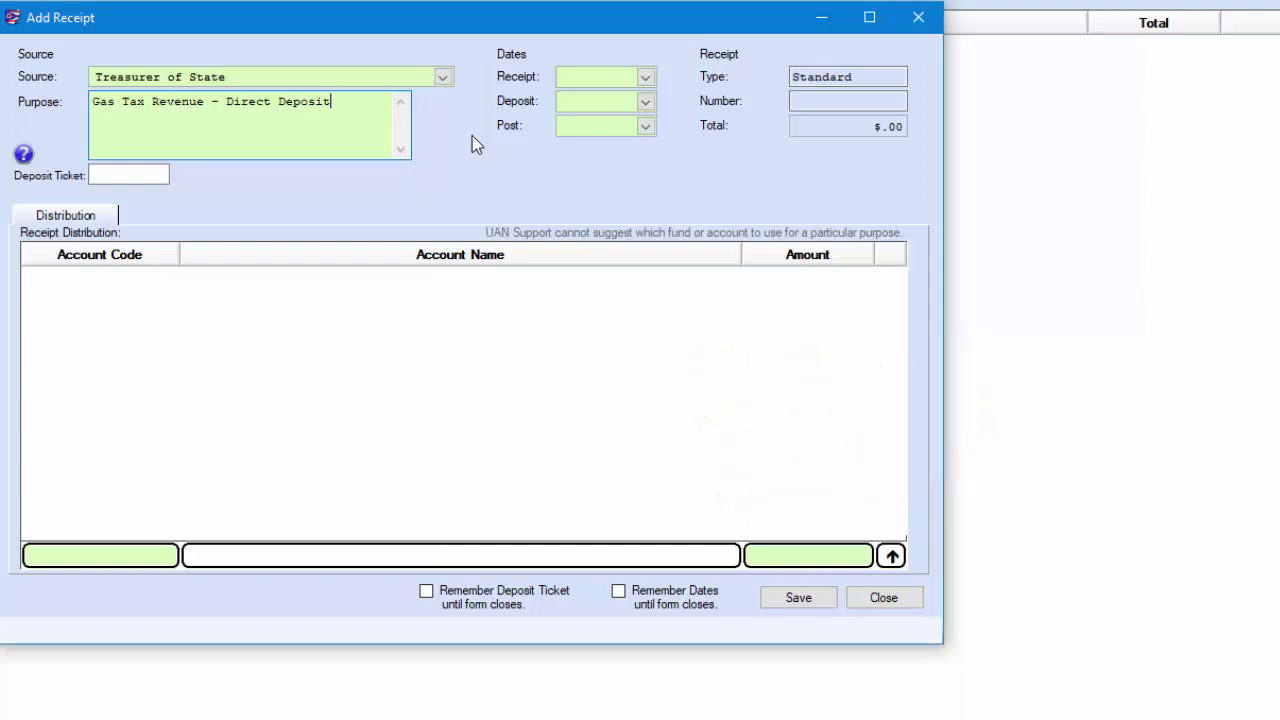
Set the gas tax receipt's receipt, deposit and post dates to 04/01/2022.
{"action": "left_click", "coordinate": [645, 76]}
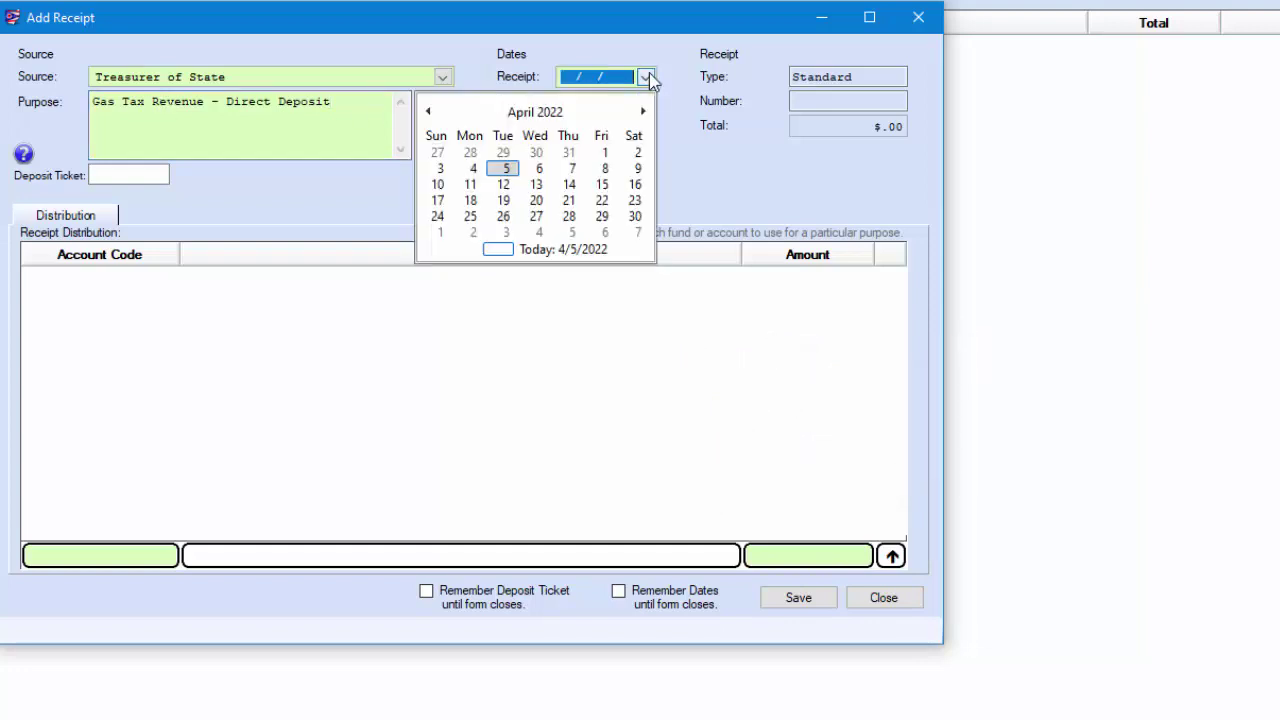
{"action": "left_click", "coordinate": [603, 155]}
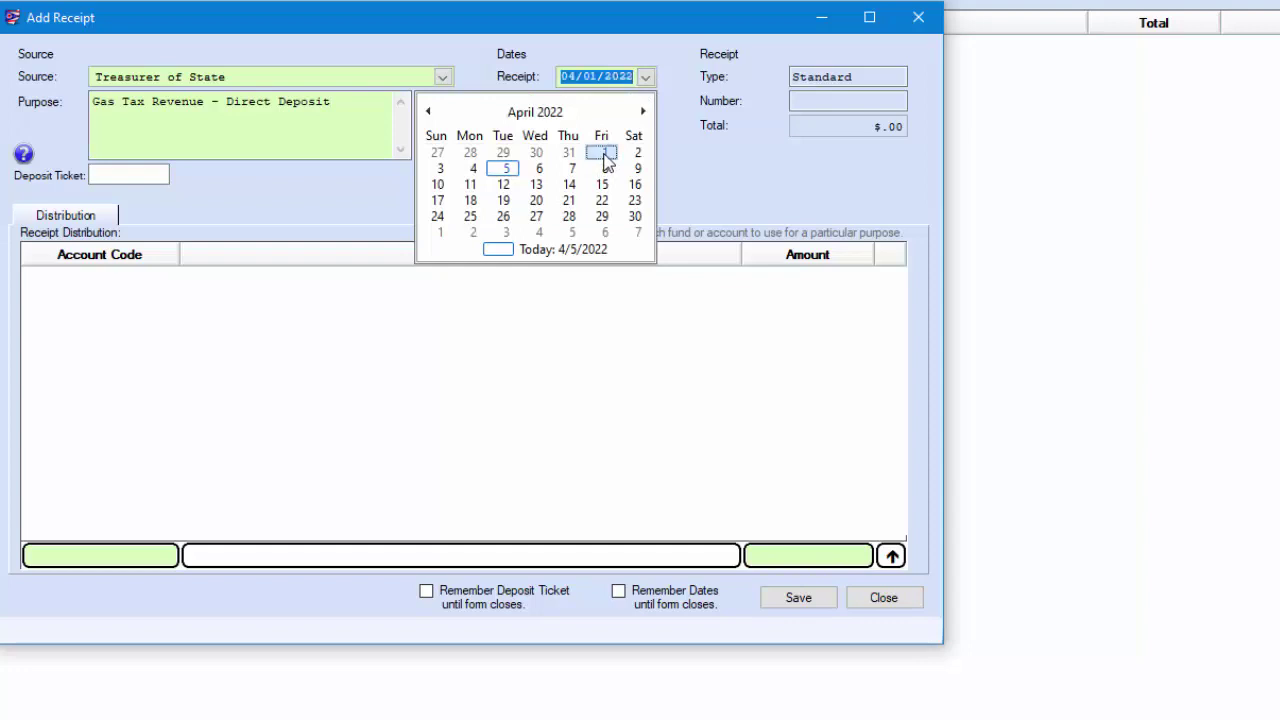
{"action": "left_click", "coordinate": [645, 101]}
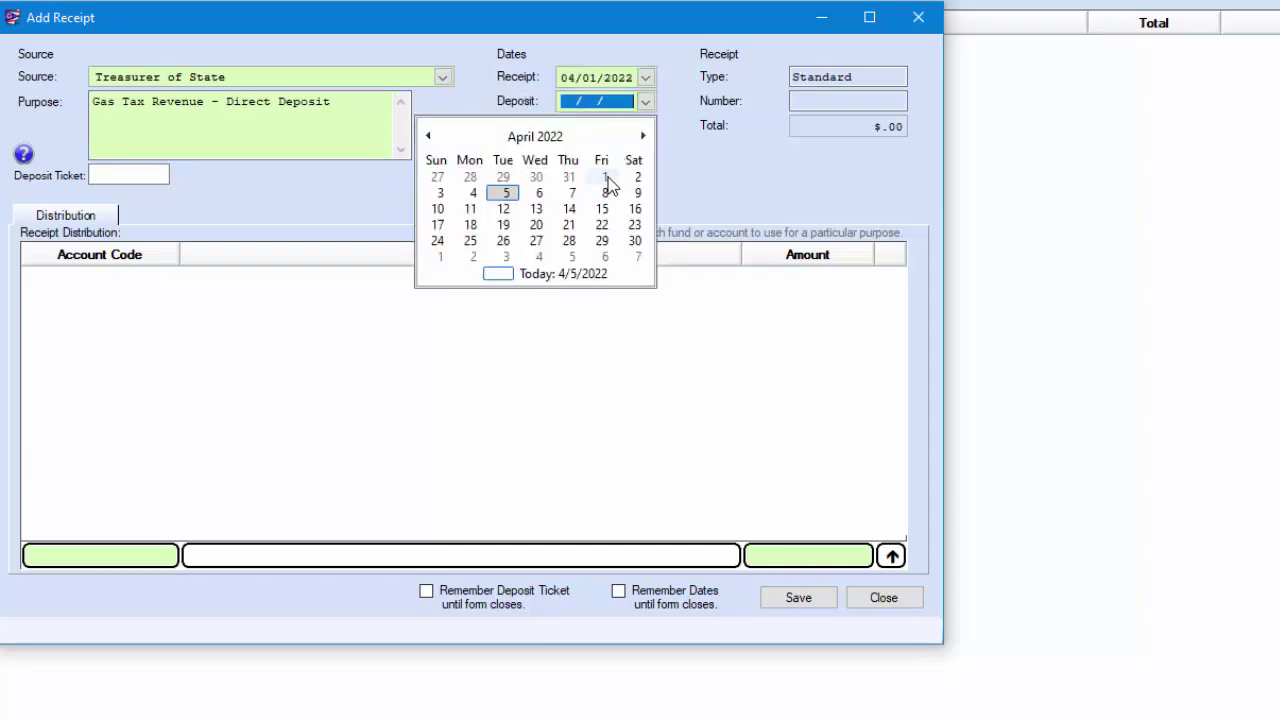
{"action": "left_click", "coordinate": [605, 177]}
{"action": "left_click", "coordinate": [646, 128]}
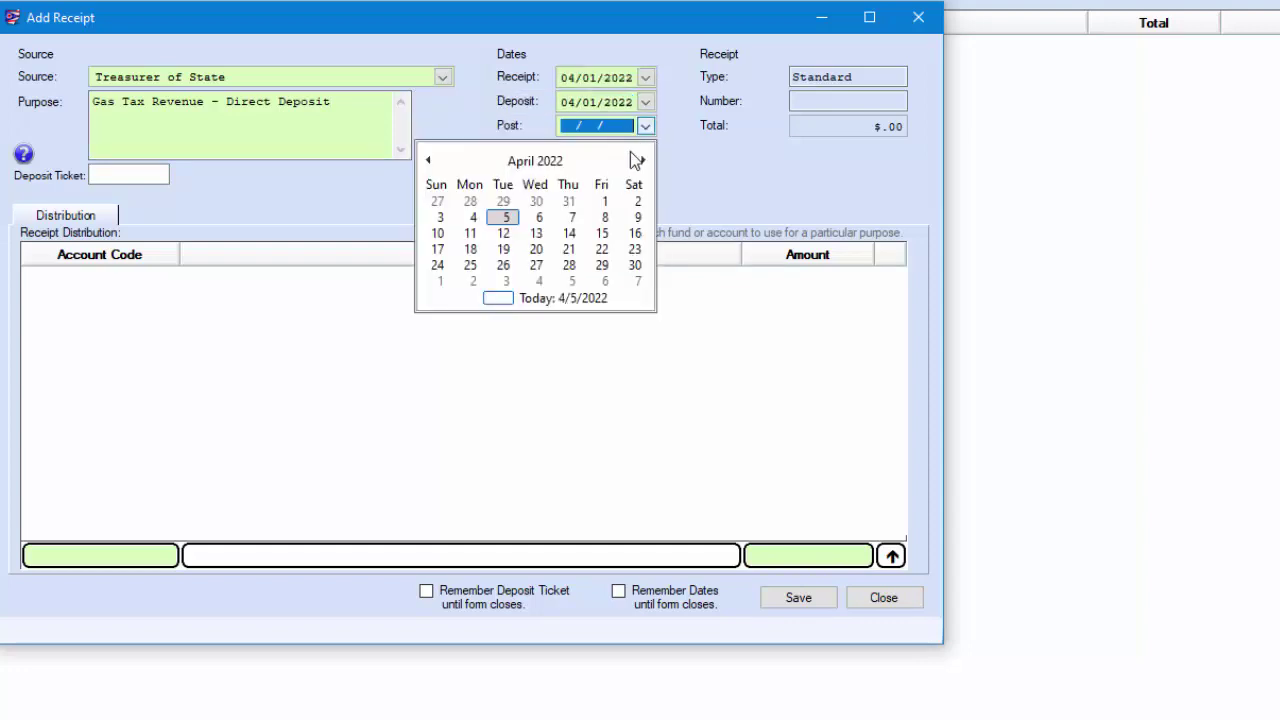
{"action": "left_click", "coordinate": [610, 201]}
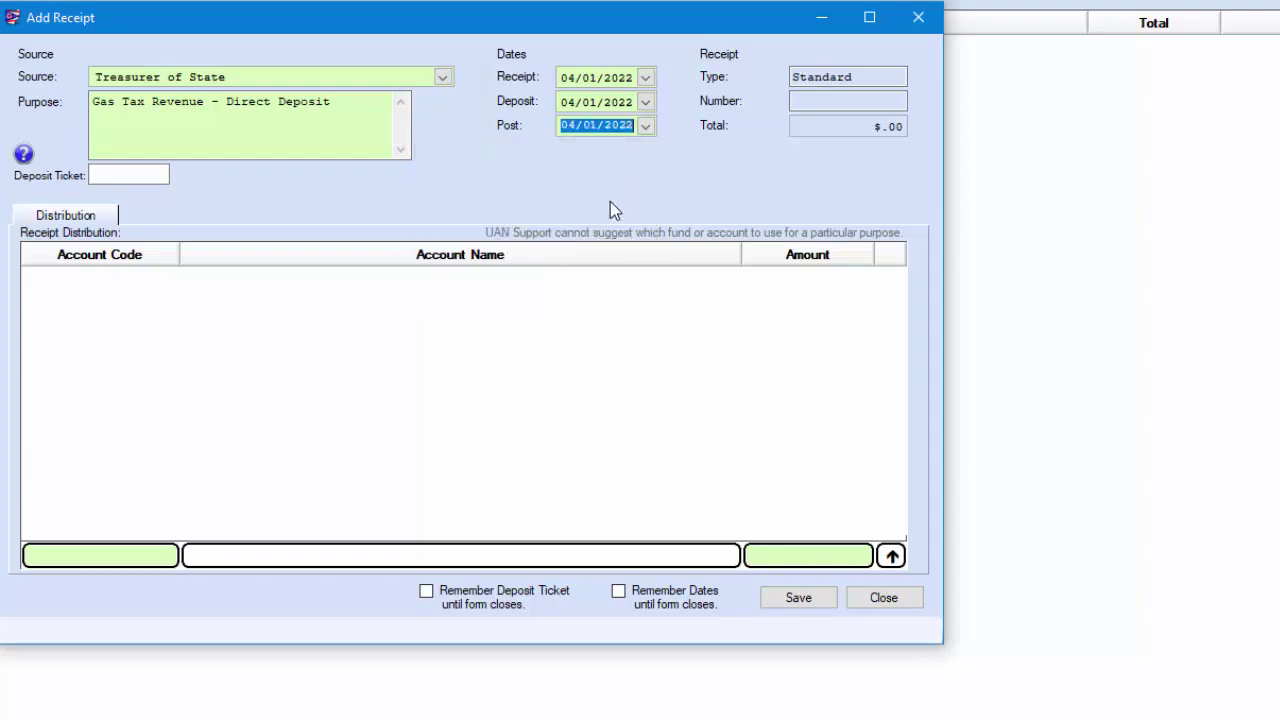
{"action": "left_click", "coordinate": [171, 558]}
{"action": "type", "text": "2021"}
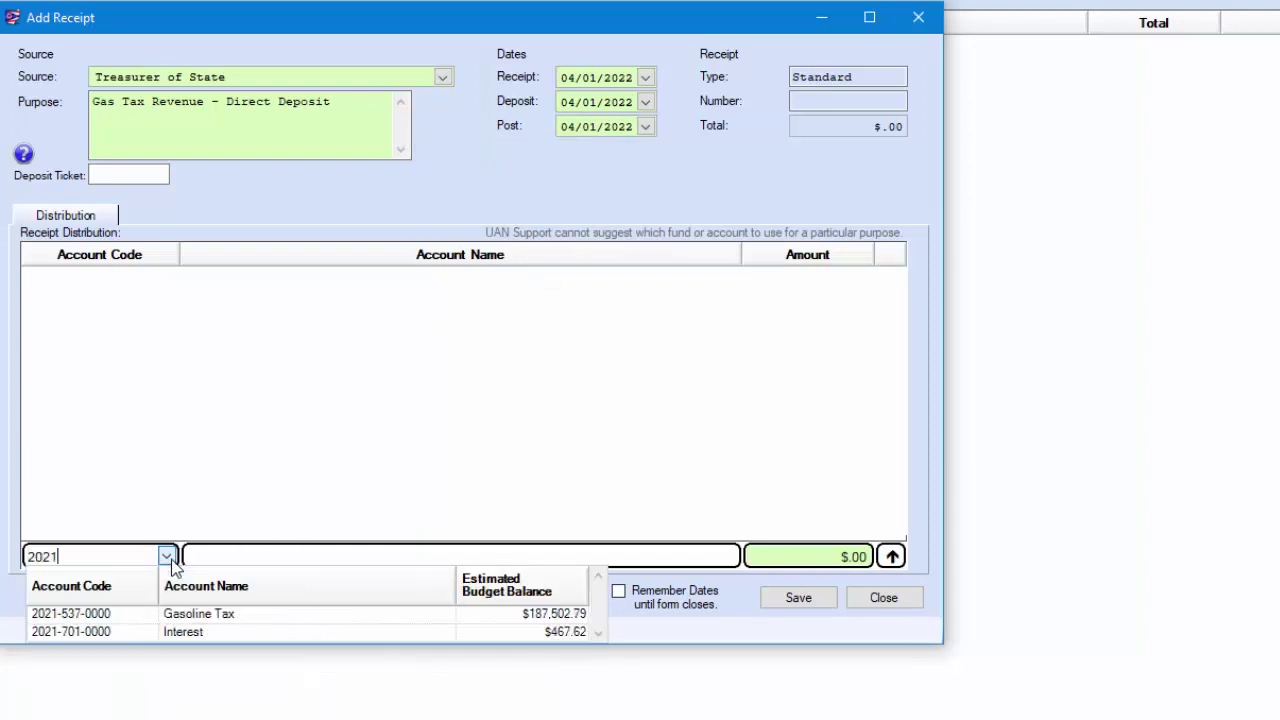
{"action": "left_click", "coordinate": [205, 619]}
{"action": "type", "text": "4"}
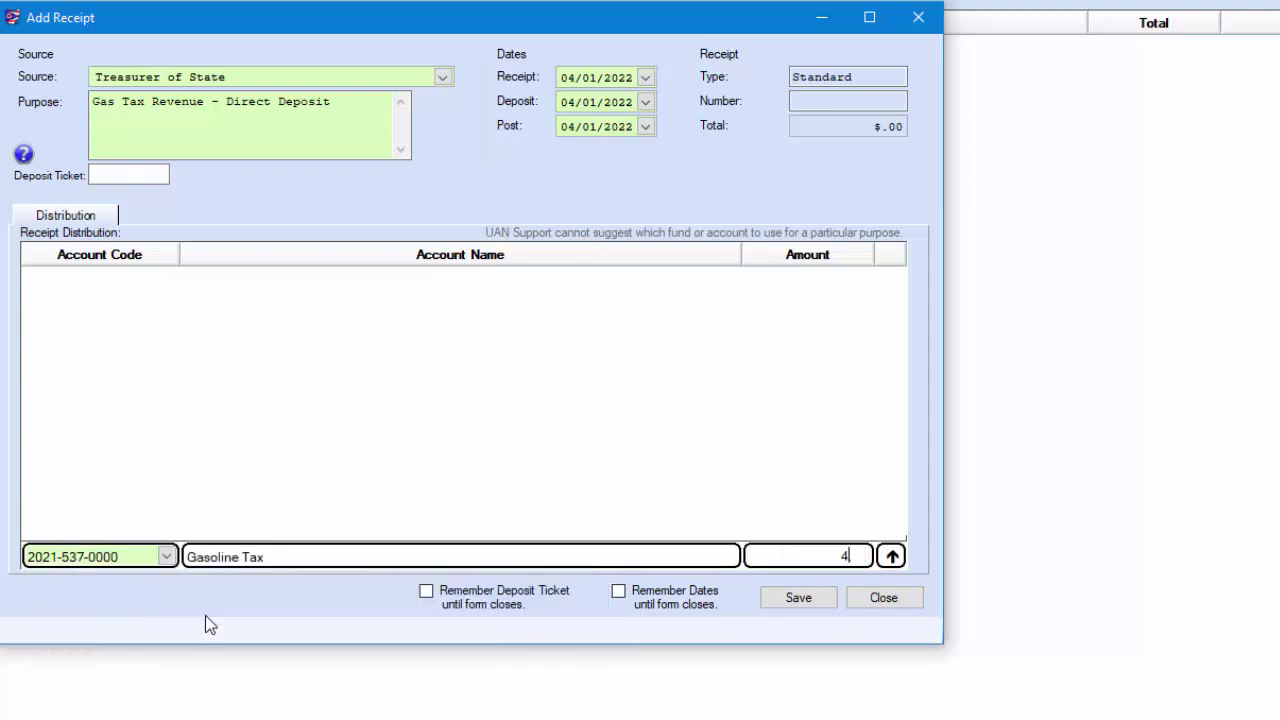
{"action": "type", "text": ",610.22"}
{"action": "key", "text": "Return"}
{"action": "left_click", "coordinate": [808, 608]}
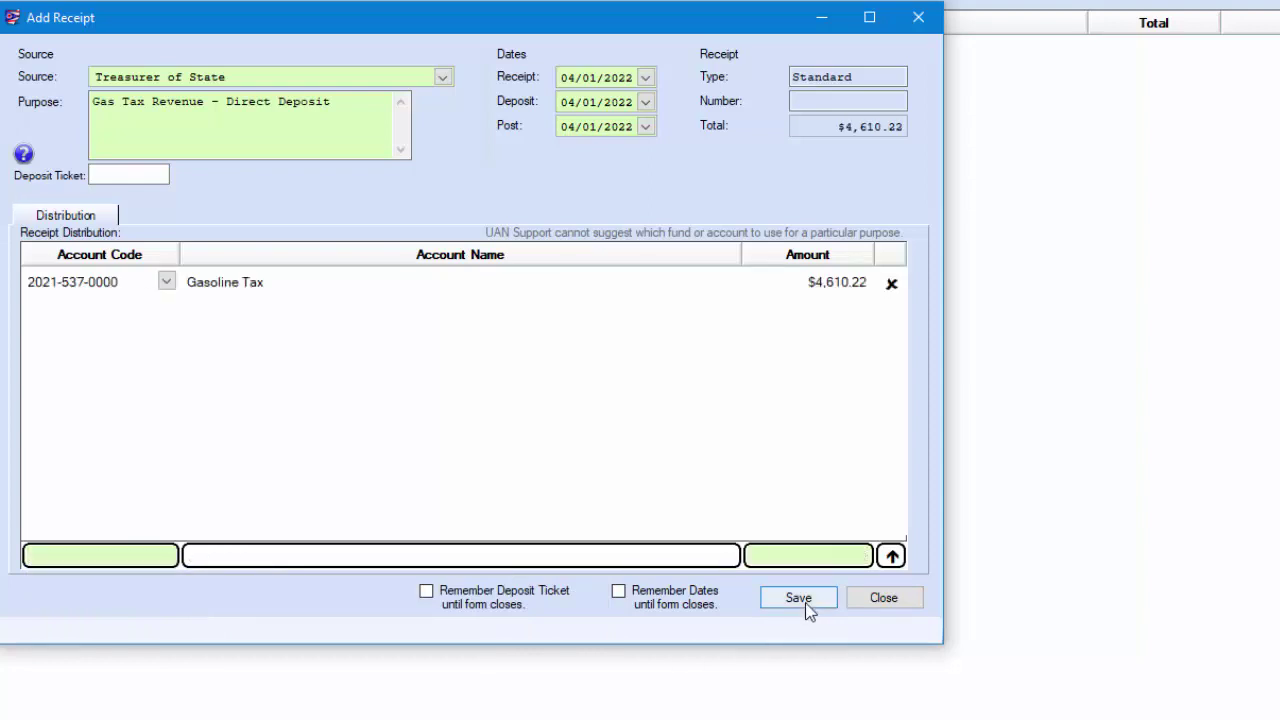
{"action": "left_click", "coordinate": [904, 599]}
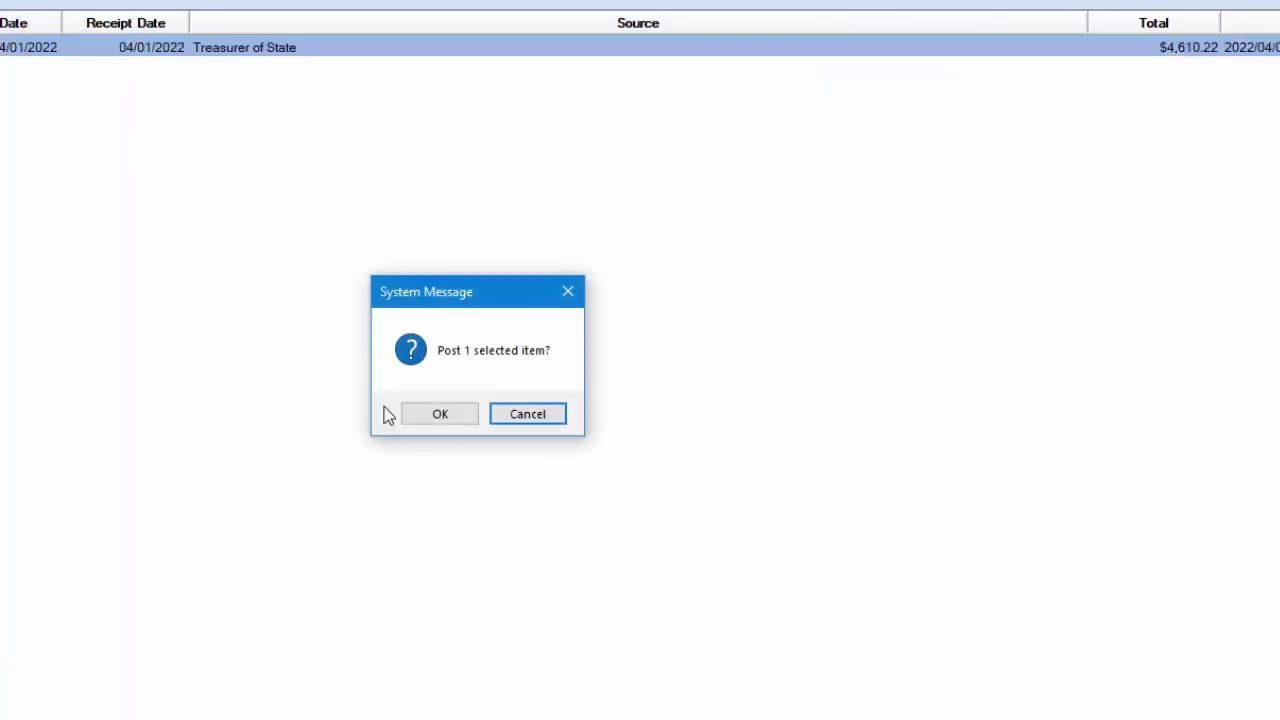
Post the Treasurer of State gas tax receipt and print it on the Ultimate Fake Printer.
{"action": "left_click", "coordinate": [429, 417]}
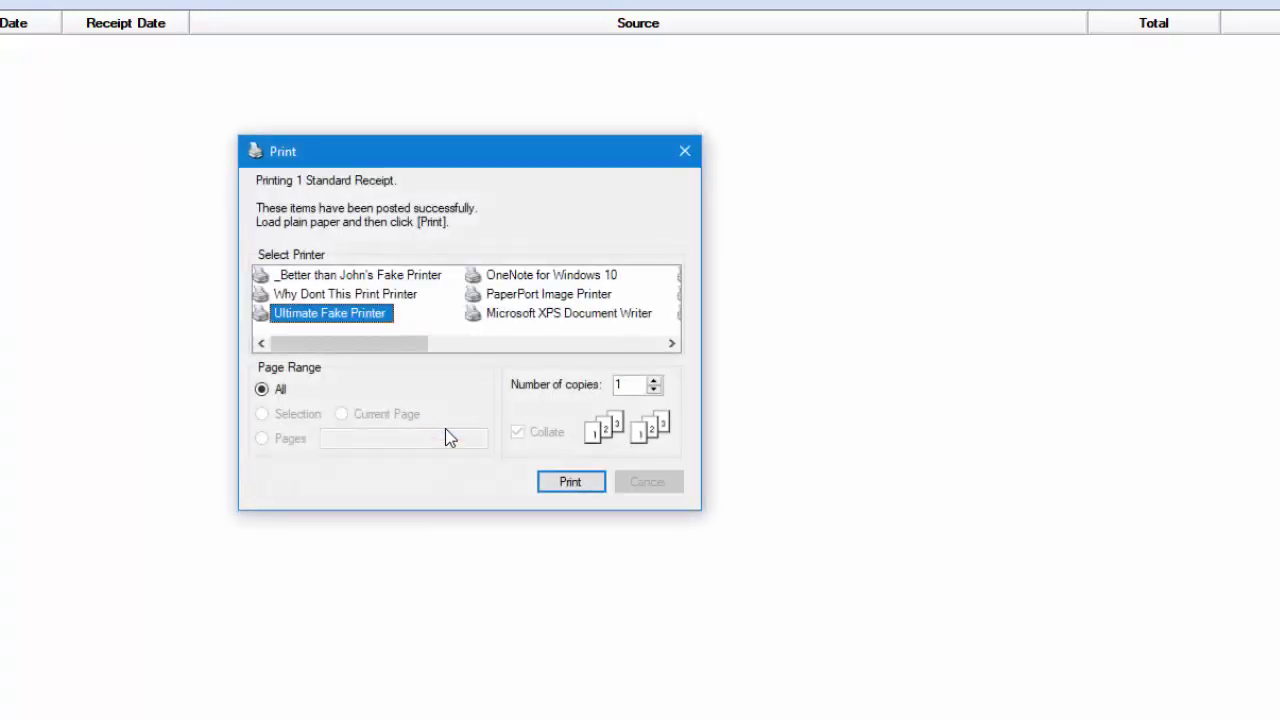
{"action": "left_click", "coordinate": [560, 486]}
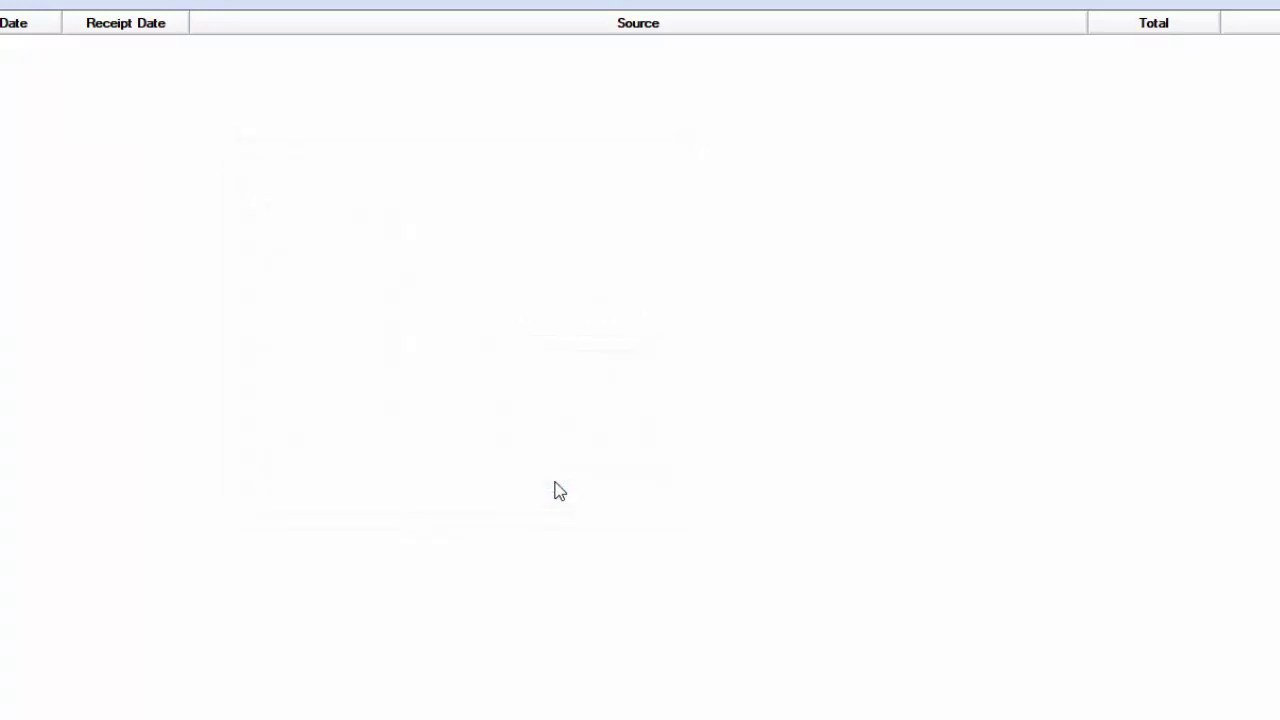
{"action": "left_click", "coordinate": [518, 426]}
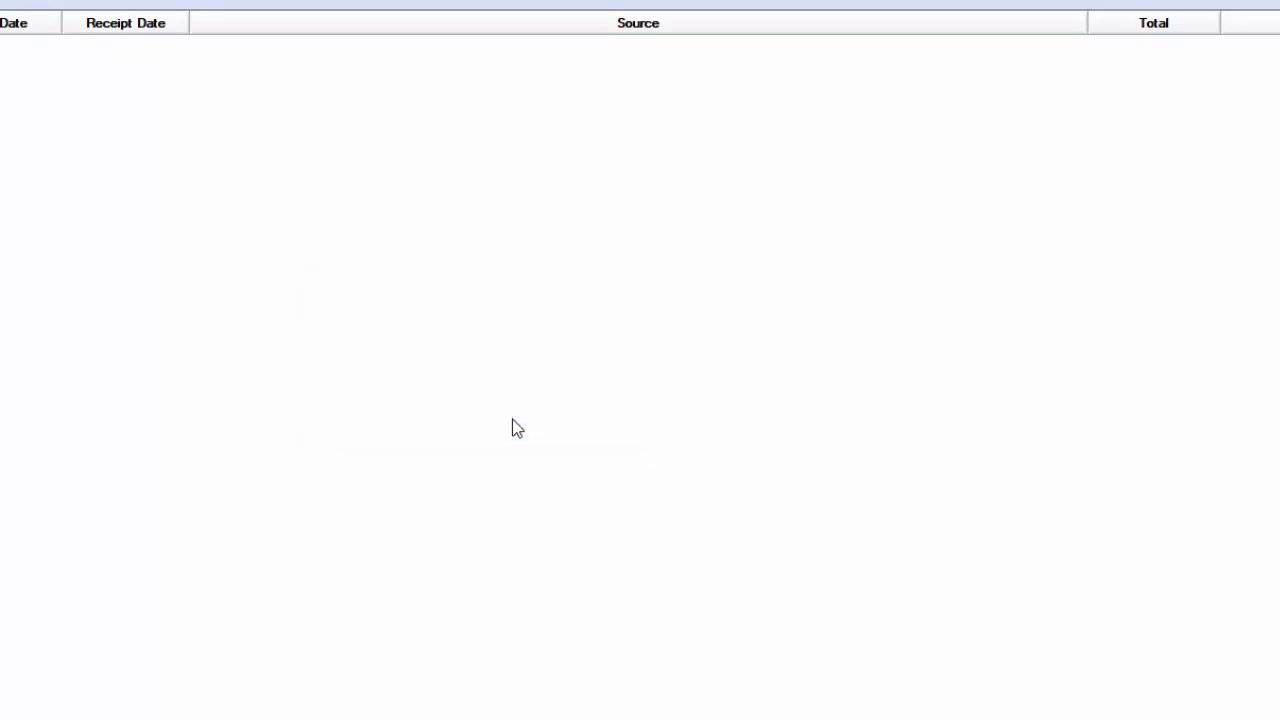